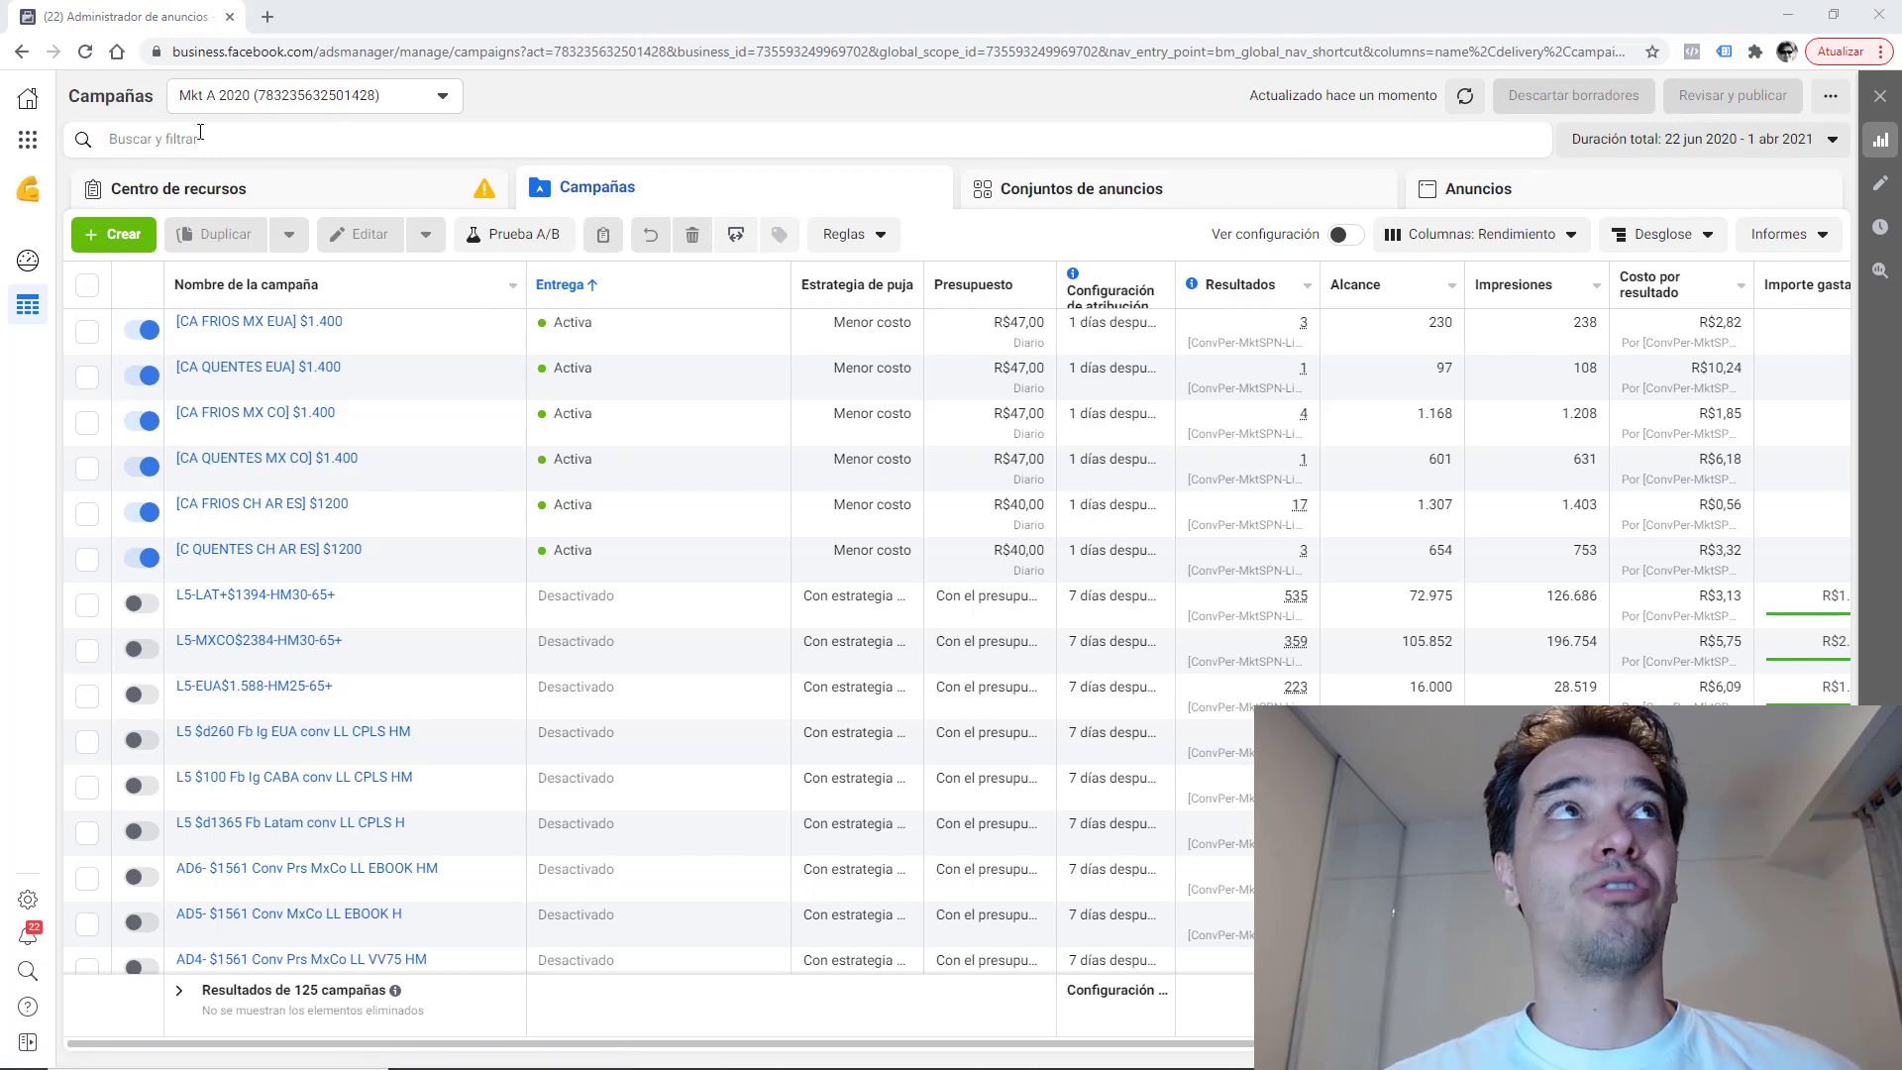
Create a new campaign draft with the Interacción objective, Interacción con una publicación.
{"action": "left_click", "coordinate": [124, 236]}
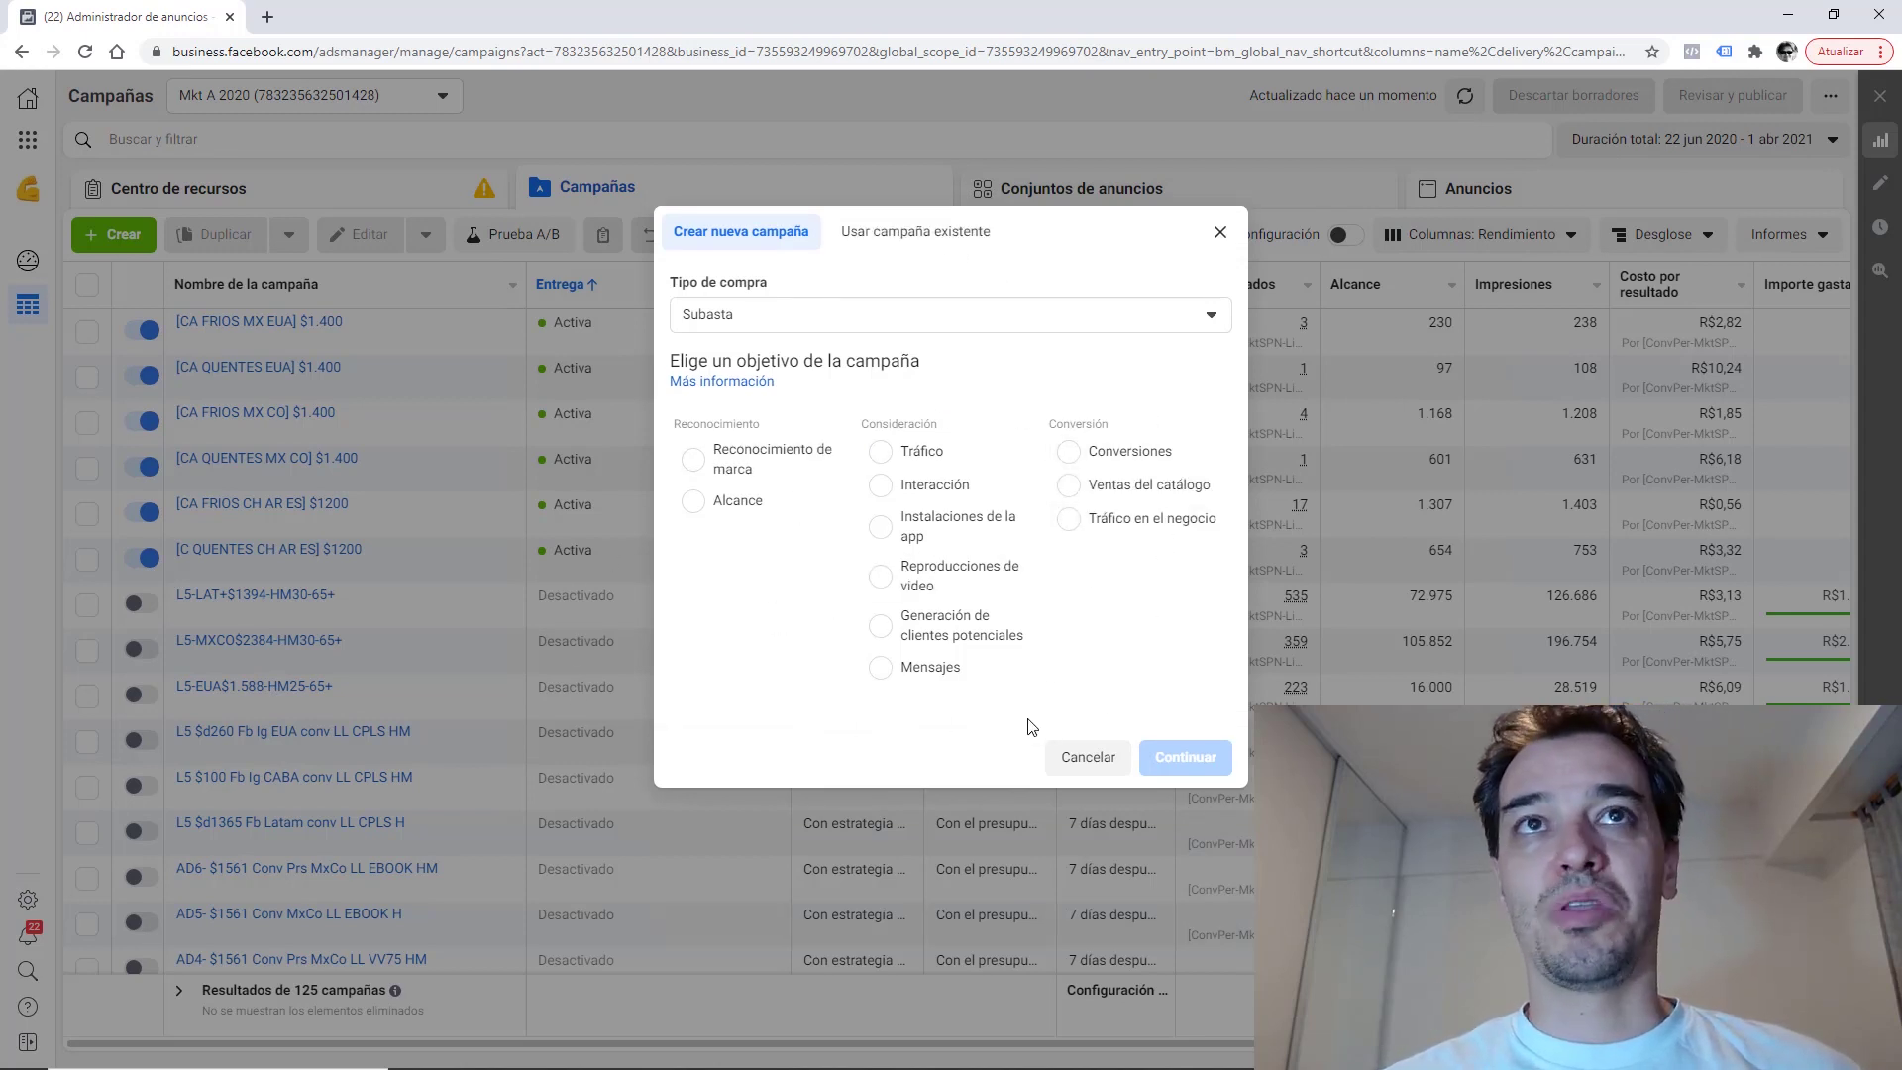
{"action": "left_click", "coordinate": [945, 490]}
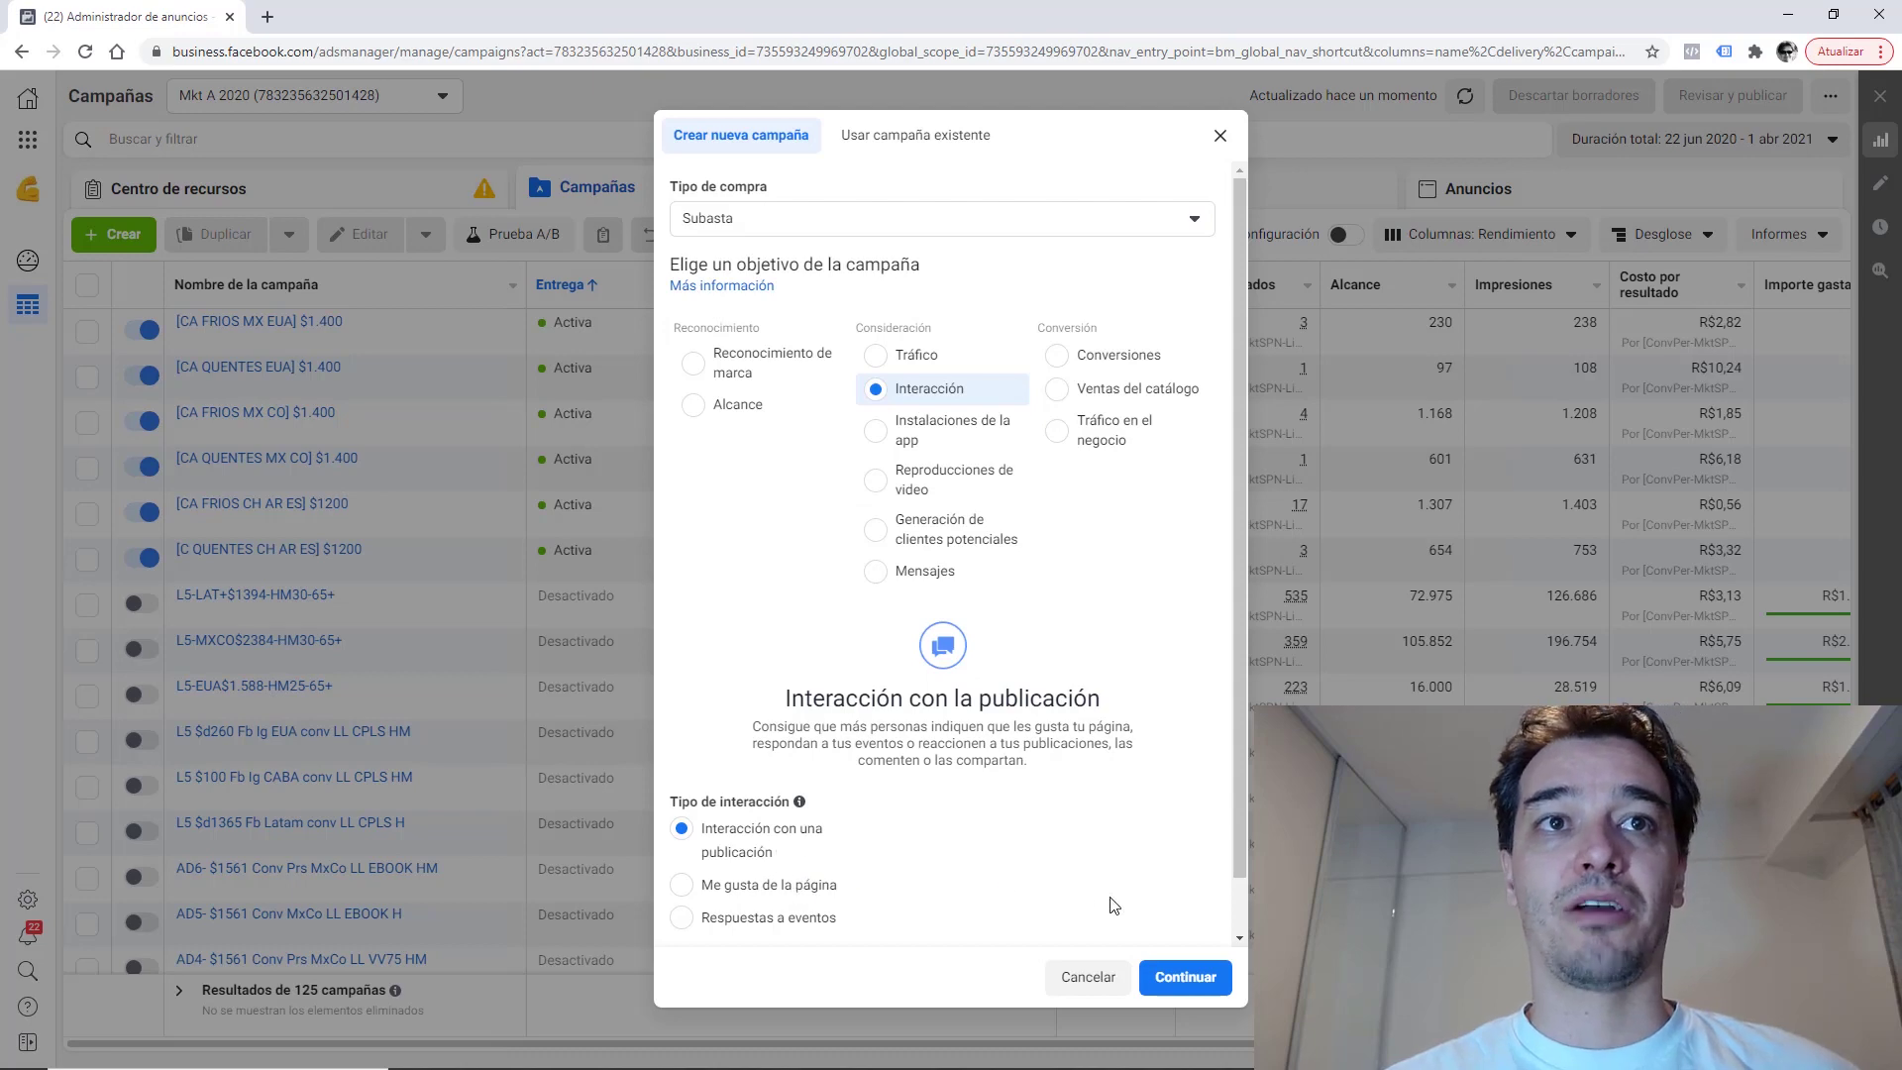
{"action": "left_click", "coordinate": [1176, 998]}
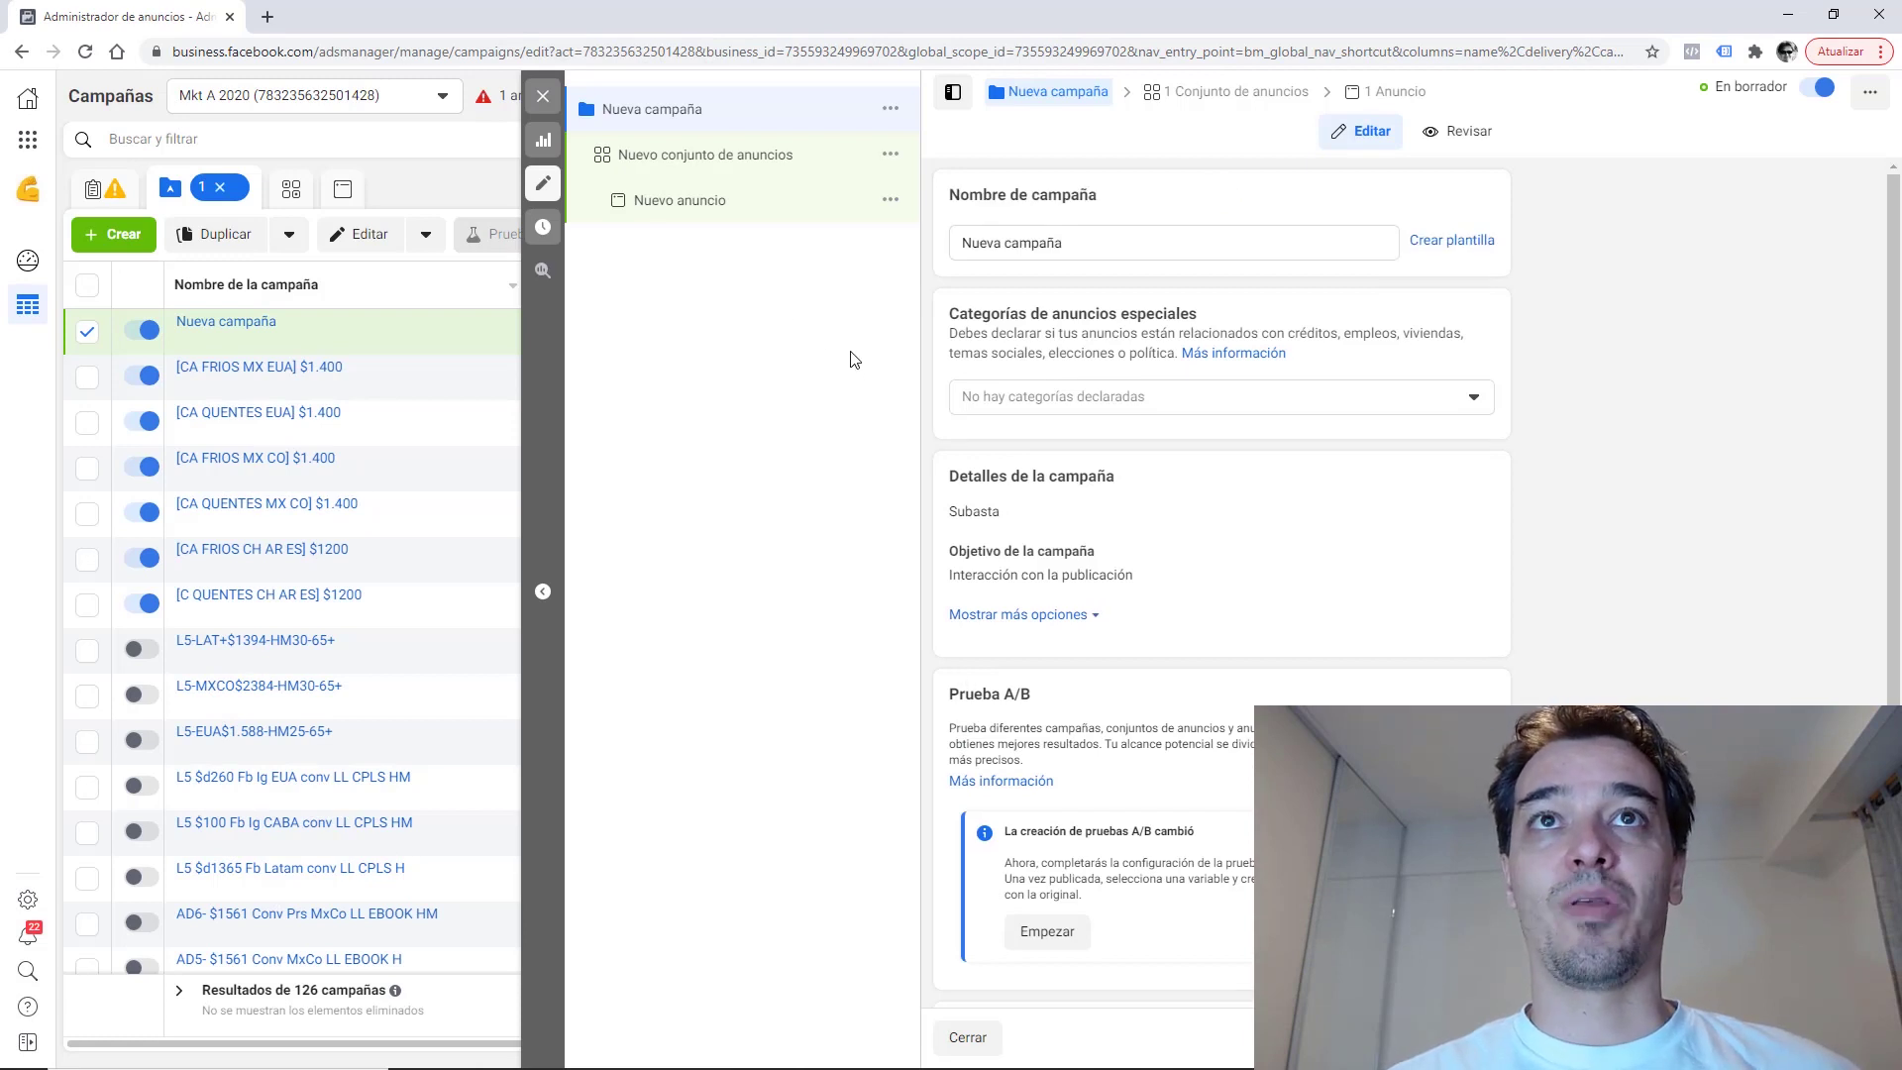
Open the Nuevo conjunto de anuncios ad set and expand the Lugares location-type dropdown.
{"action": "scroll", "coordinate": [1896, 202], "scroll_direction": "down", "scroll_amount": 1}
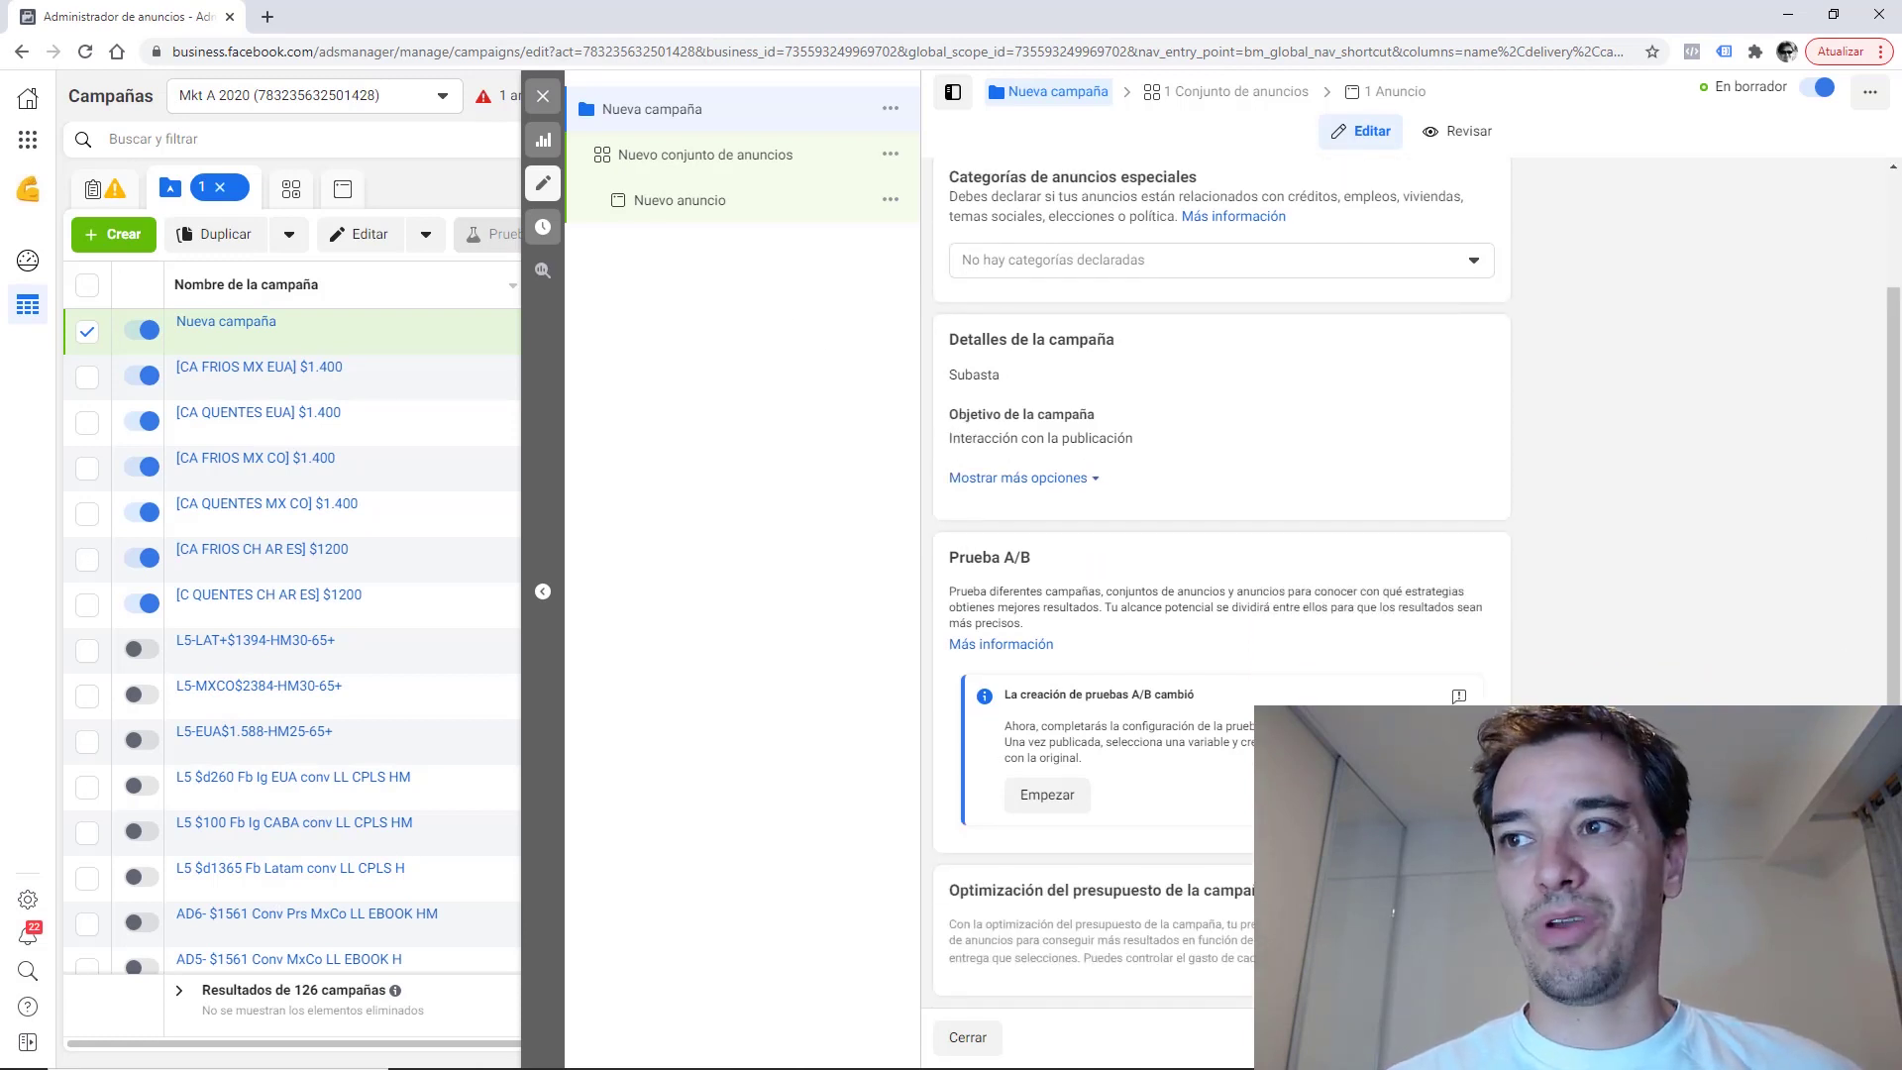
{"action": "left_click", "coordinate": [706, 155]}
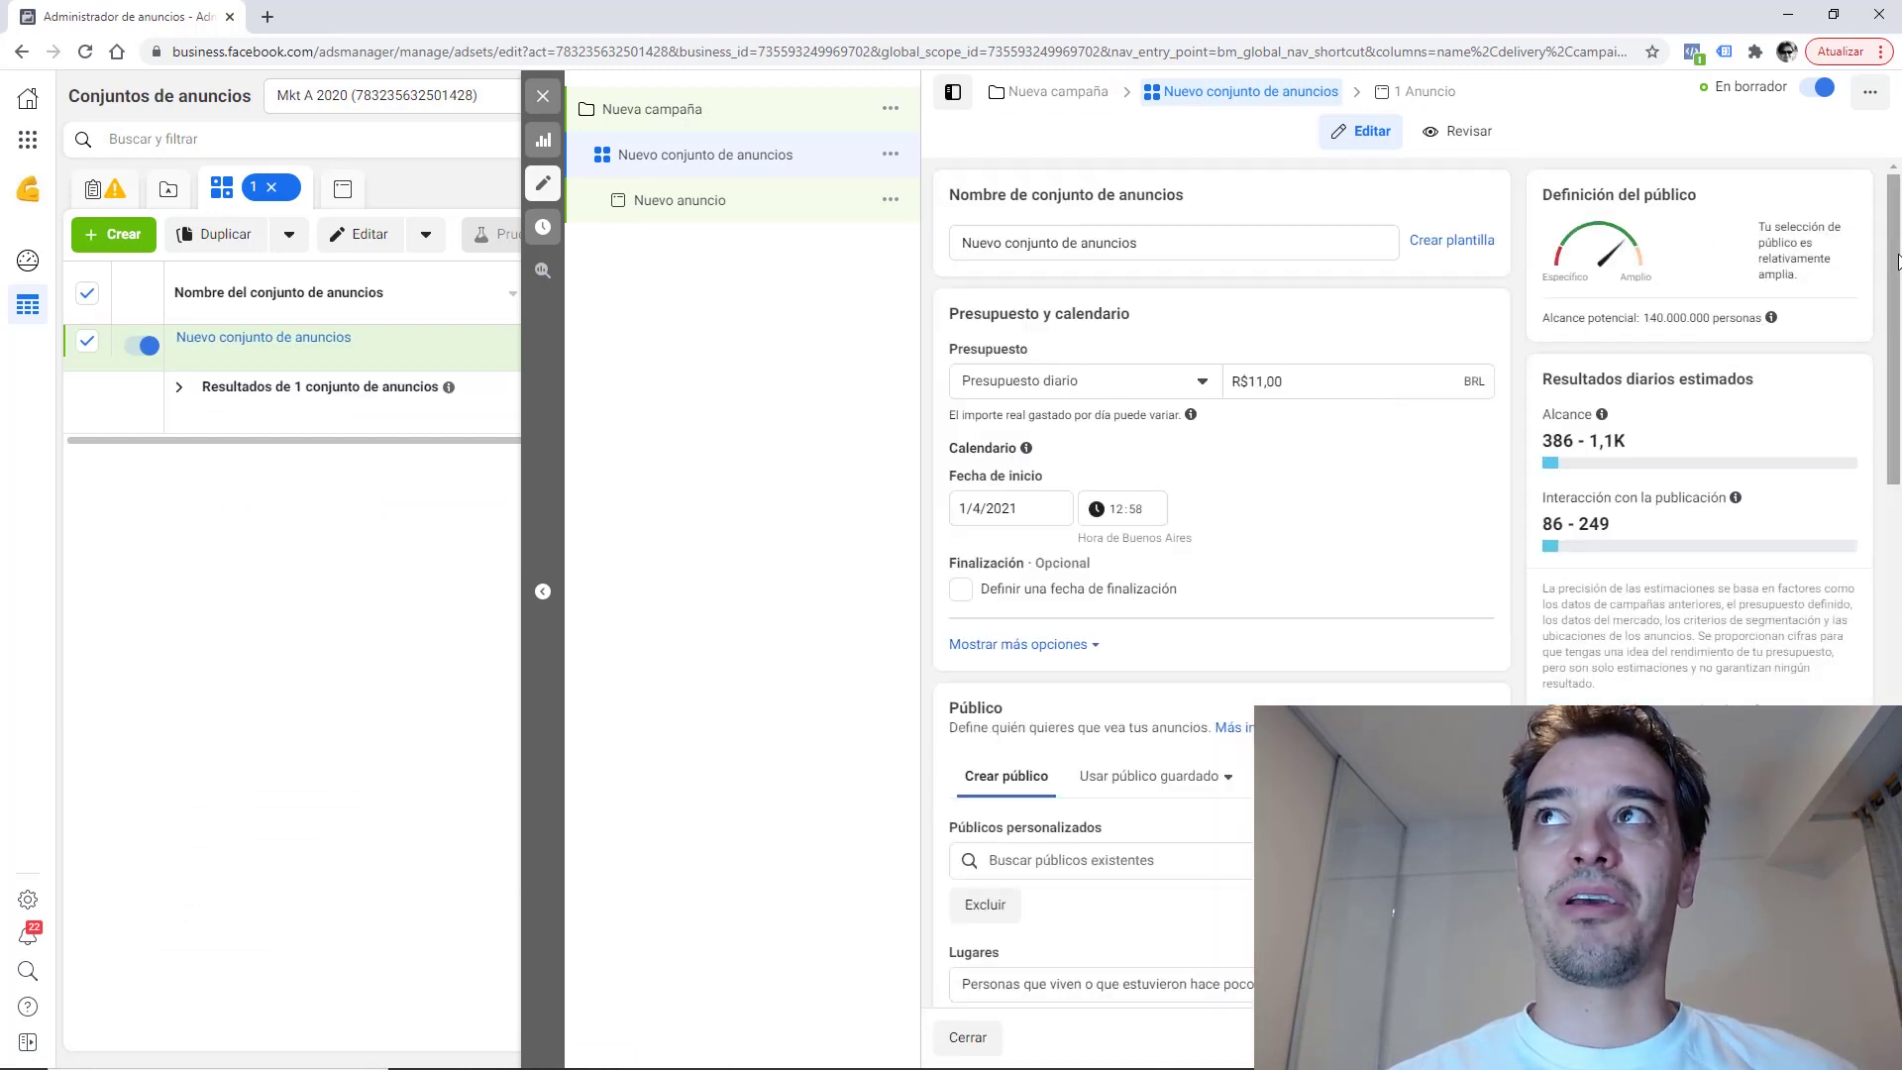
{"action": "scroll", "coordinate": [1896, 375], "scroll_direction": "down", "scroll_amount": 2}
{"action": "scroll", "coordinate": [1896, 374], "scroll_direction": "down", "scroll_amount": 5}
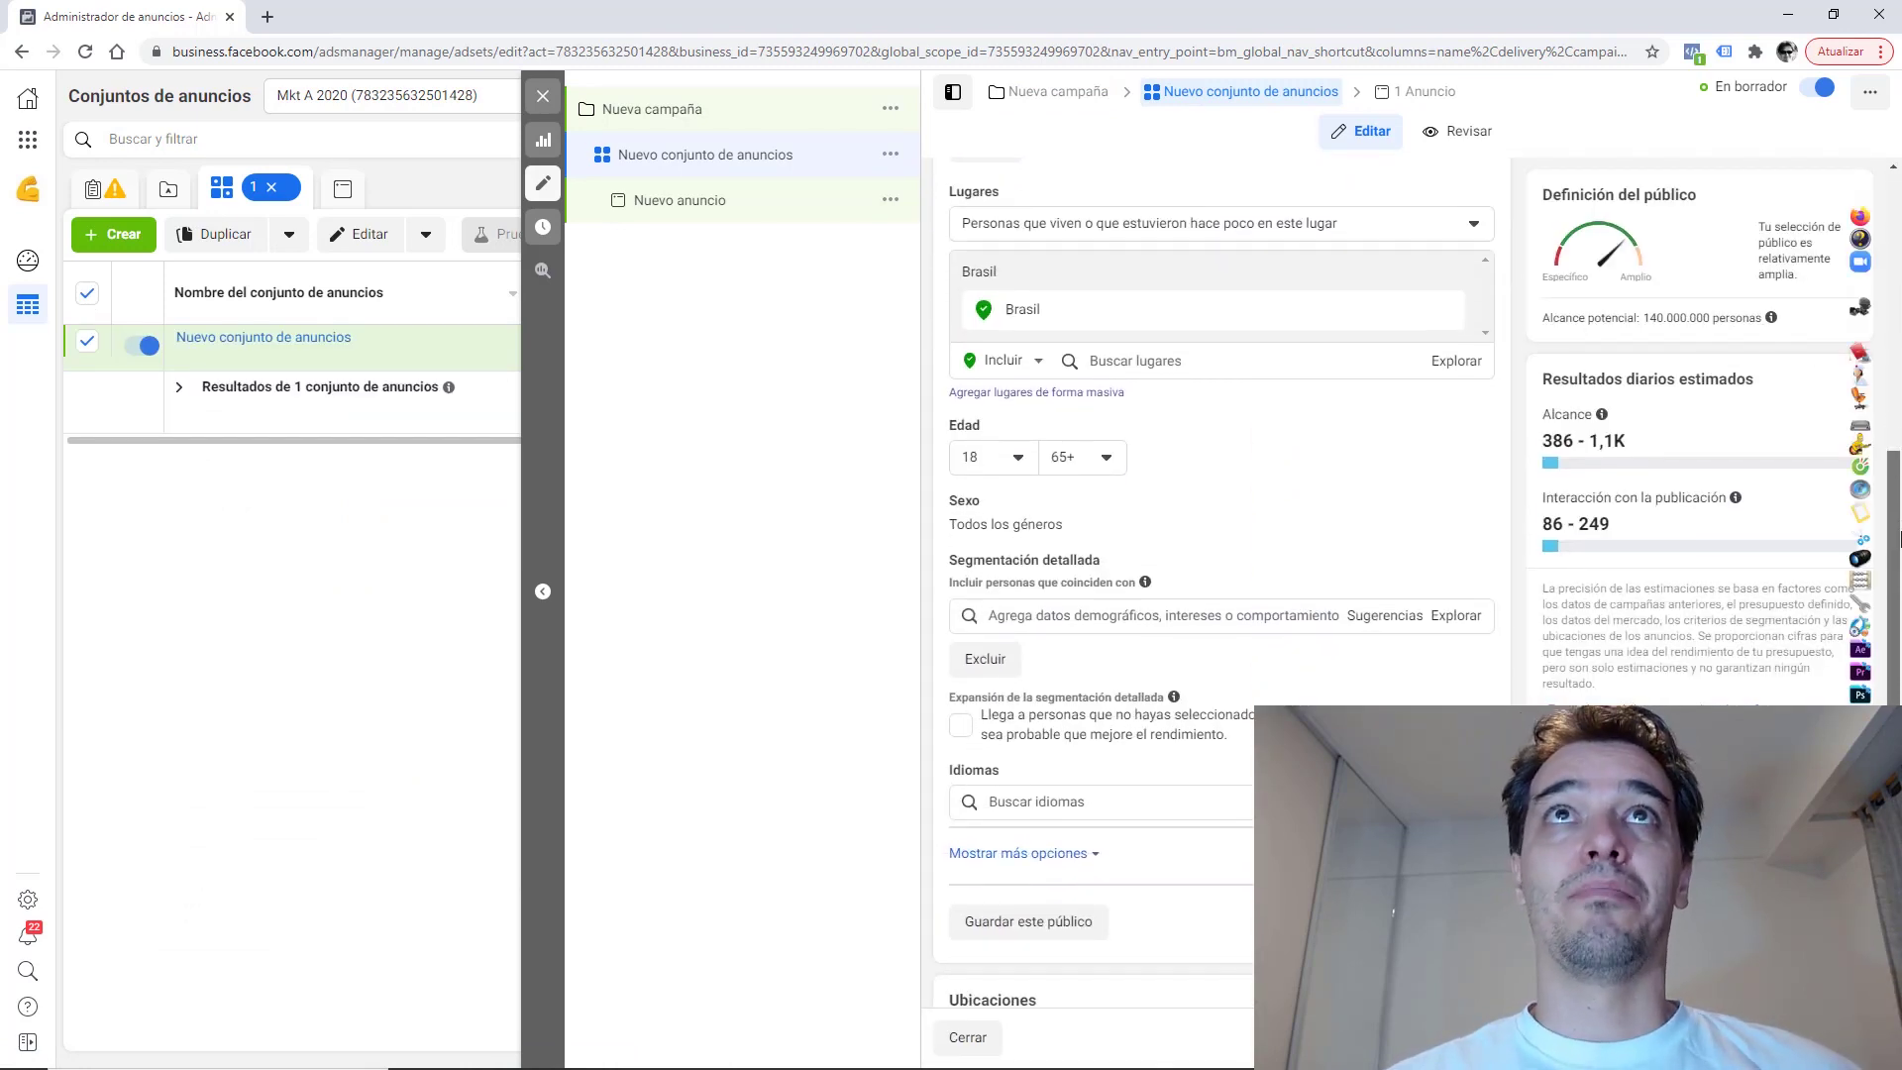
{"action": "mouse_move", "coordinate": [1900, 543]}
{"action": "left_mouse_down"}
{"action": "mouse_move", "coordinate": [1896, 477]}
{"action": "mouse_move", "coordinate": [1896, 545]}
{"action": "left_mouse_up"}
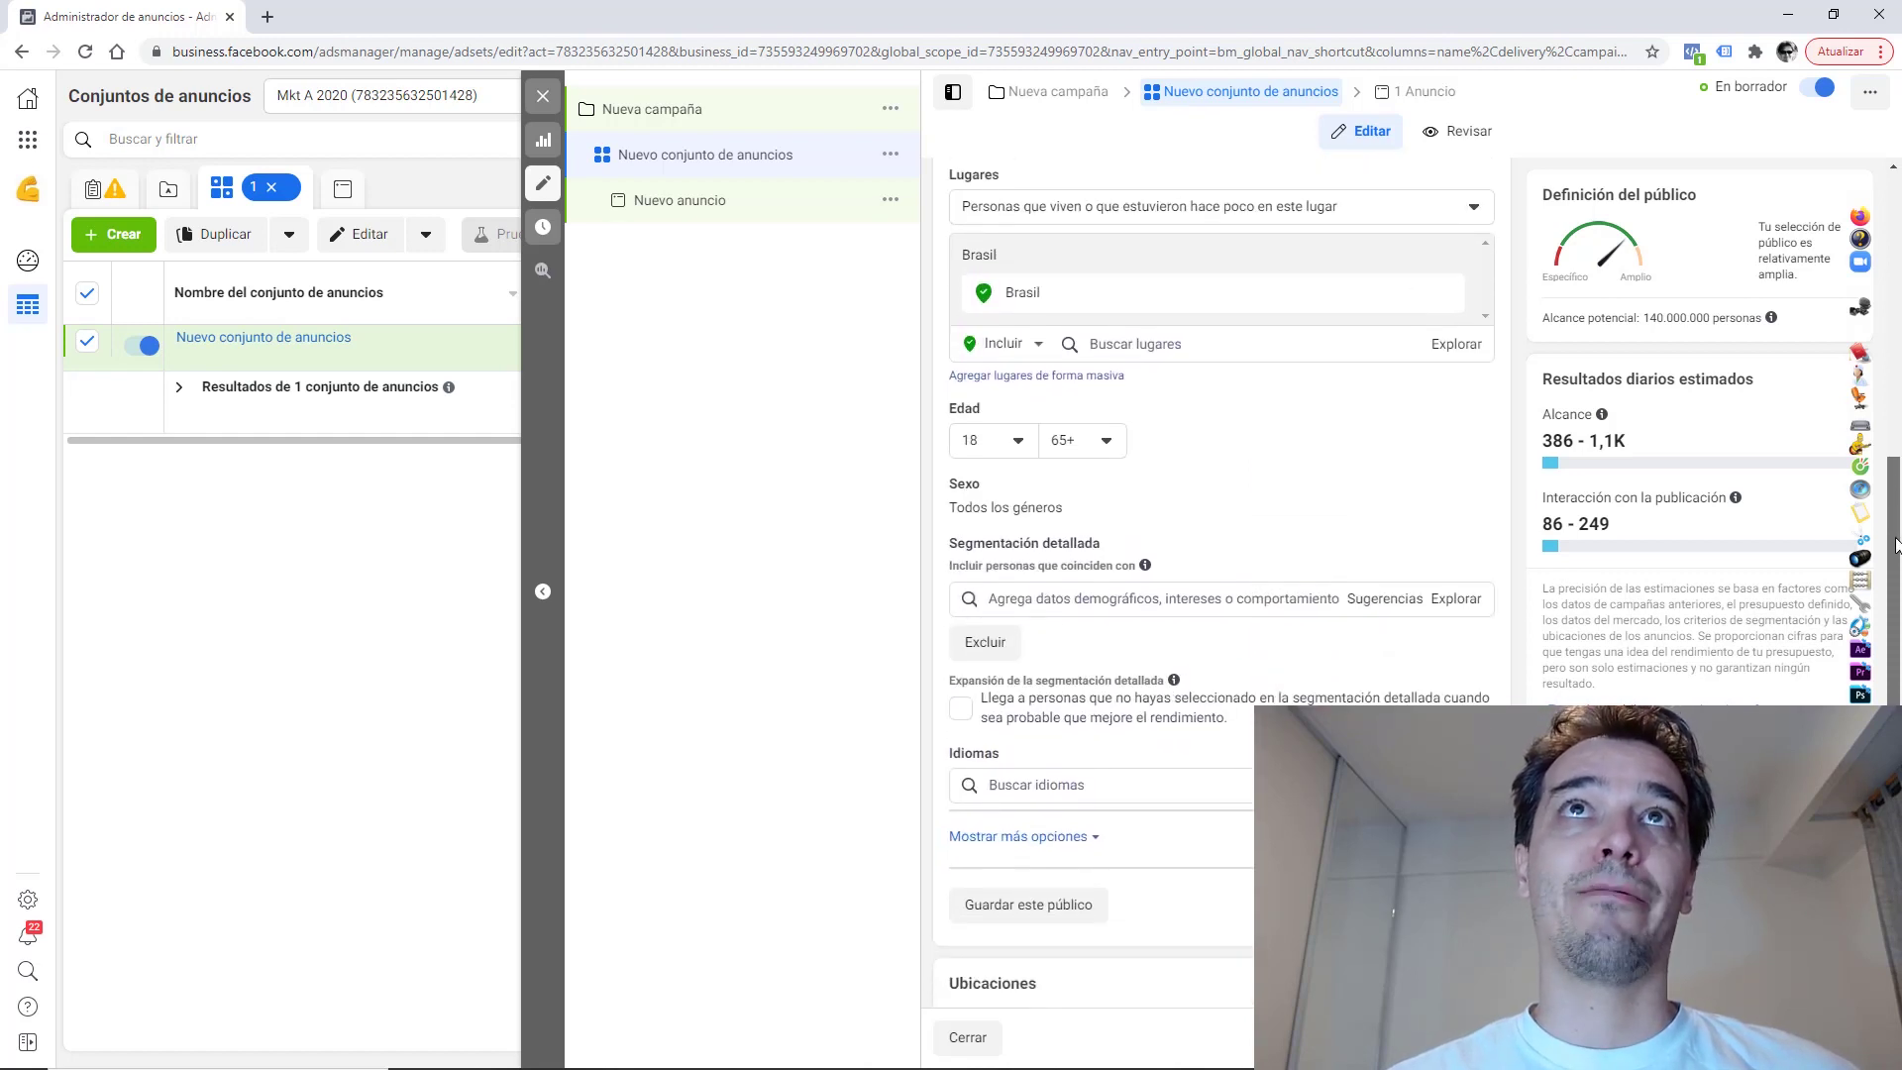
{"action": "left_click", "coordinate": [1128, 206]}
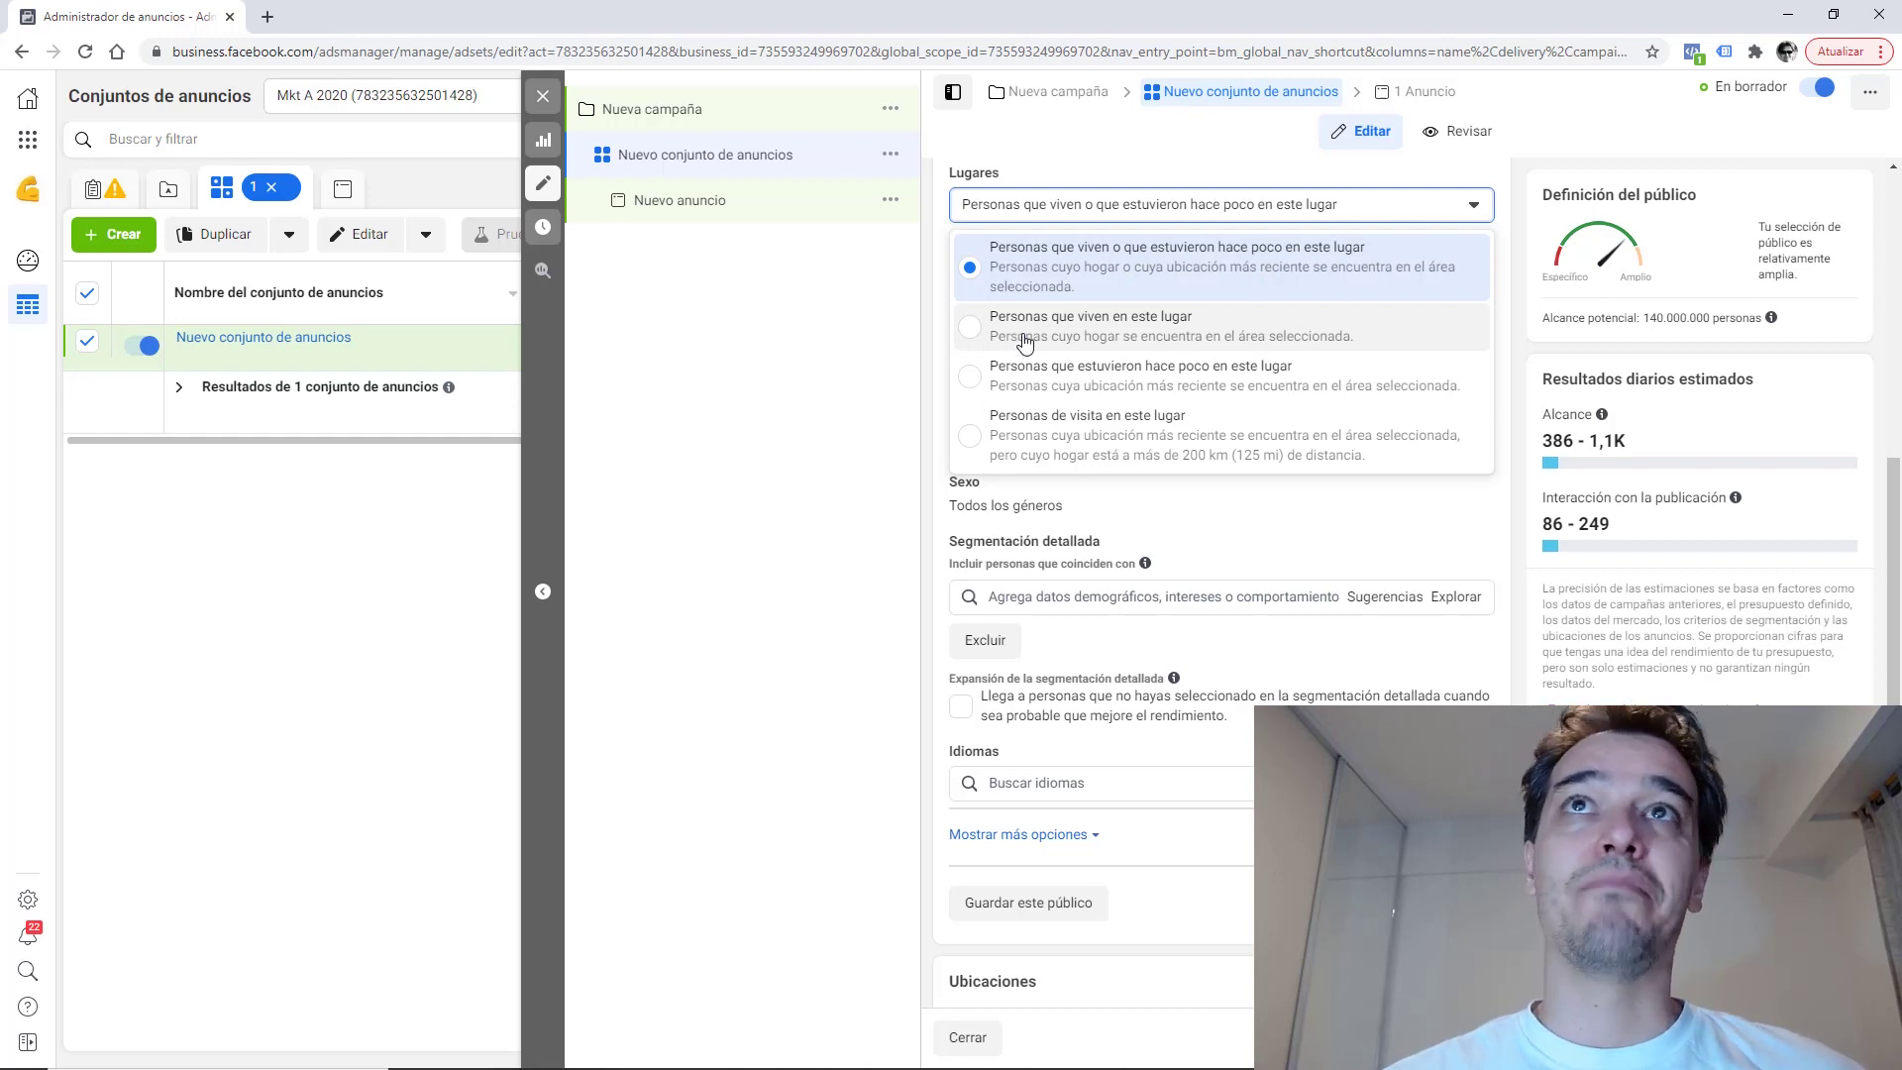
Target people living in Buenos Aires city instead of Brasil, with Solo ciudad actual radius.
{"action": "left_click", "coordinate": [1024, 343]}
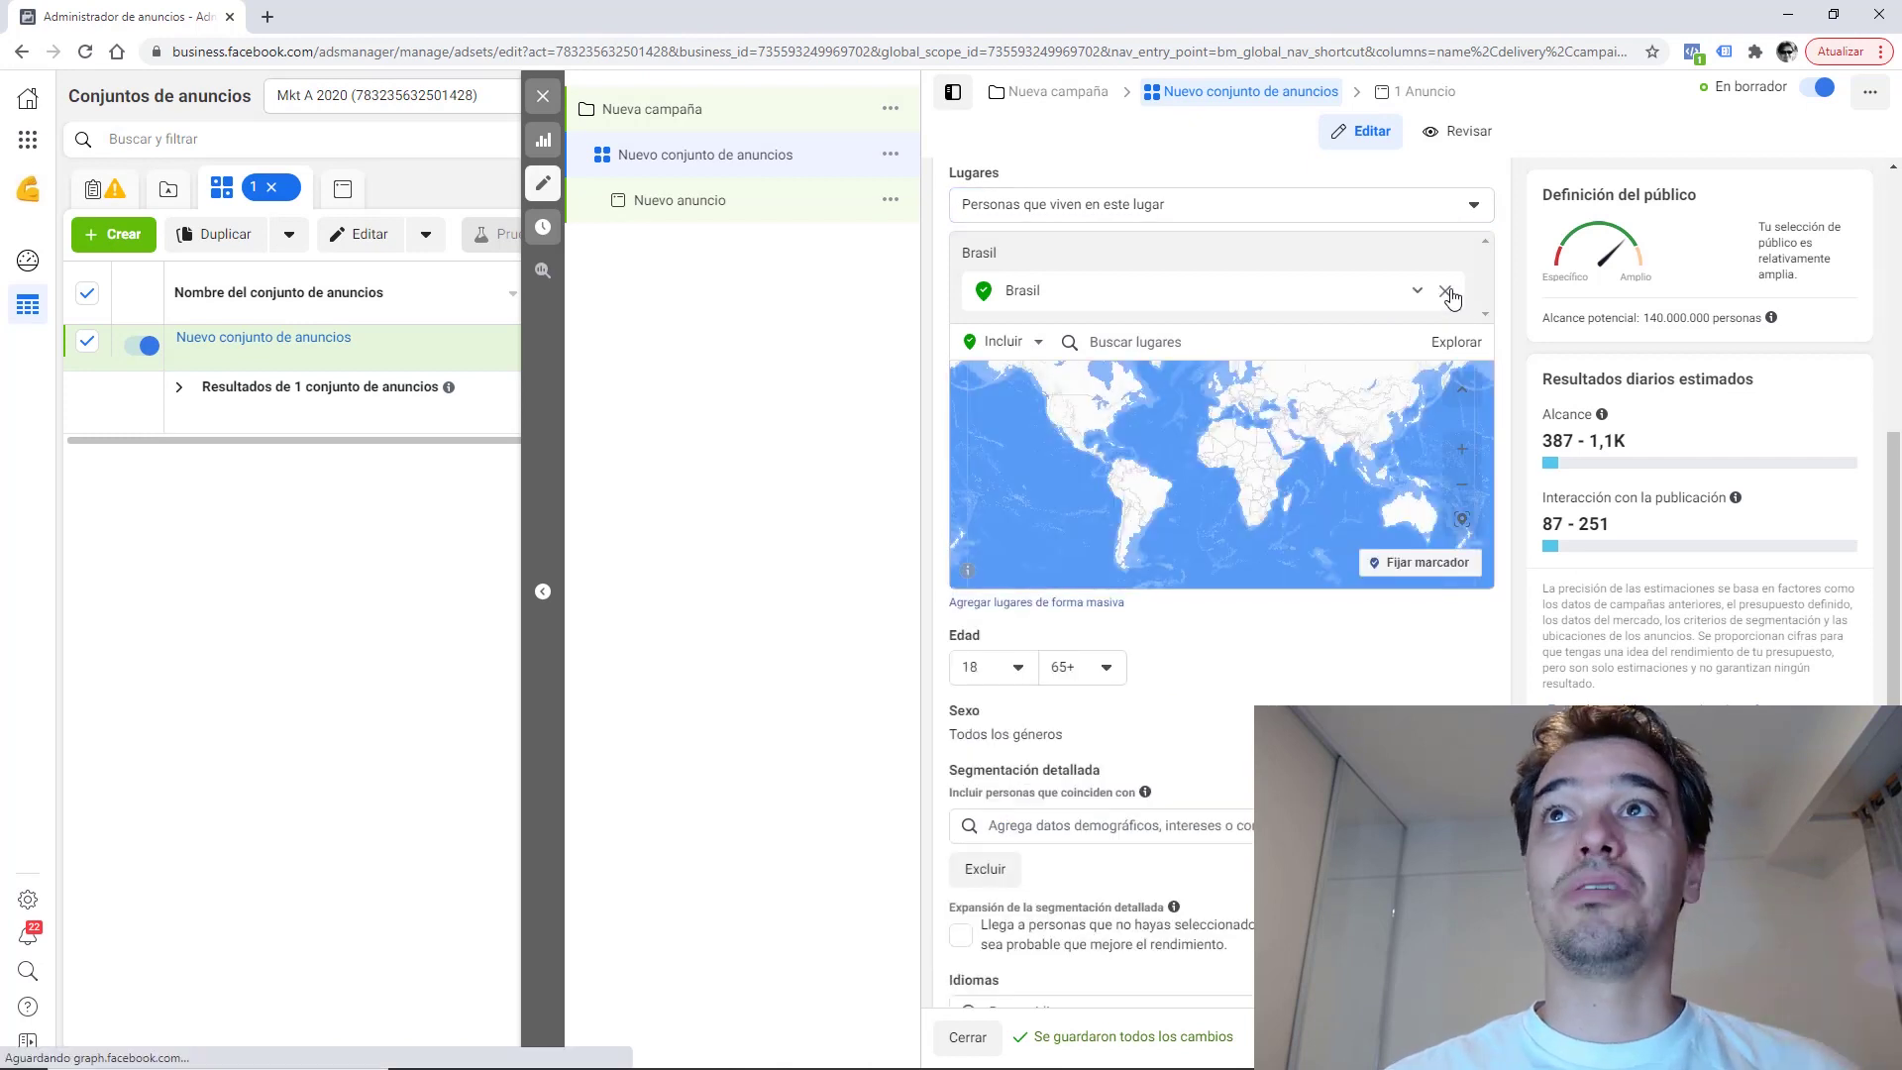
{"action": "left_click", "coordinate": [1447, 292]}
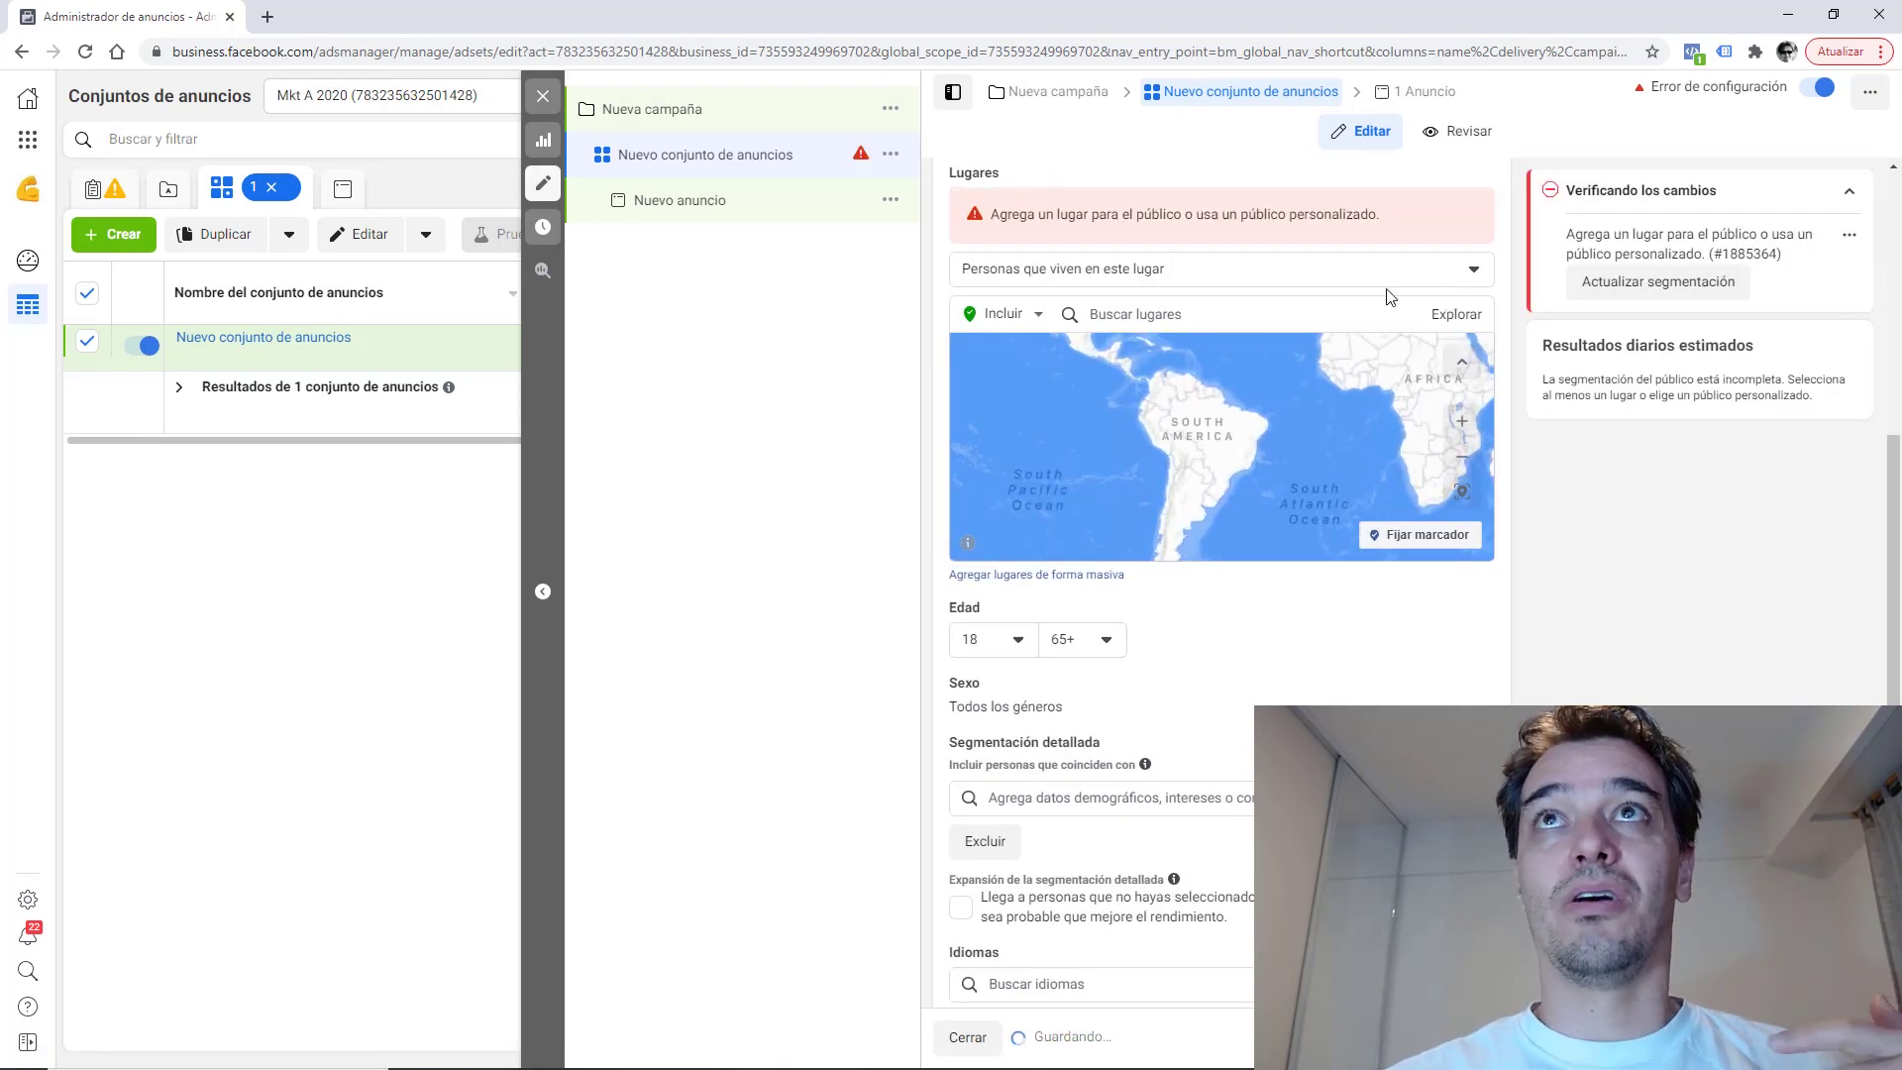
{"action": "left_click", "coordinate": [1134, 314]}
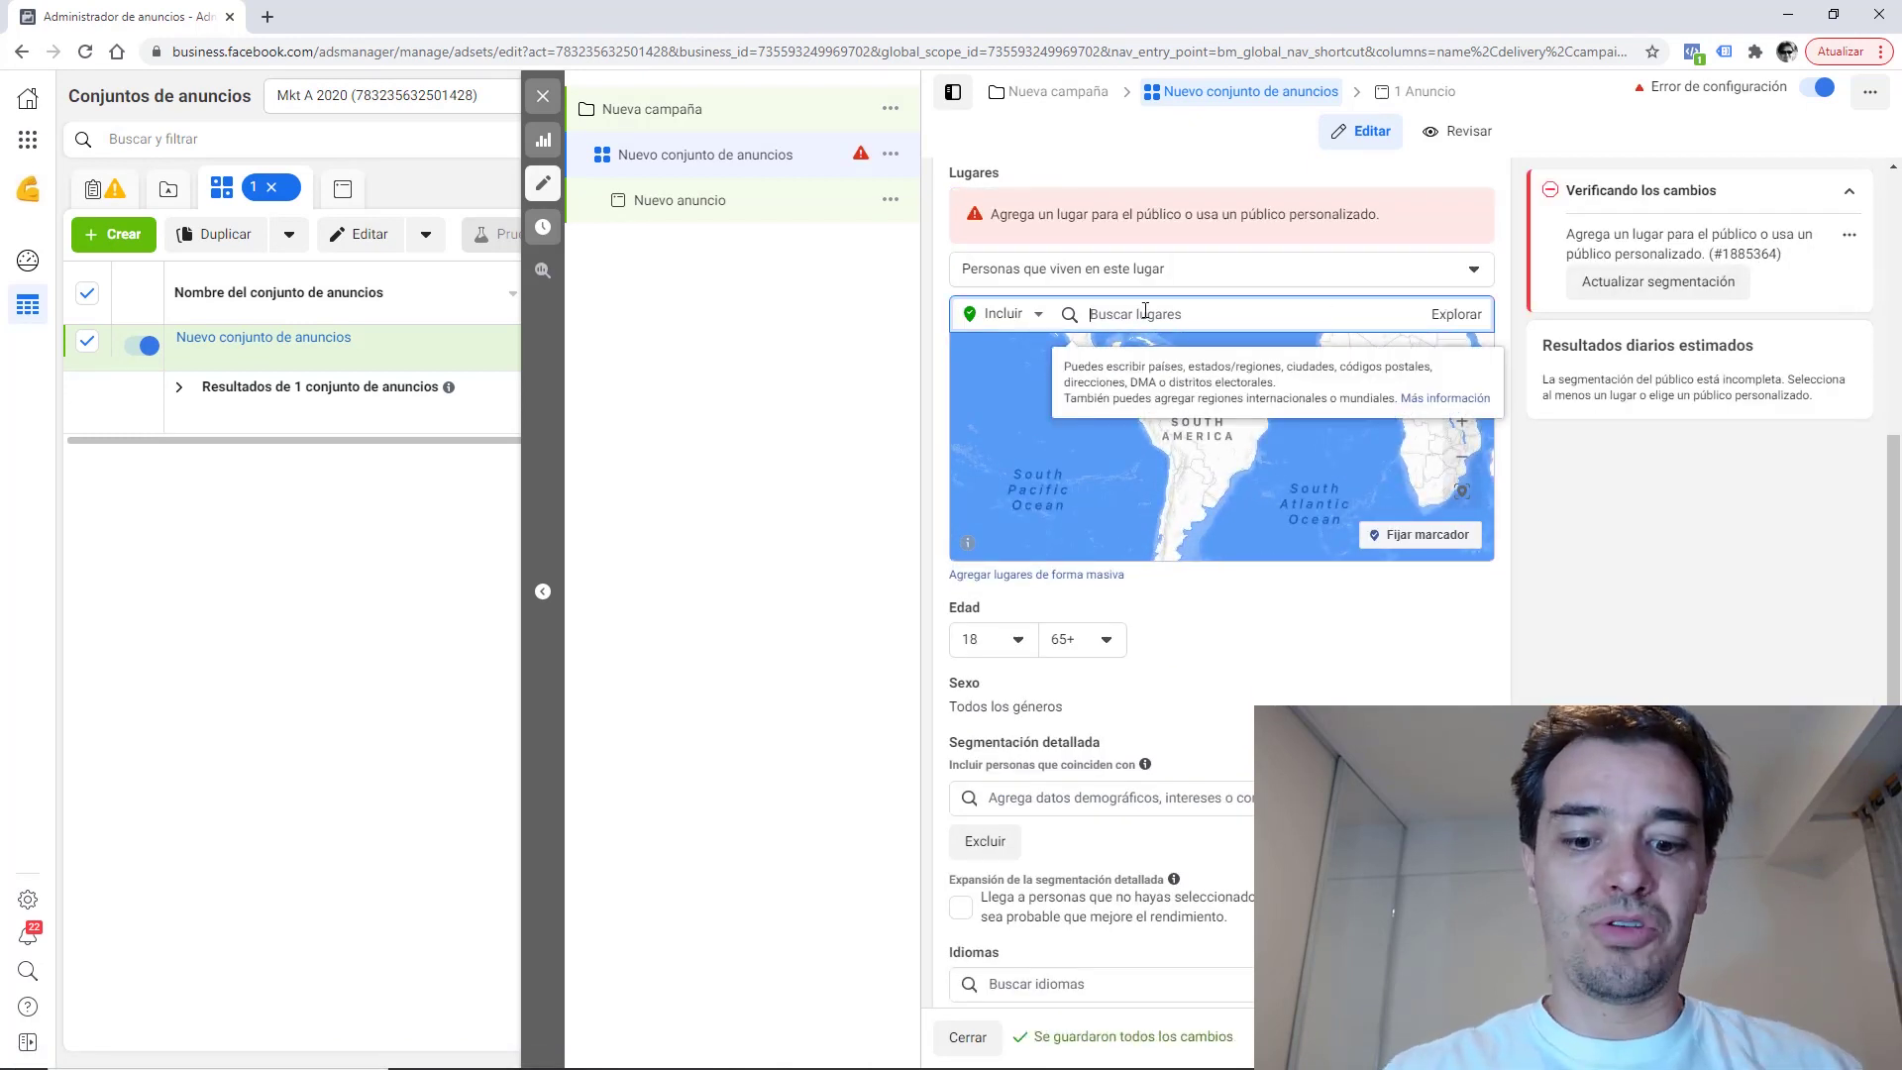
{"action": "type", "text": "buenos aires"}
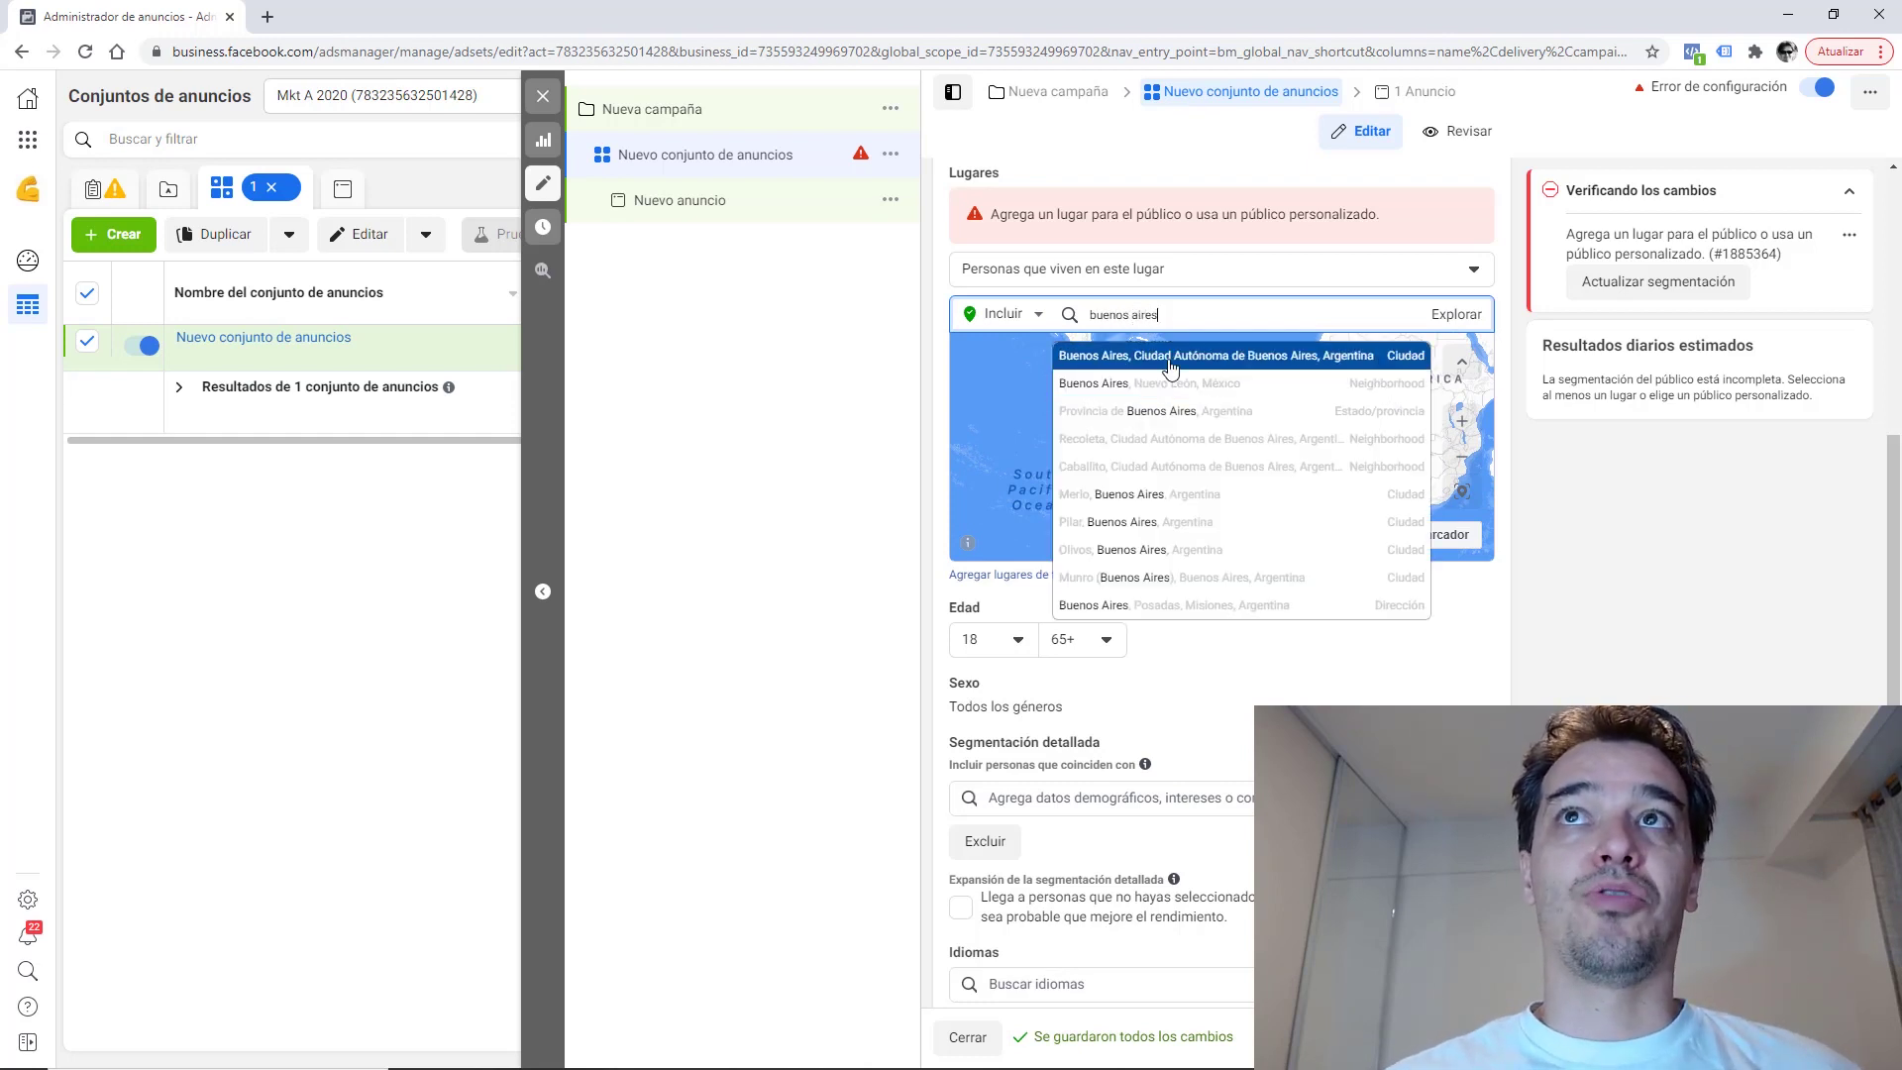
{"action": "left_click", "coordinate": [1173, 359]}
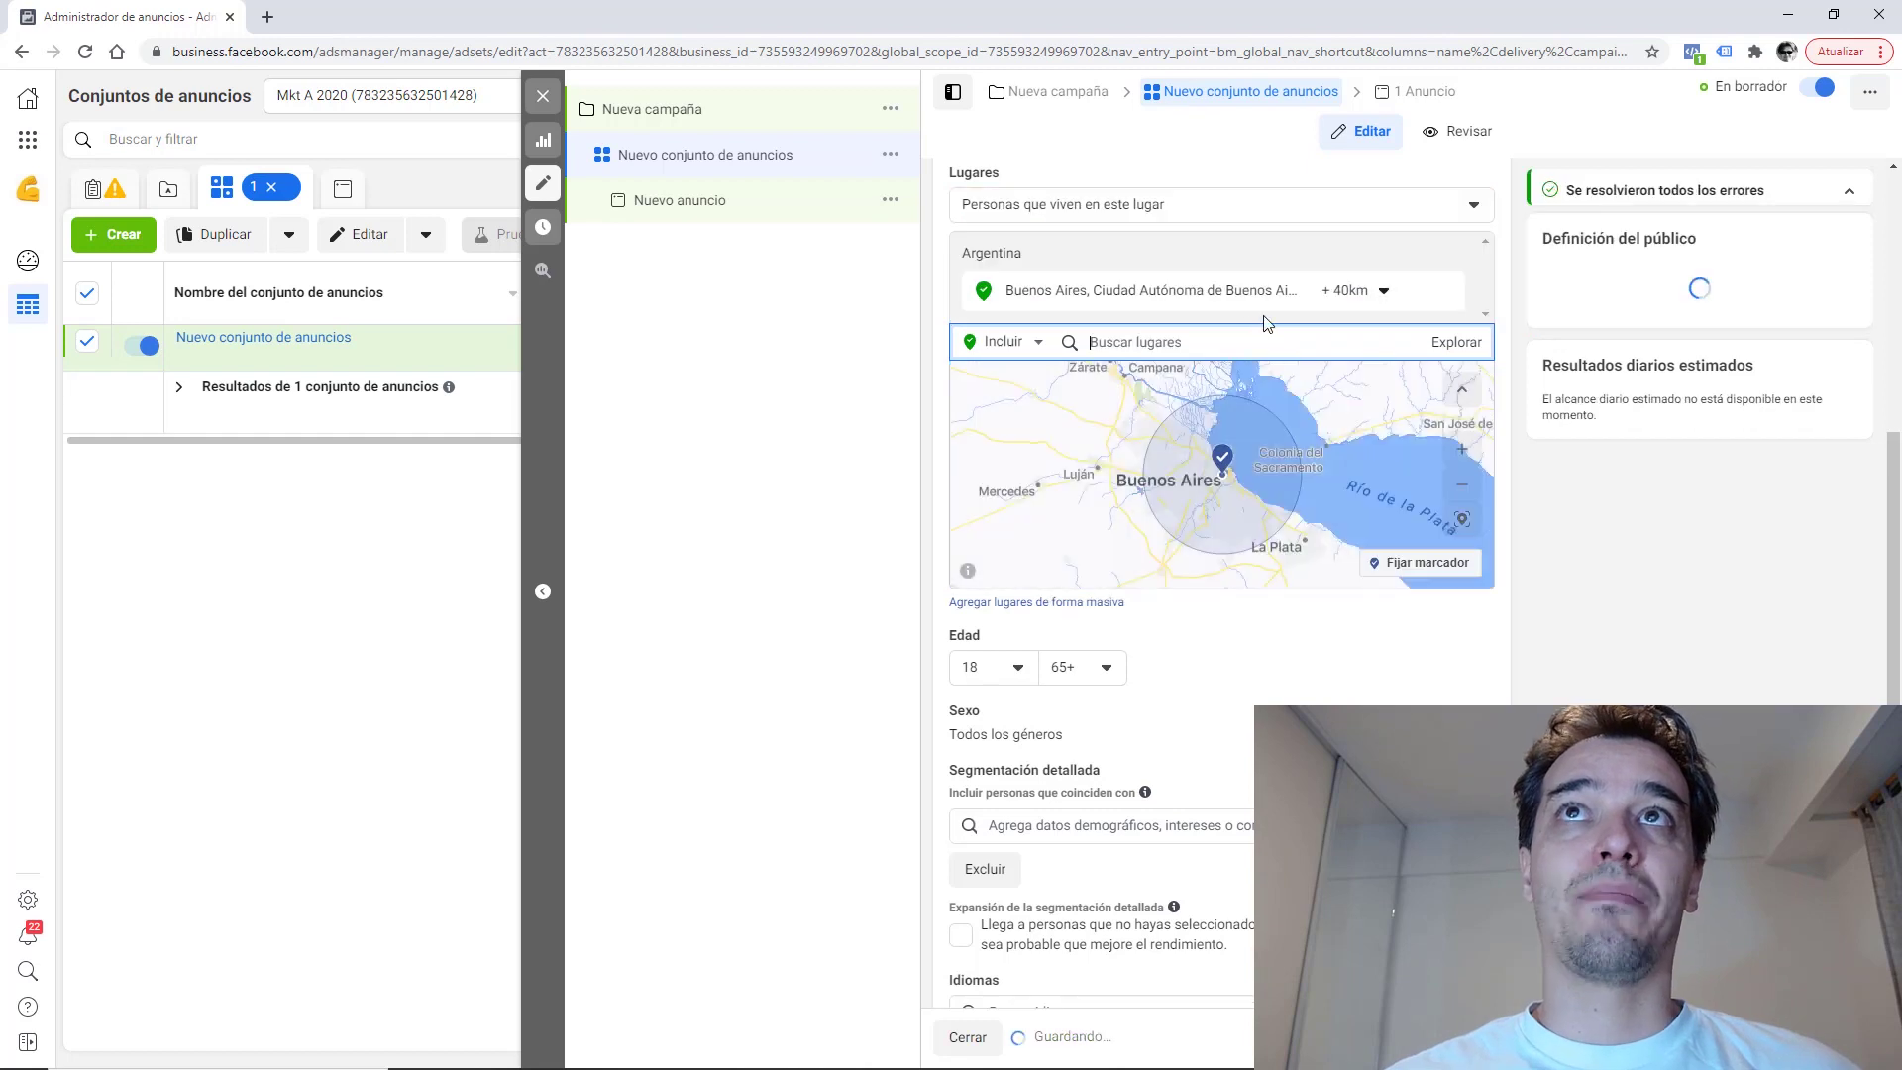
{"action": "left_click", "coordinate": [1381, 293]}
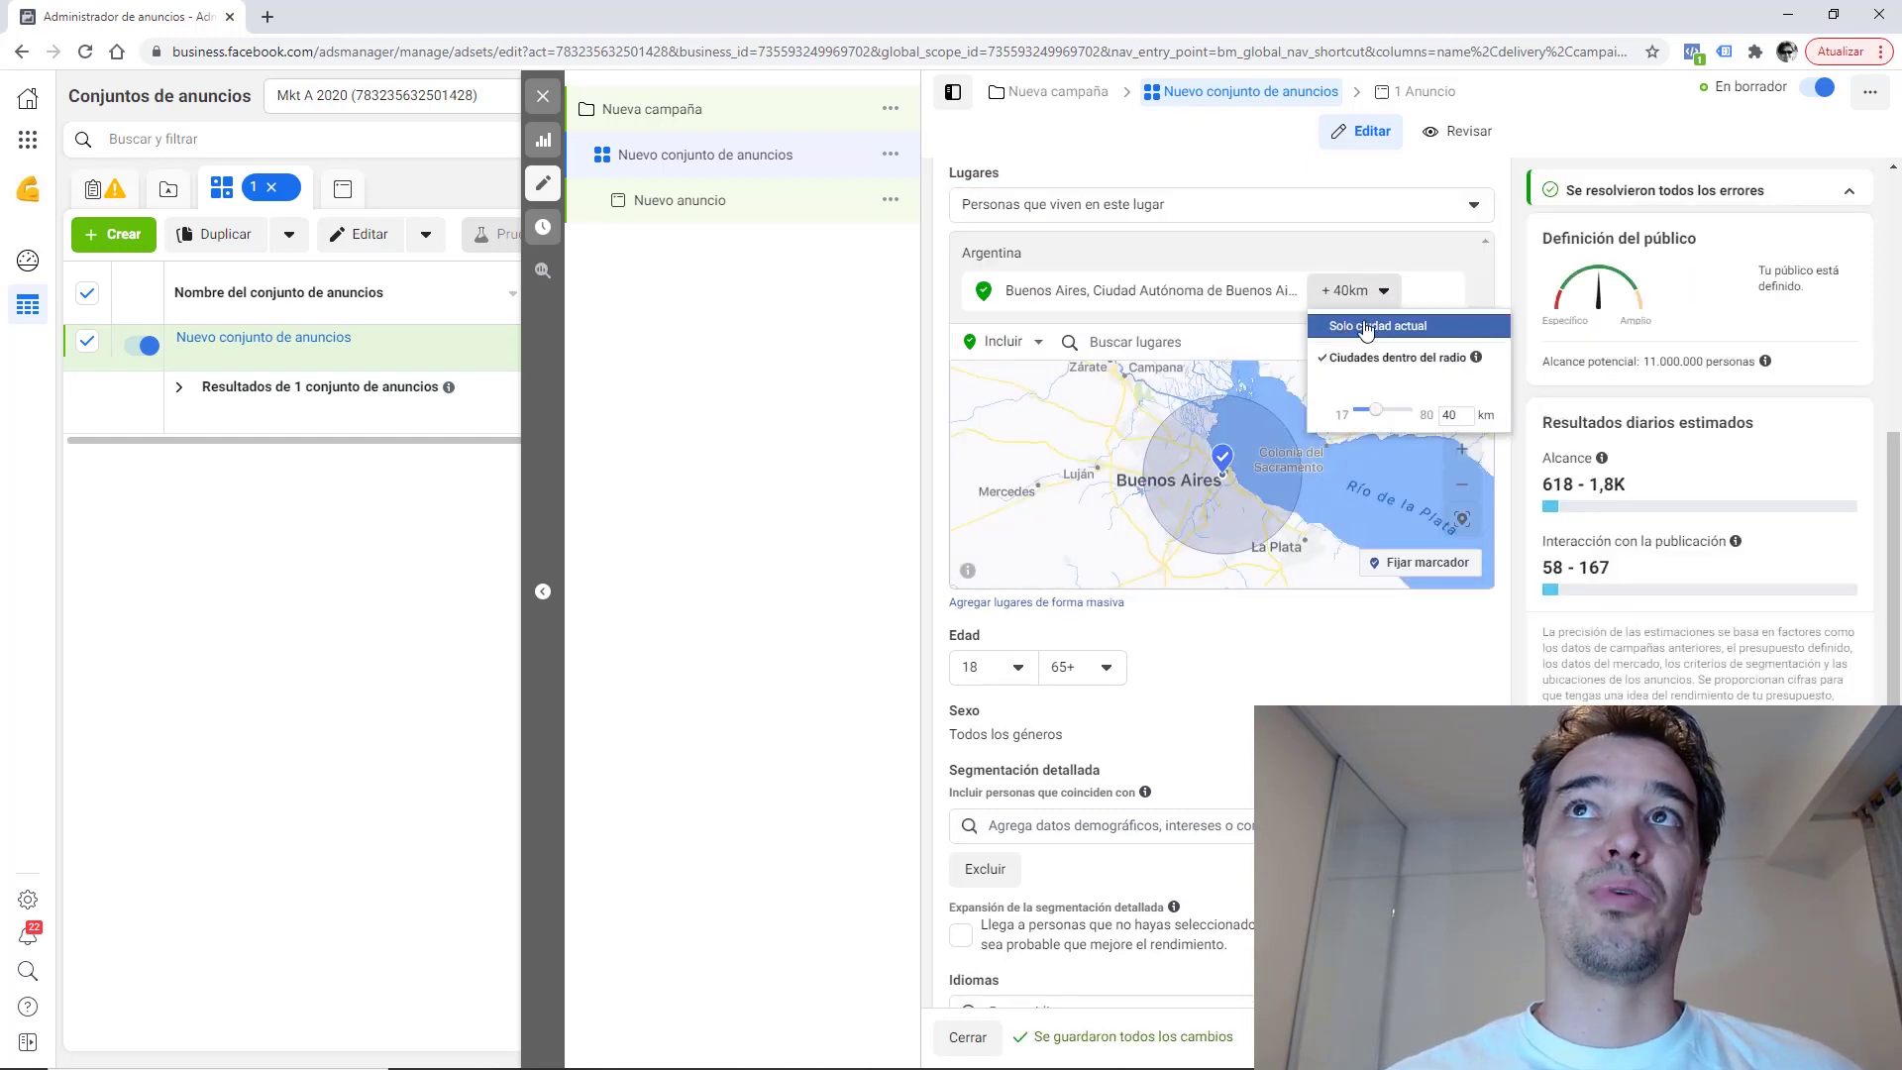
{"action": "left_click", "coordinate": [1368, 329]}
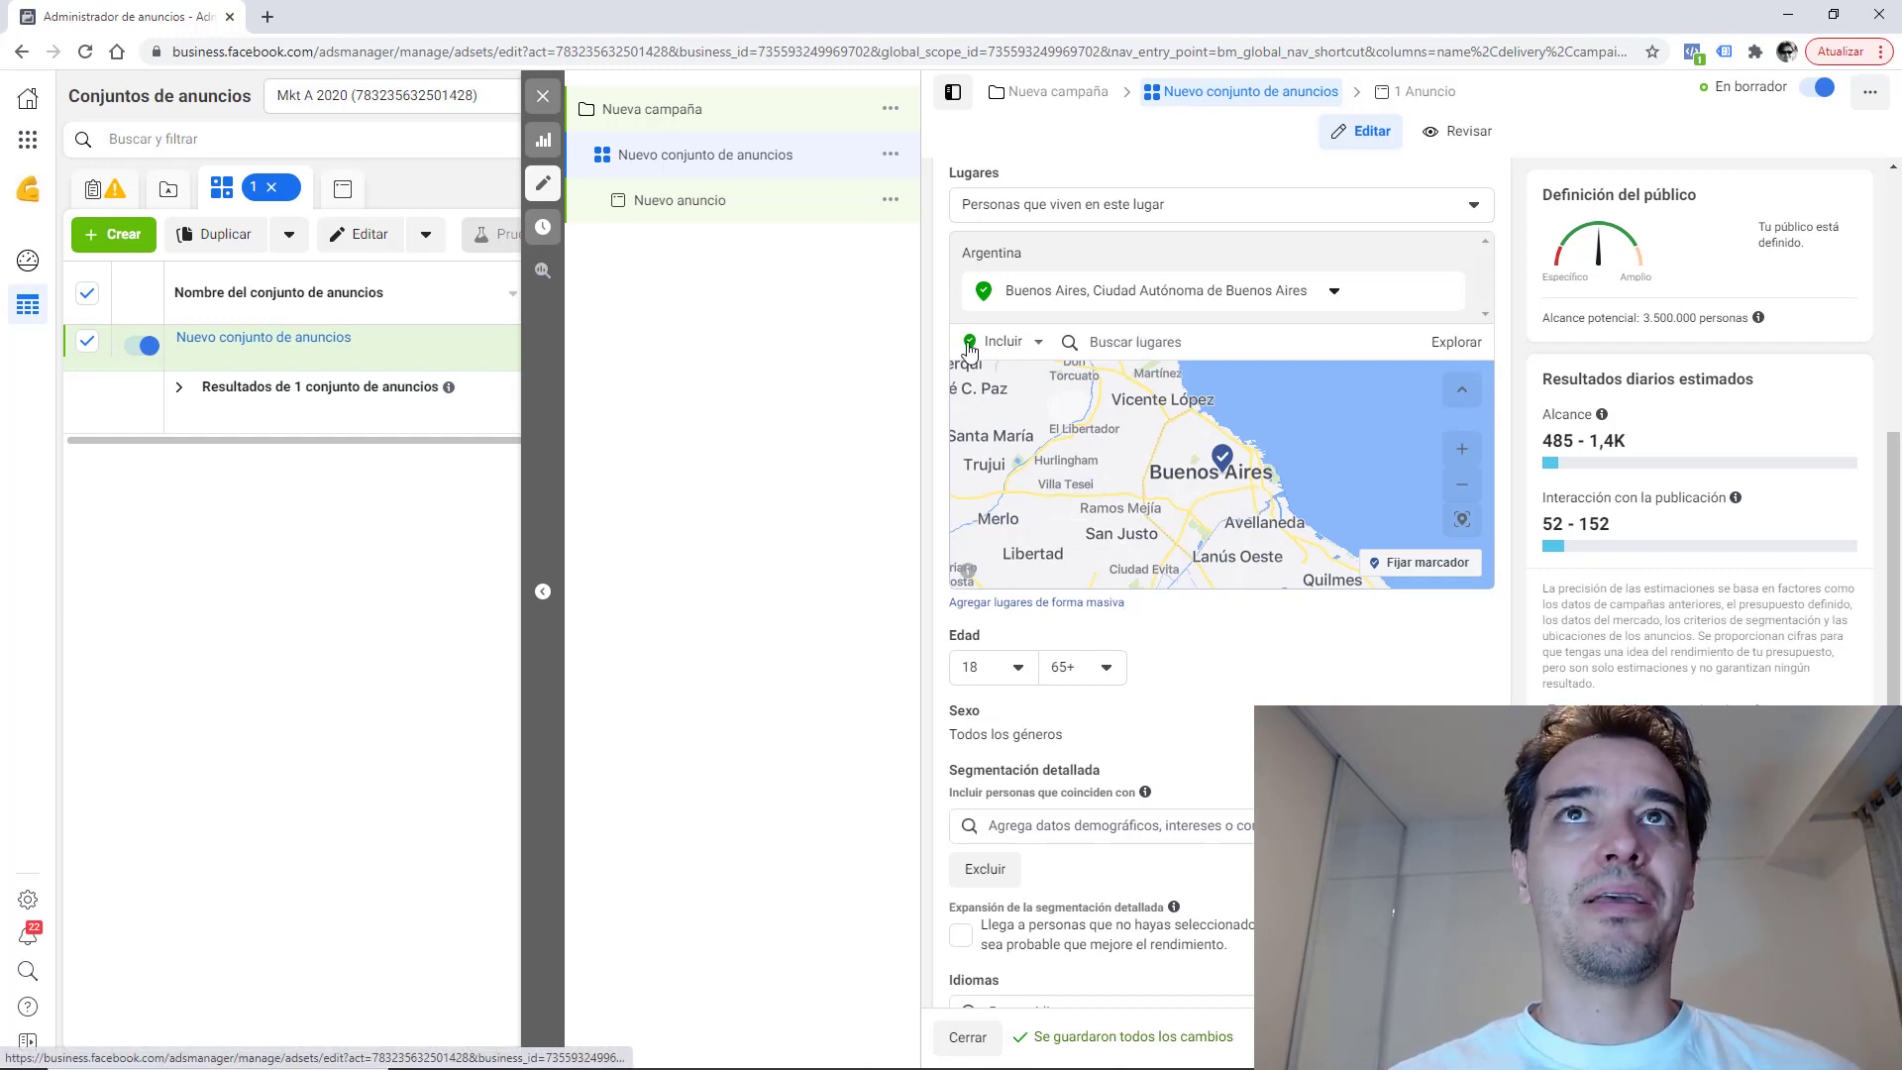
Replace the city with the pasted Villa Urquiza street address at a 1 km radius.
{"action": "left_click", "coordinate": [1135, 345]}
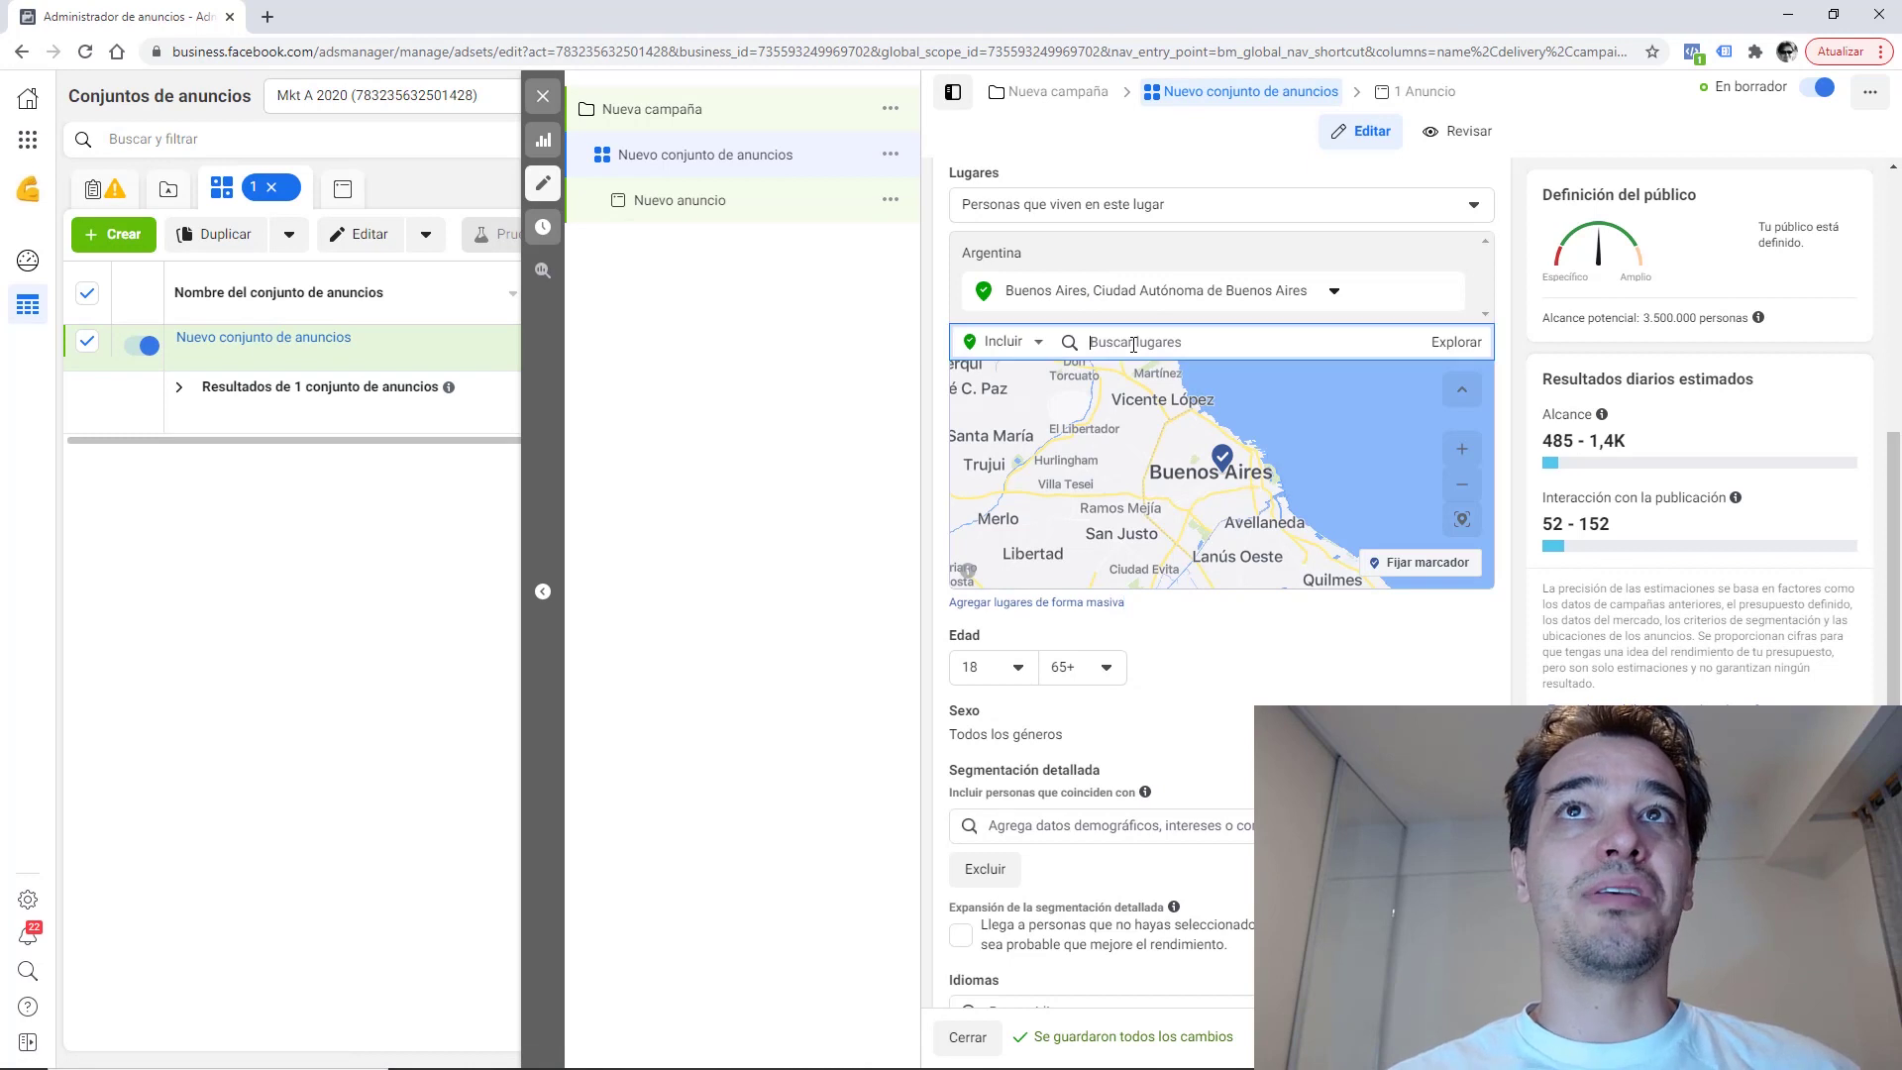
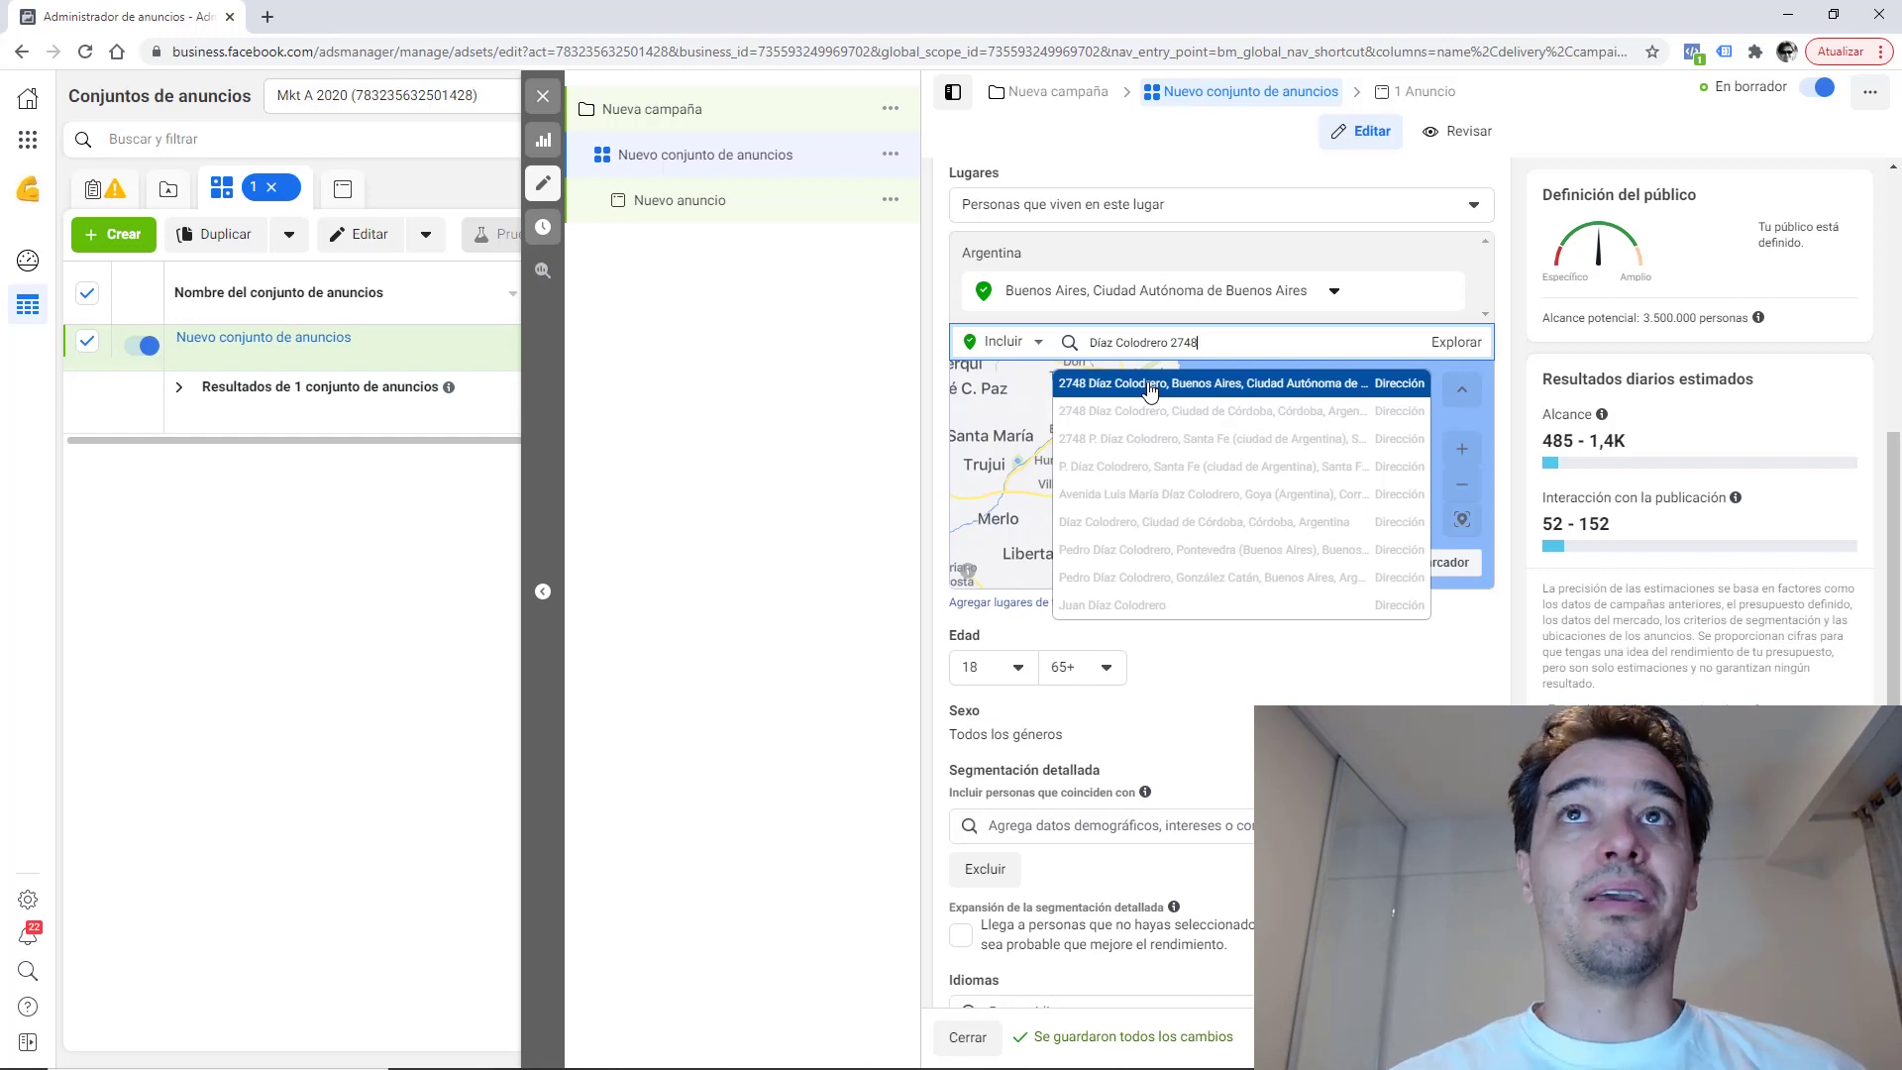
{"action": "left_click", "coordinate": [1150, 390]}
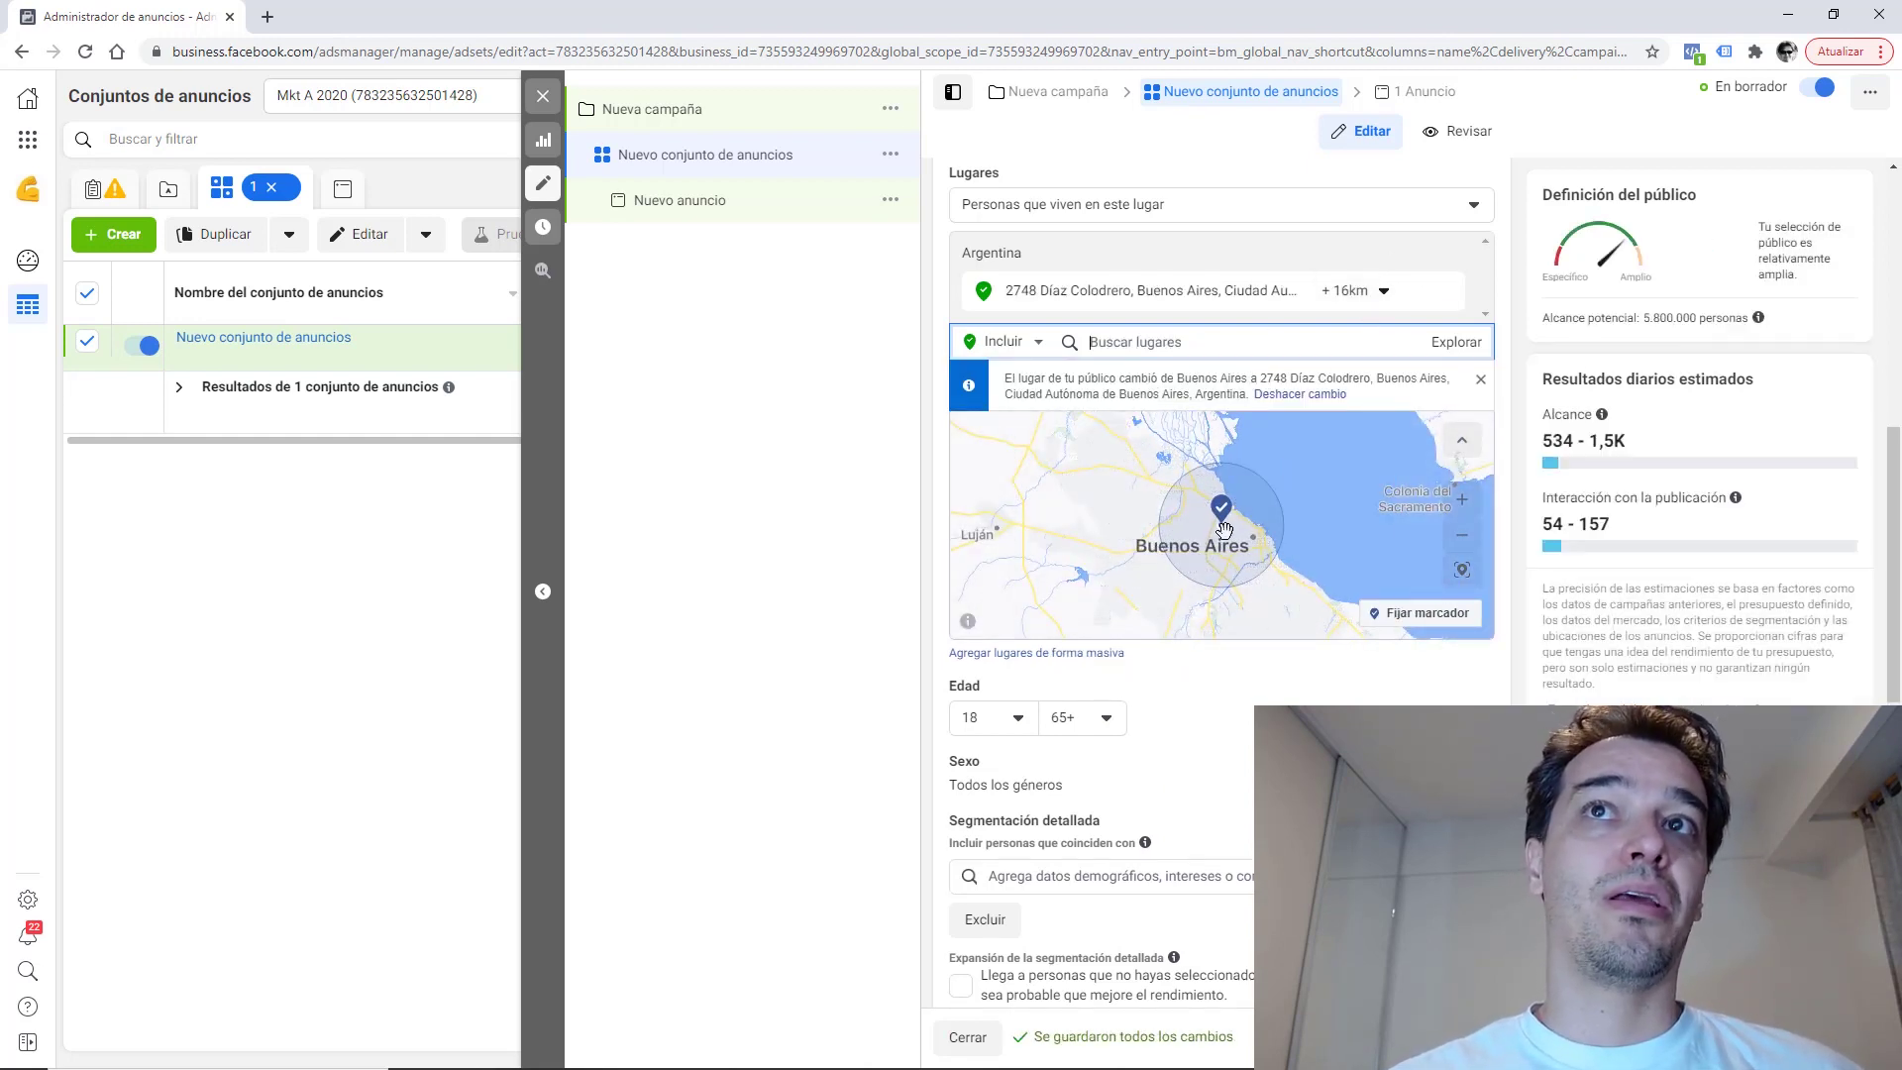
{"action": "left_click", "coordinate": [1383, 291]}
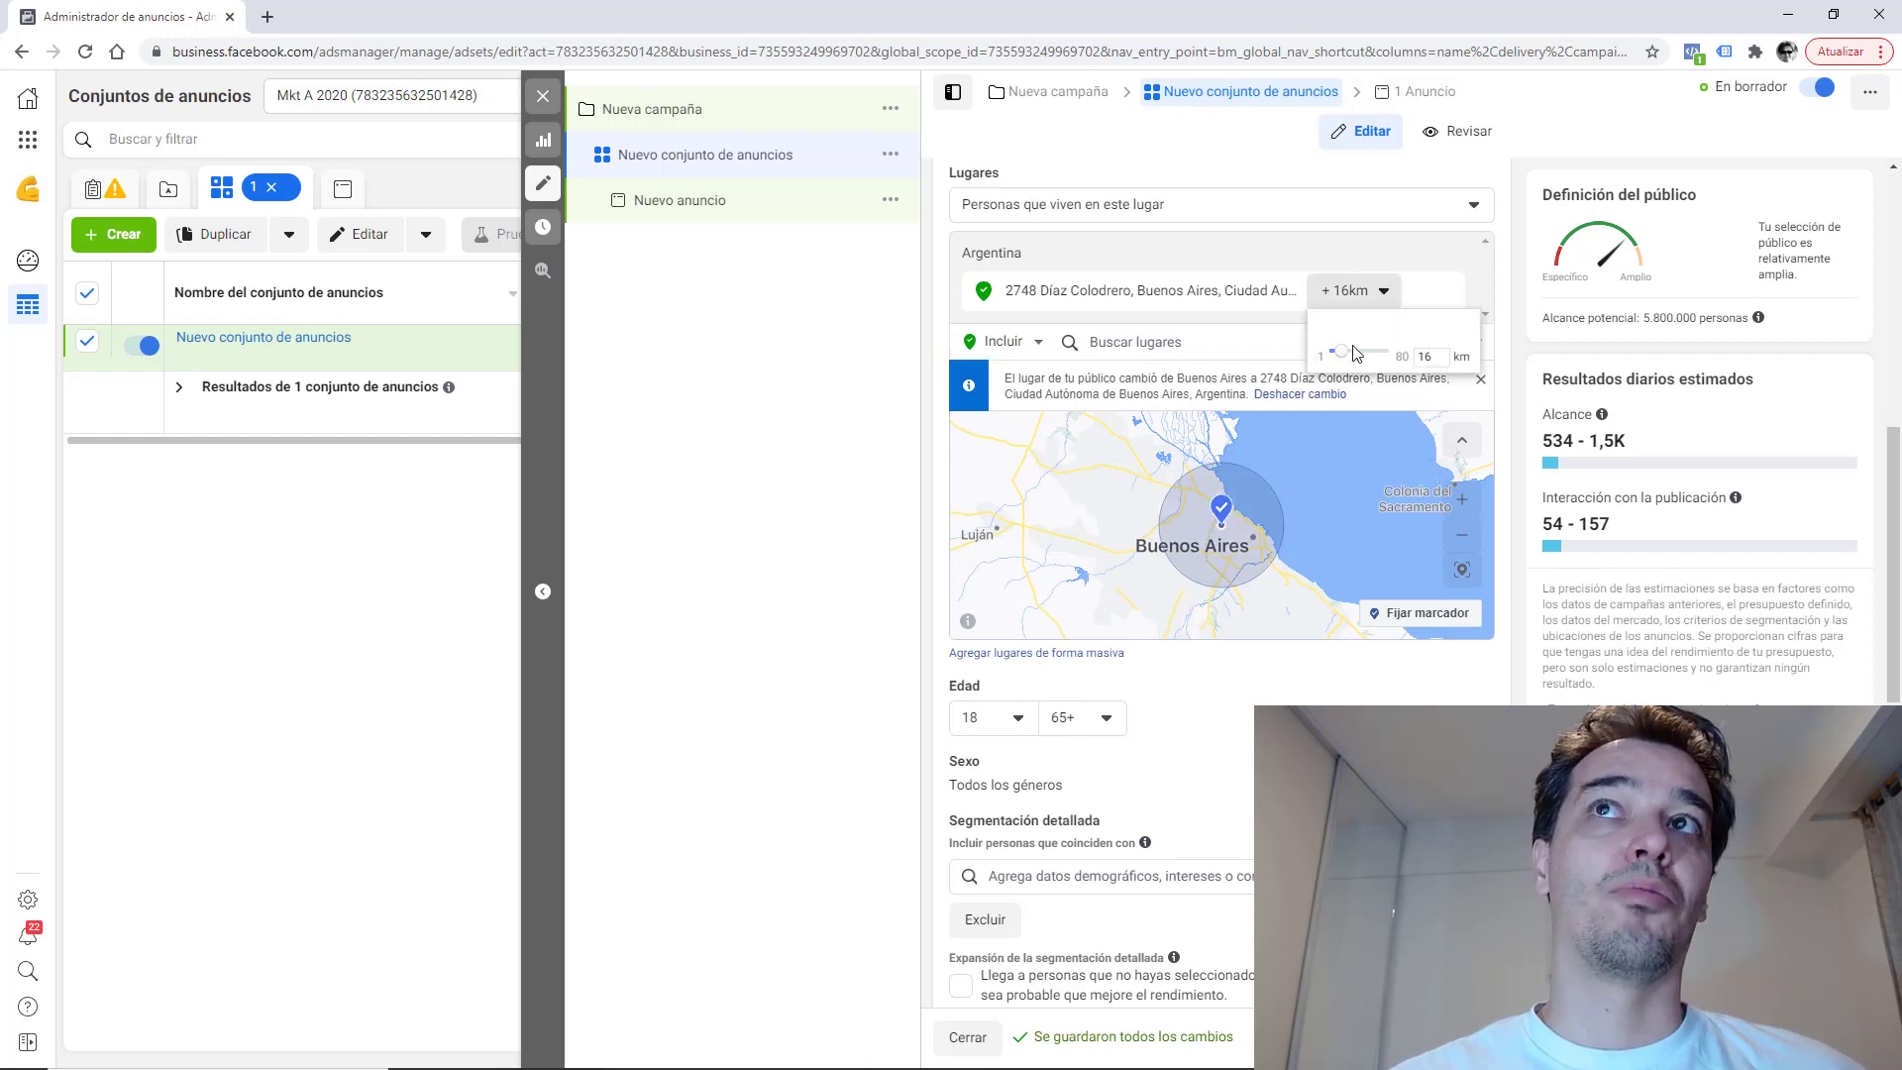
{"action": "left_click_drag", "start_coordinate": [1344, 356], "coordinate": [1322, 357]}
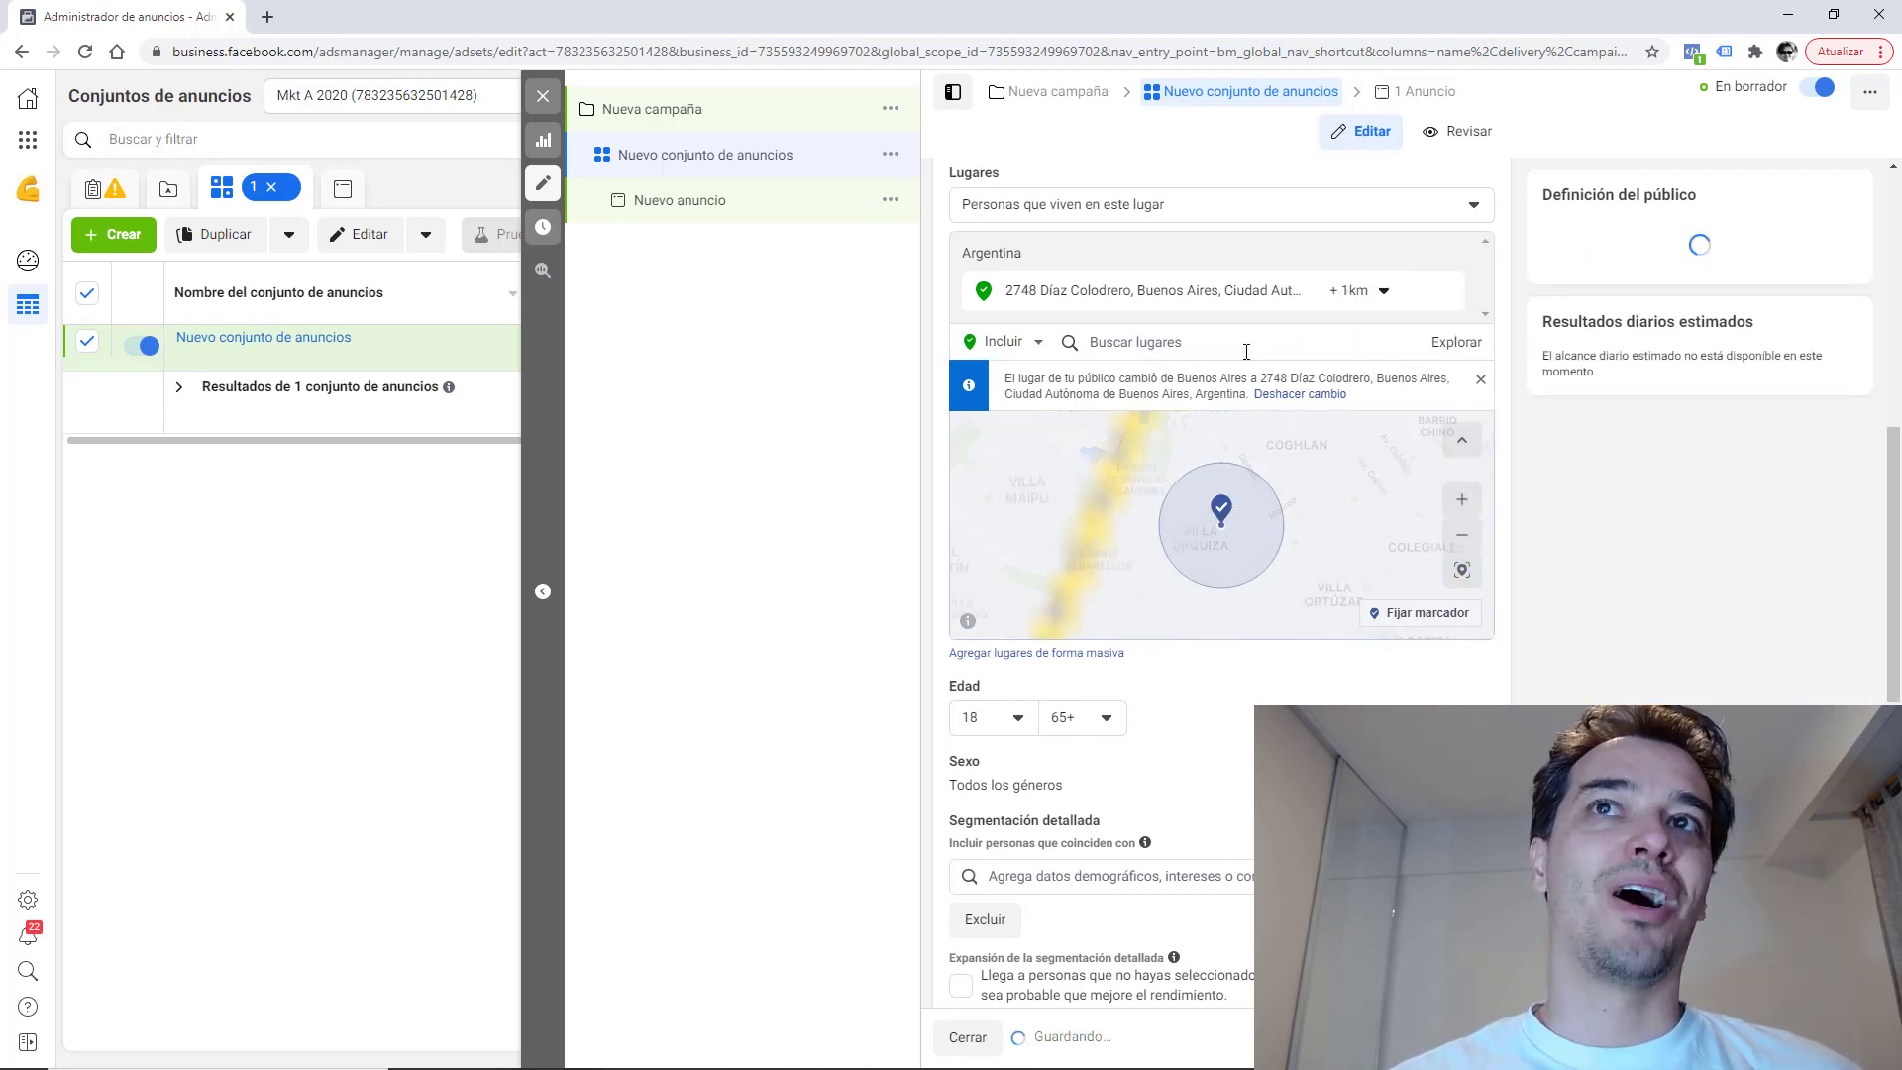
{"action": "left_click", "coordinate": [1462, 499]}
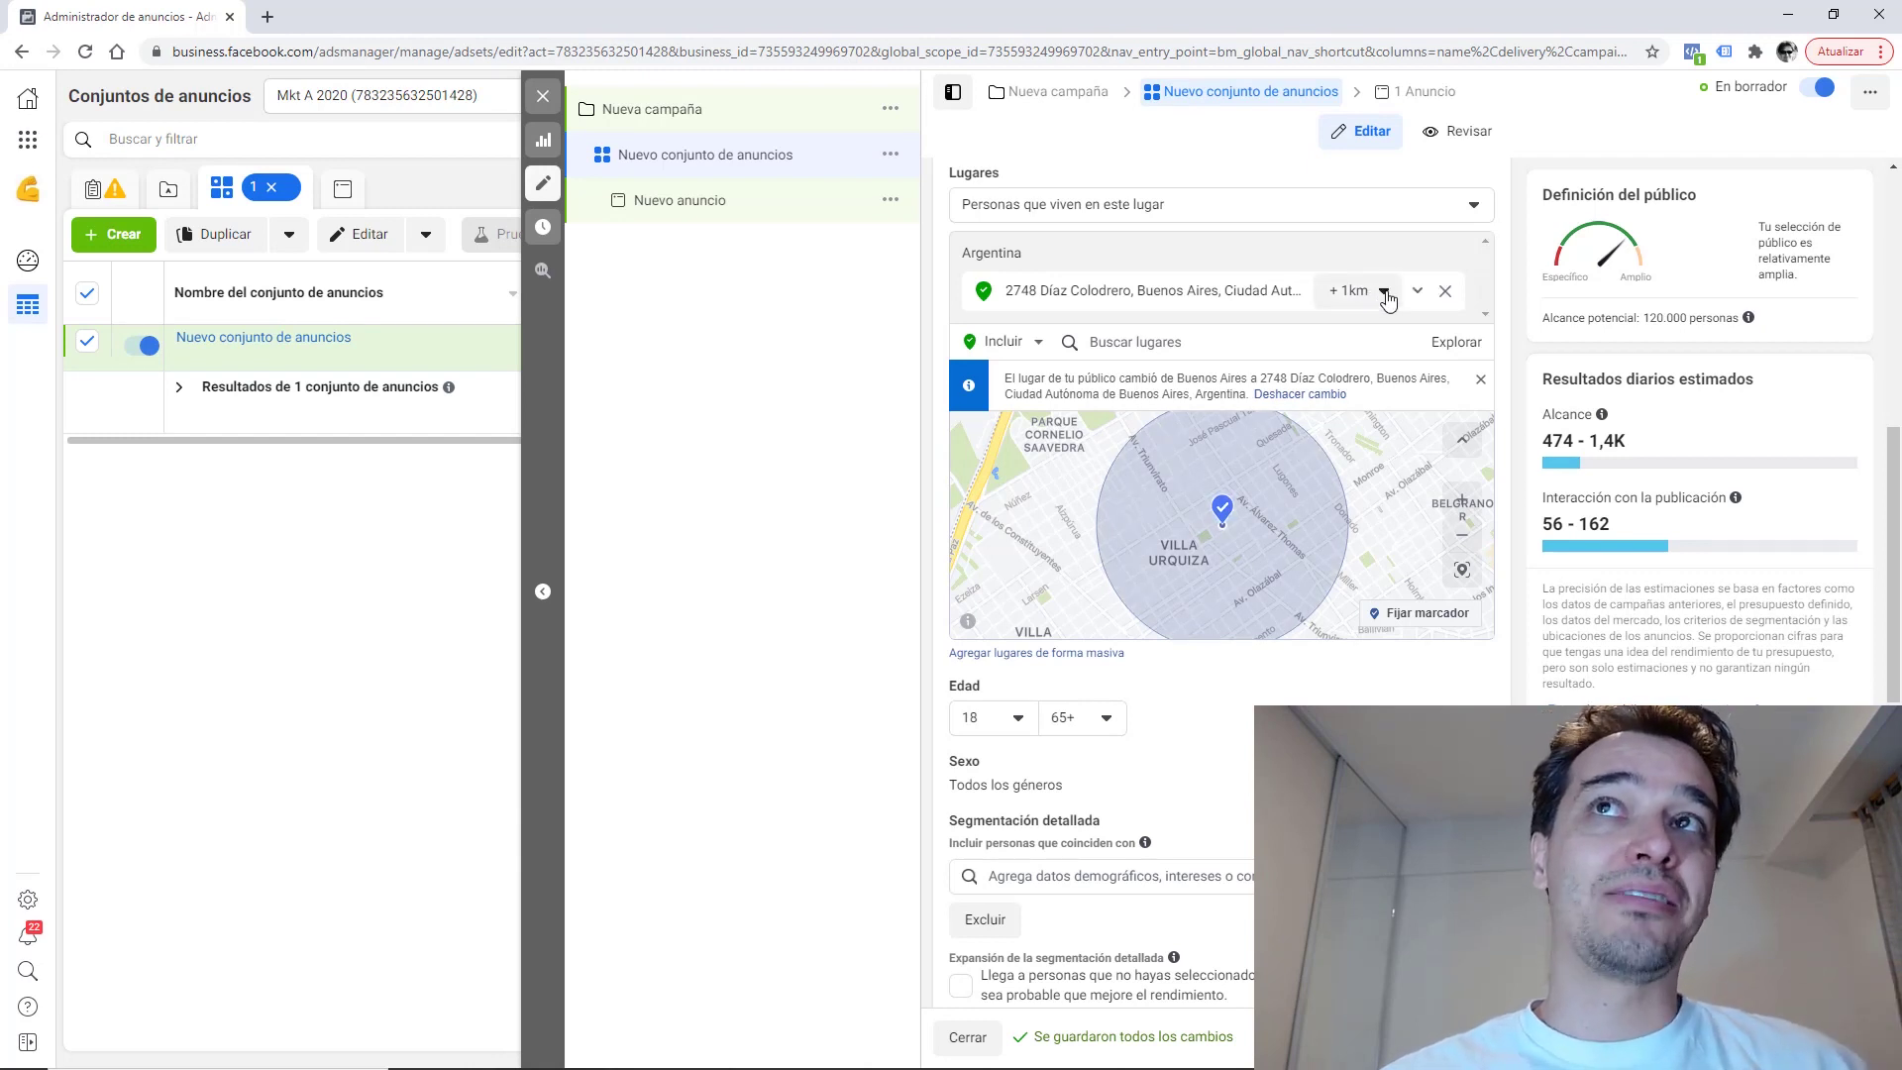
Drop a pin at (-34.5710, -58.4665), mark it Excluir ubicación, and shrink its radius to 1 km.
{"action": "double_click", "coordinate": [1463, 539]}
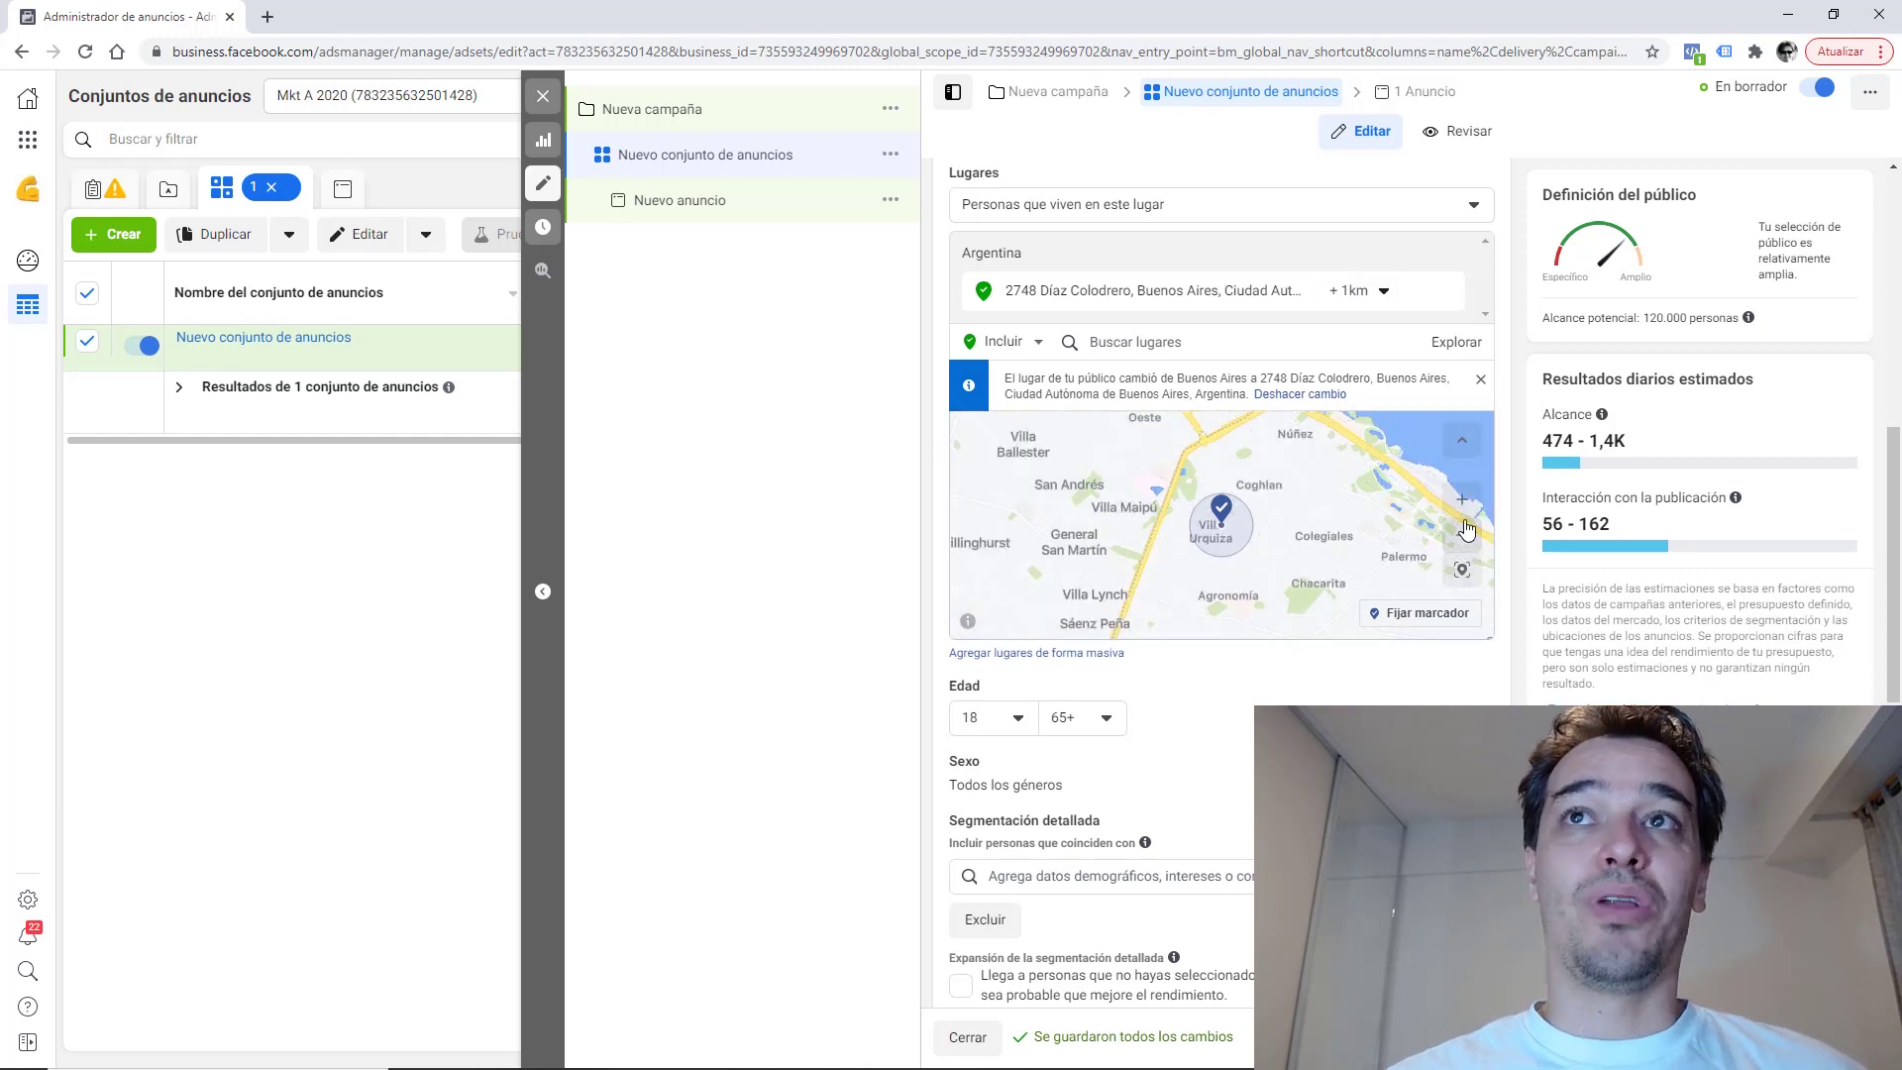
{"action": "left_click", "coordinate": [1465, 498]}
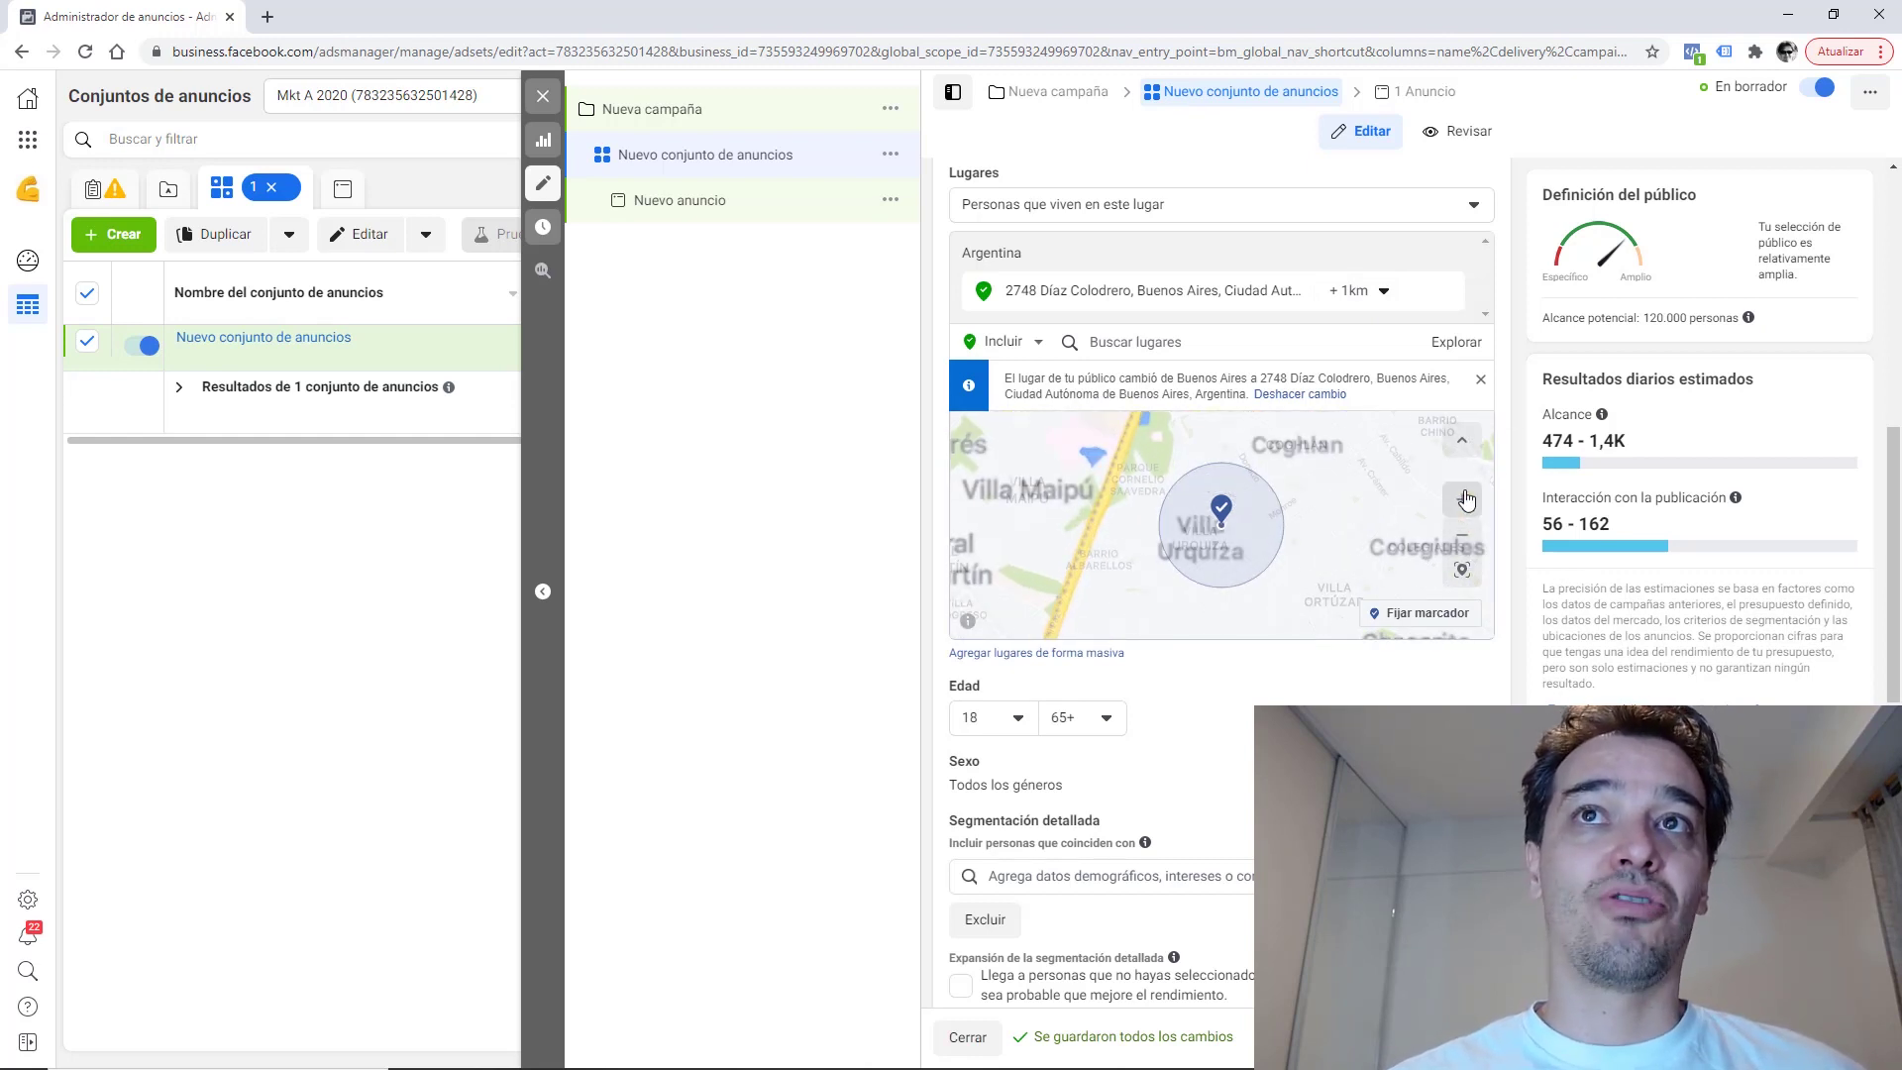
{"action": "left_click", "coordinate": [1414, 621]}
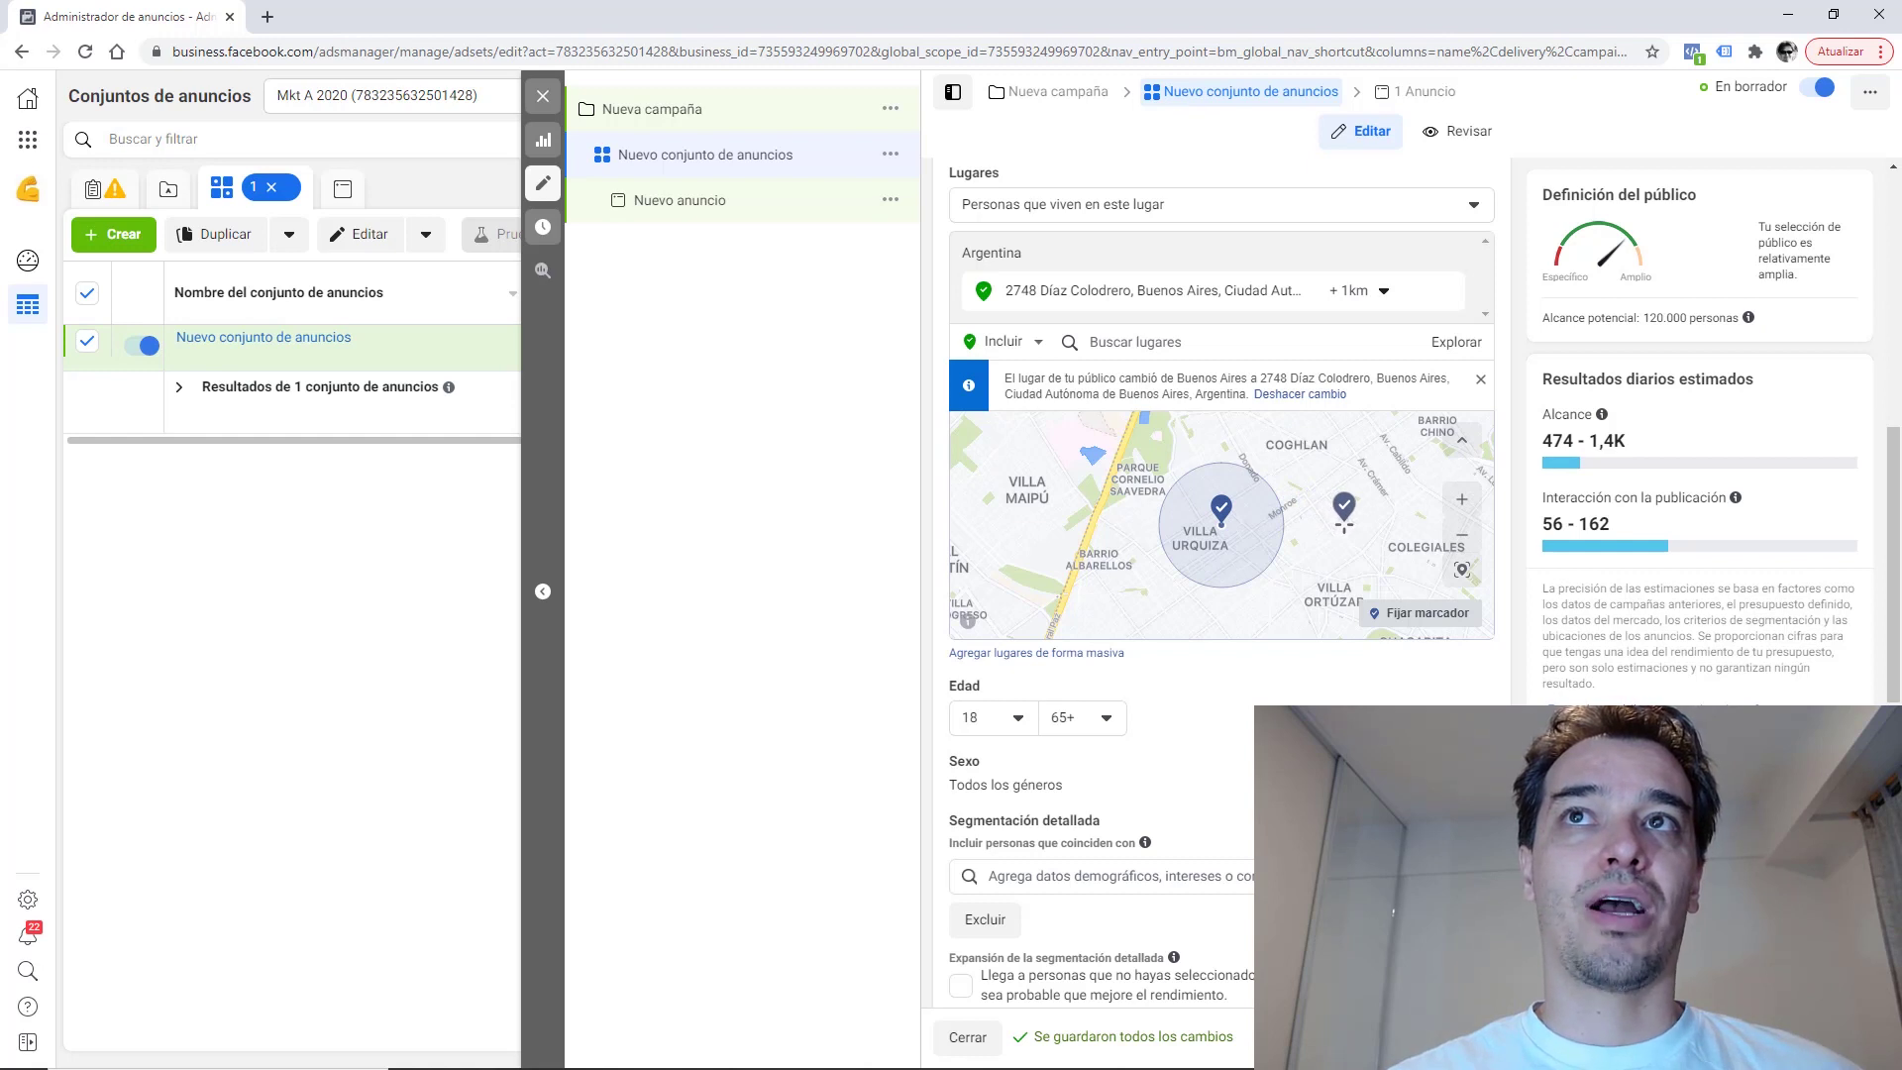
{"action": "left_click", "coordinate": [1344, 522]}
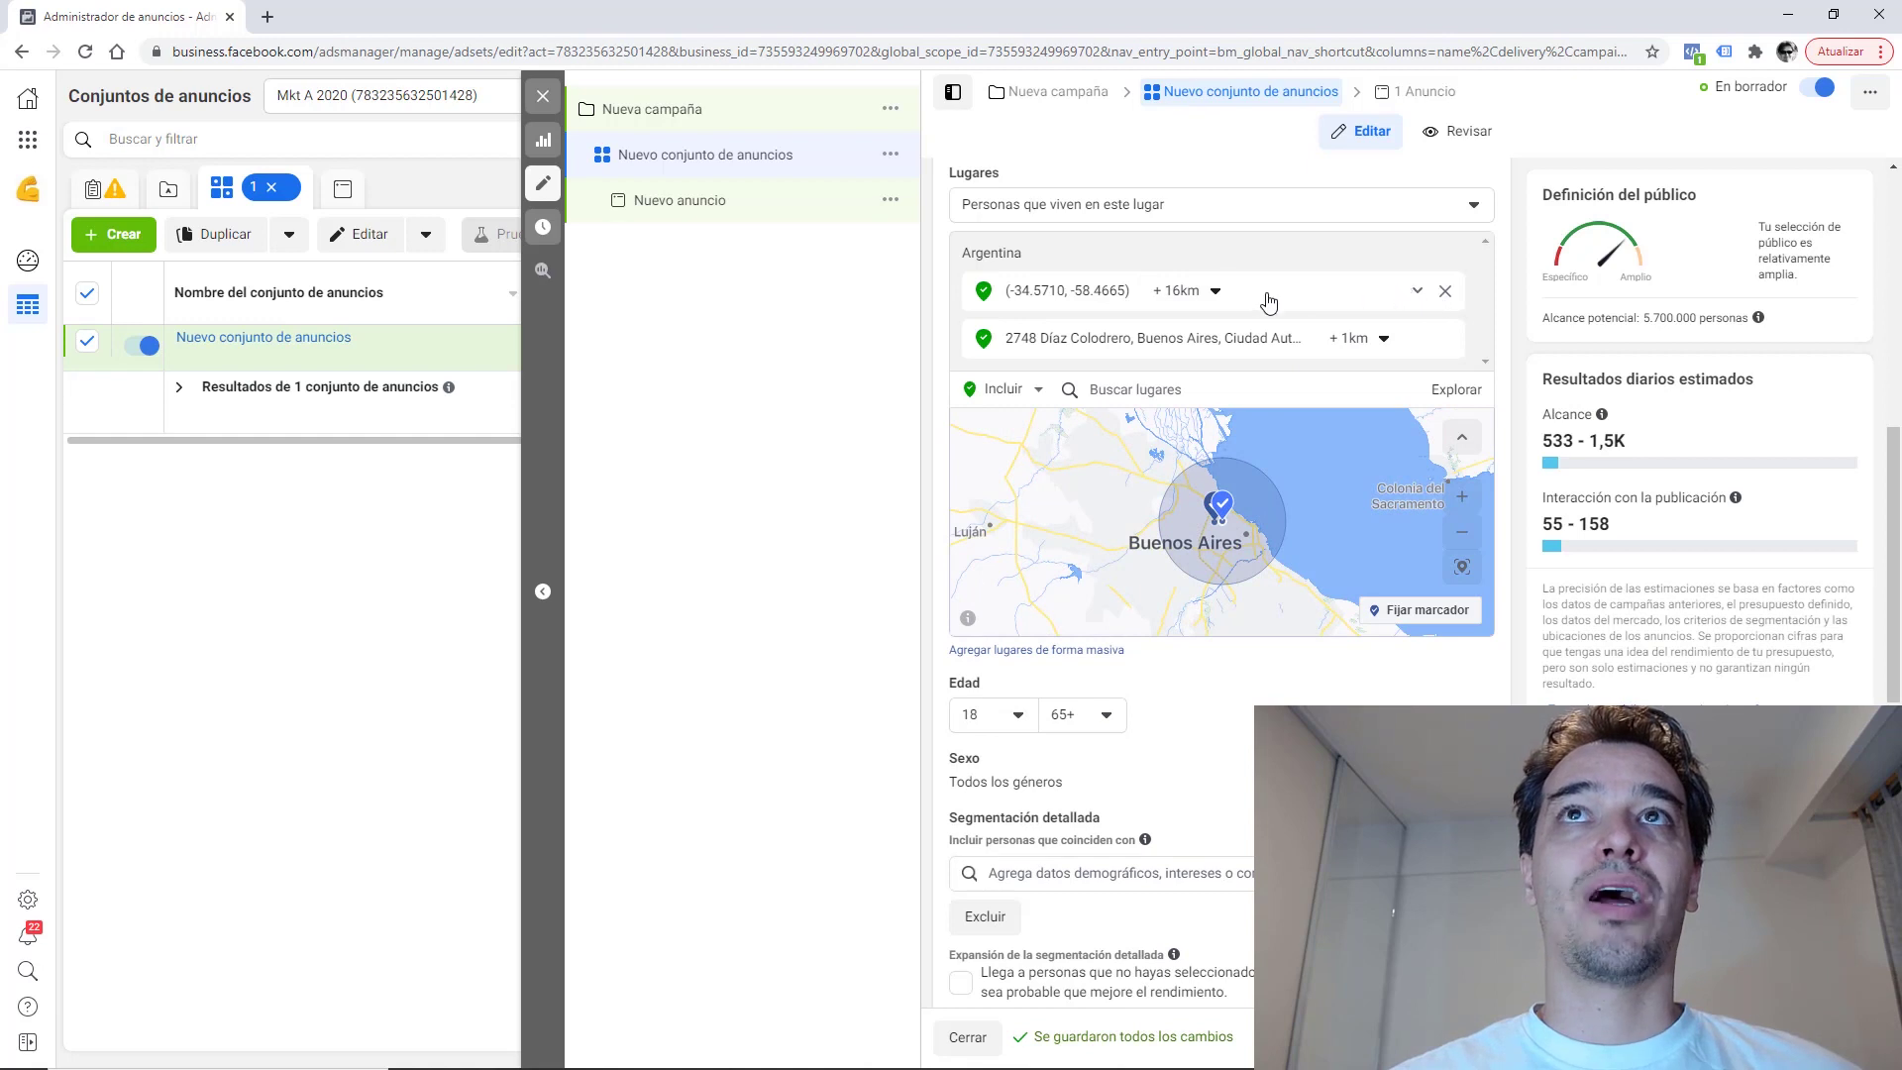
{"action": "left_click", "coordinate": [1418, 290]}
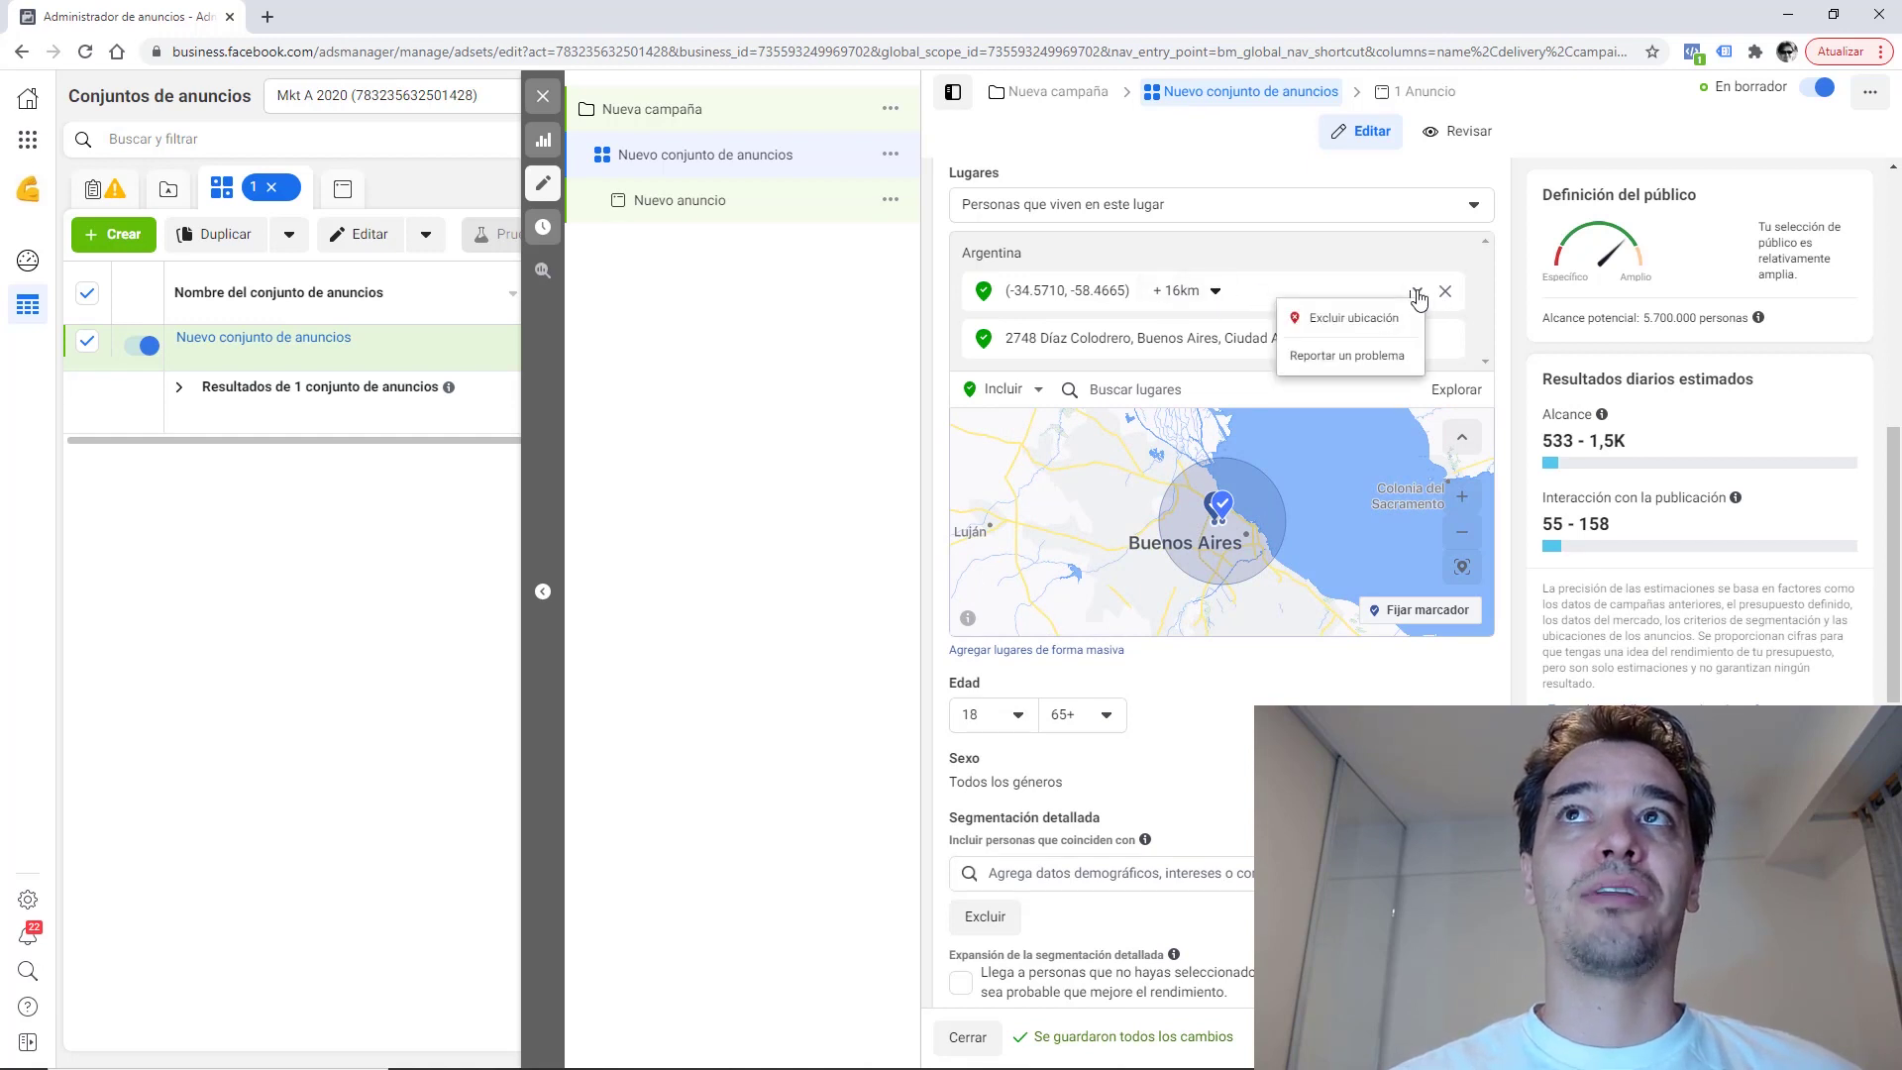
{"action": "left_click", "coordinate": [1346, 319]}
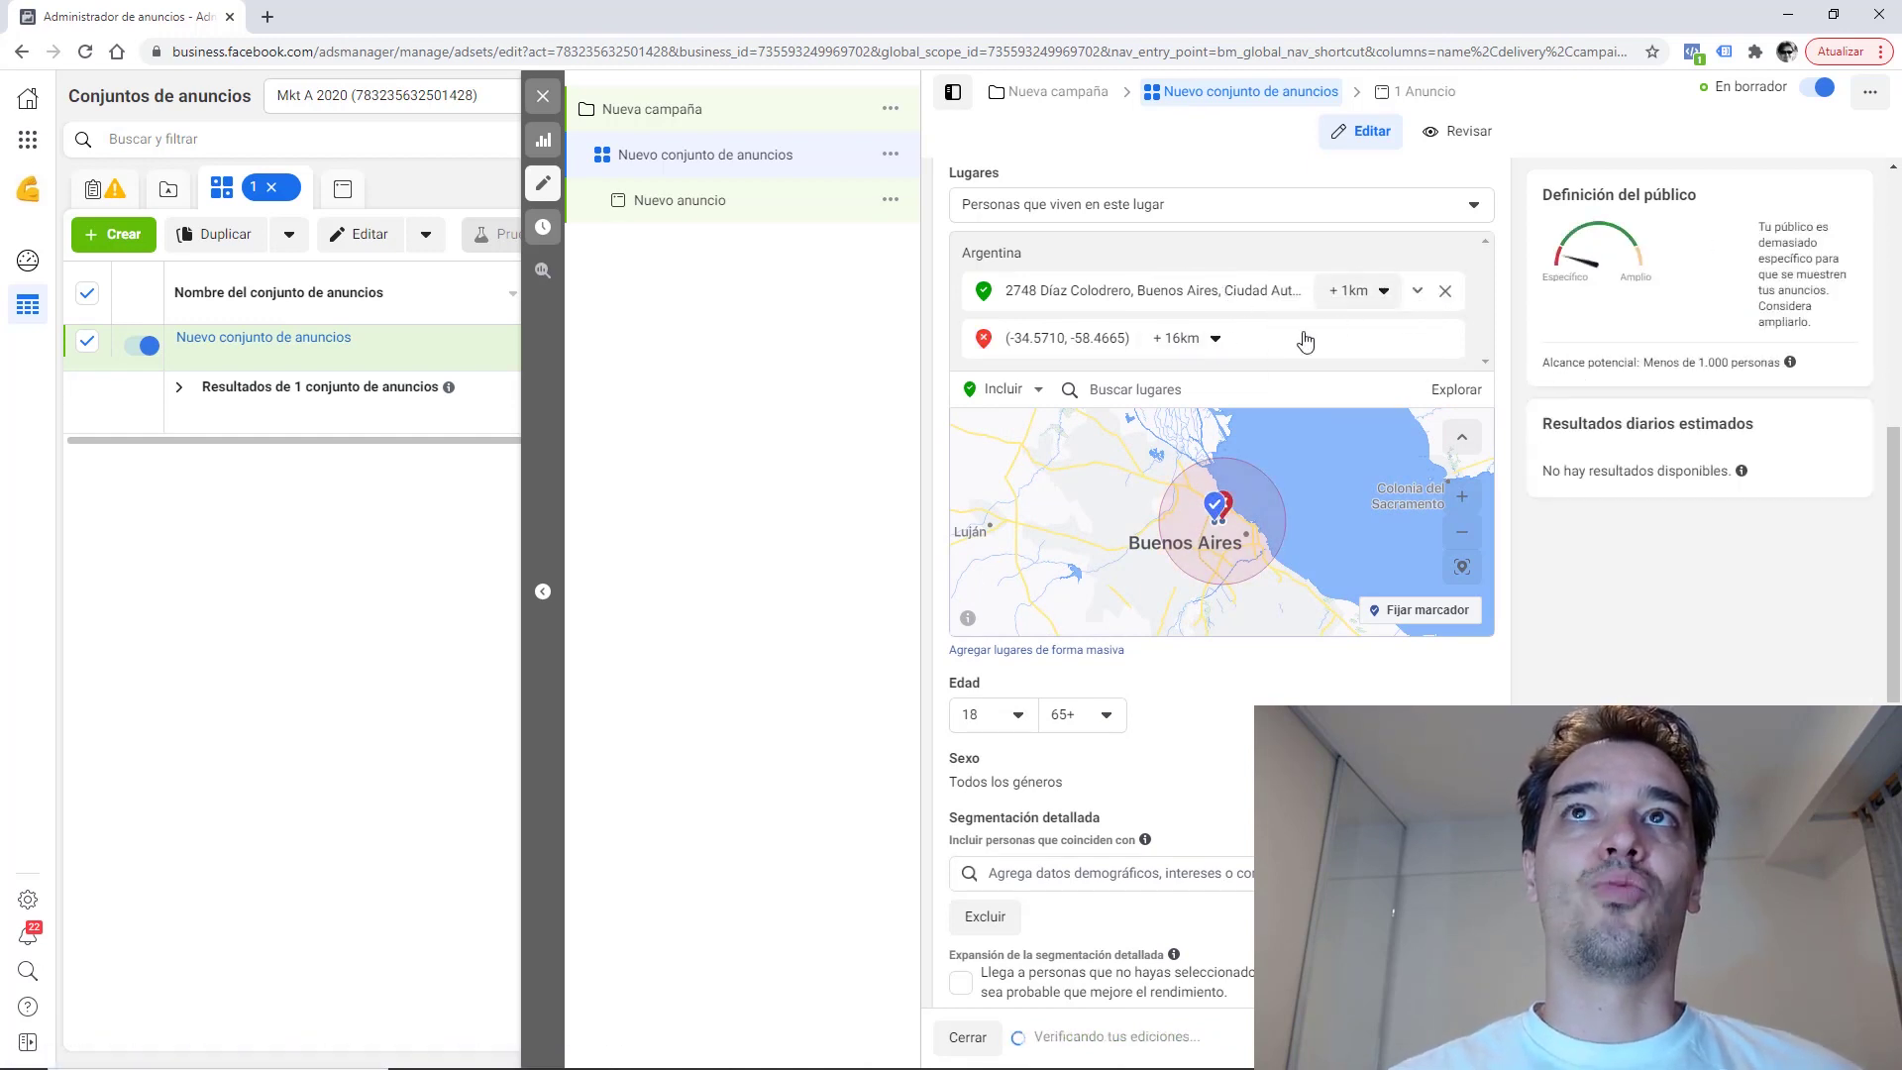
{"action": "left_click", "coordinate": [1212, 342]}
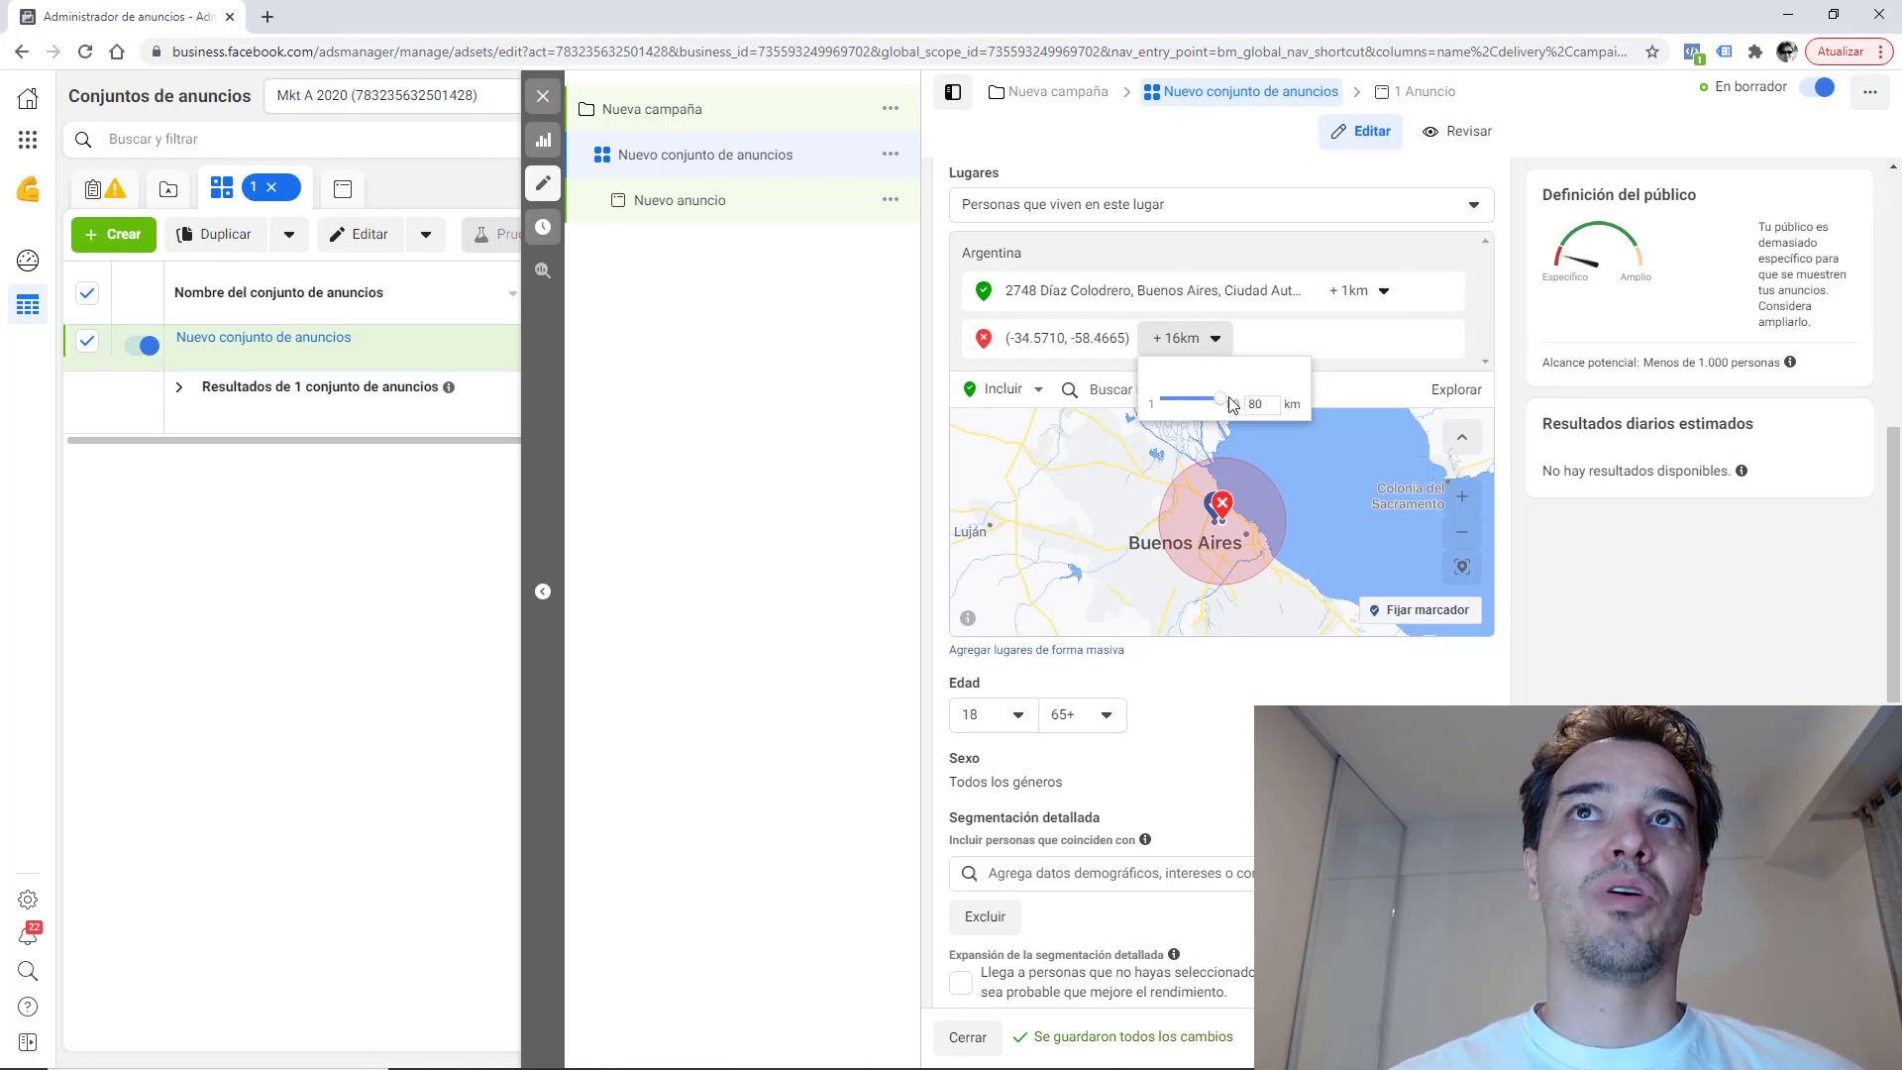
{"action": "left_click_drag", "start_coordinate": [1172, 401], "coordinate": [1160, 401]}
{"action": "left_click", "coordinate": [1008, 412]}
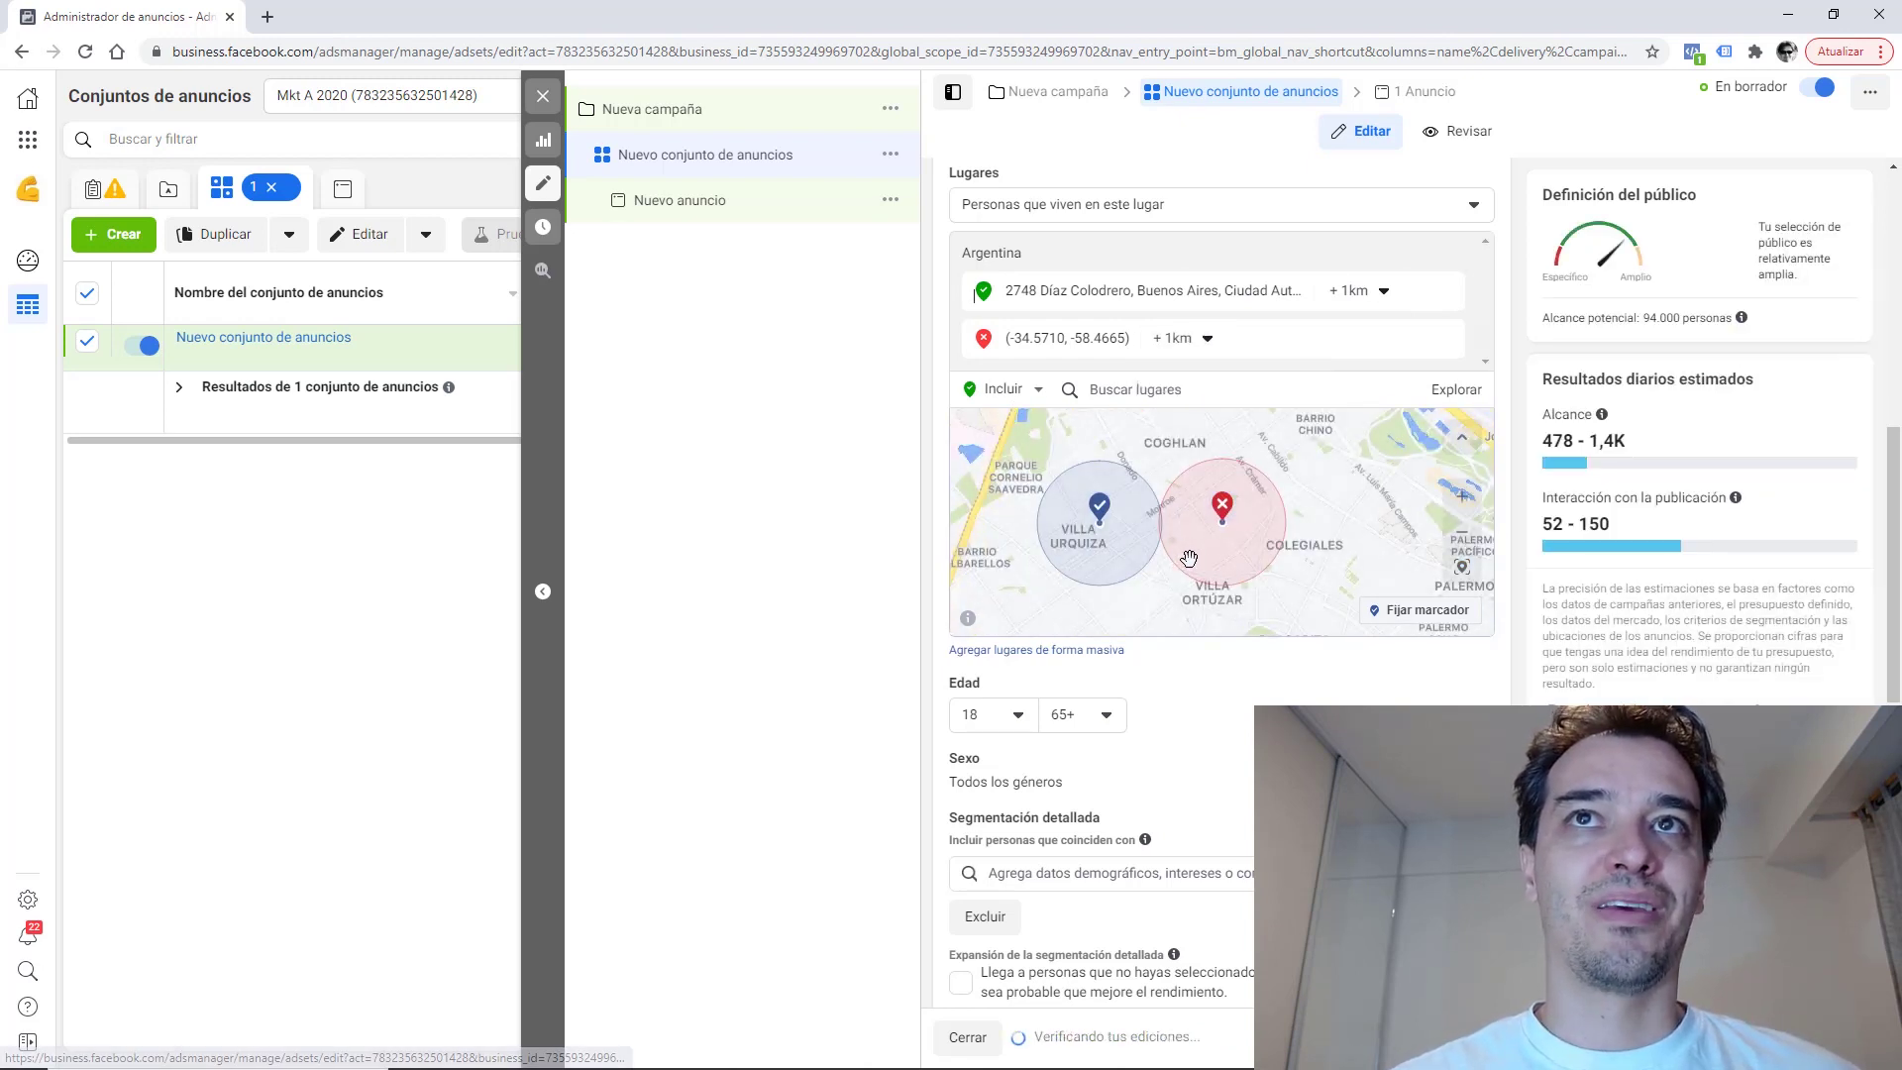
{"action": "left_click_drag", "start_coordinate": [1174, 561], "coordinate": [1283, 452]}
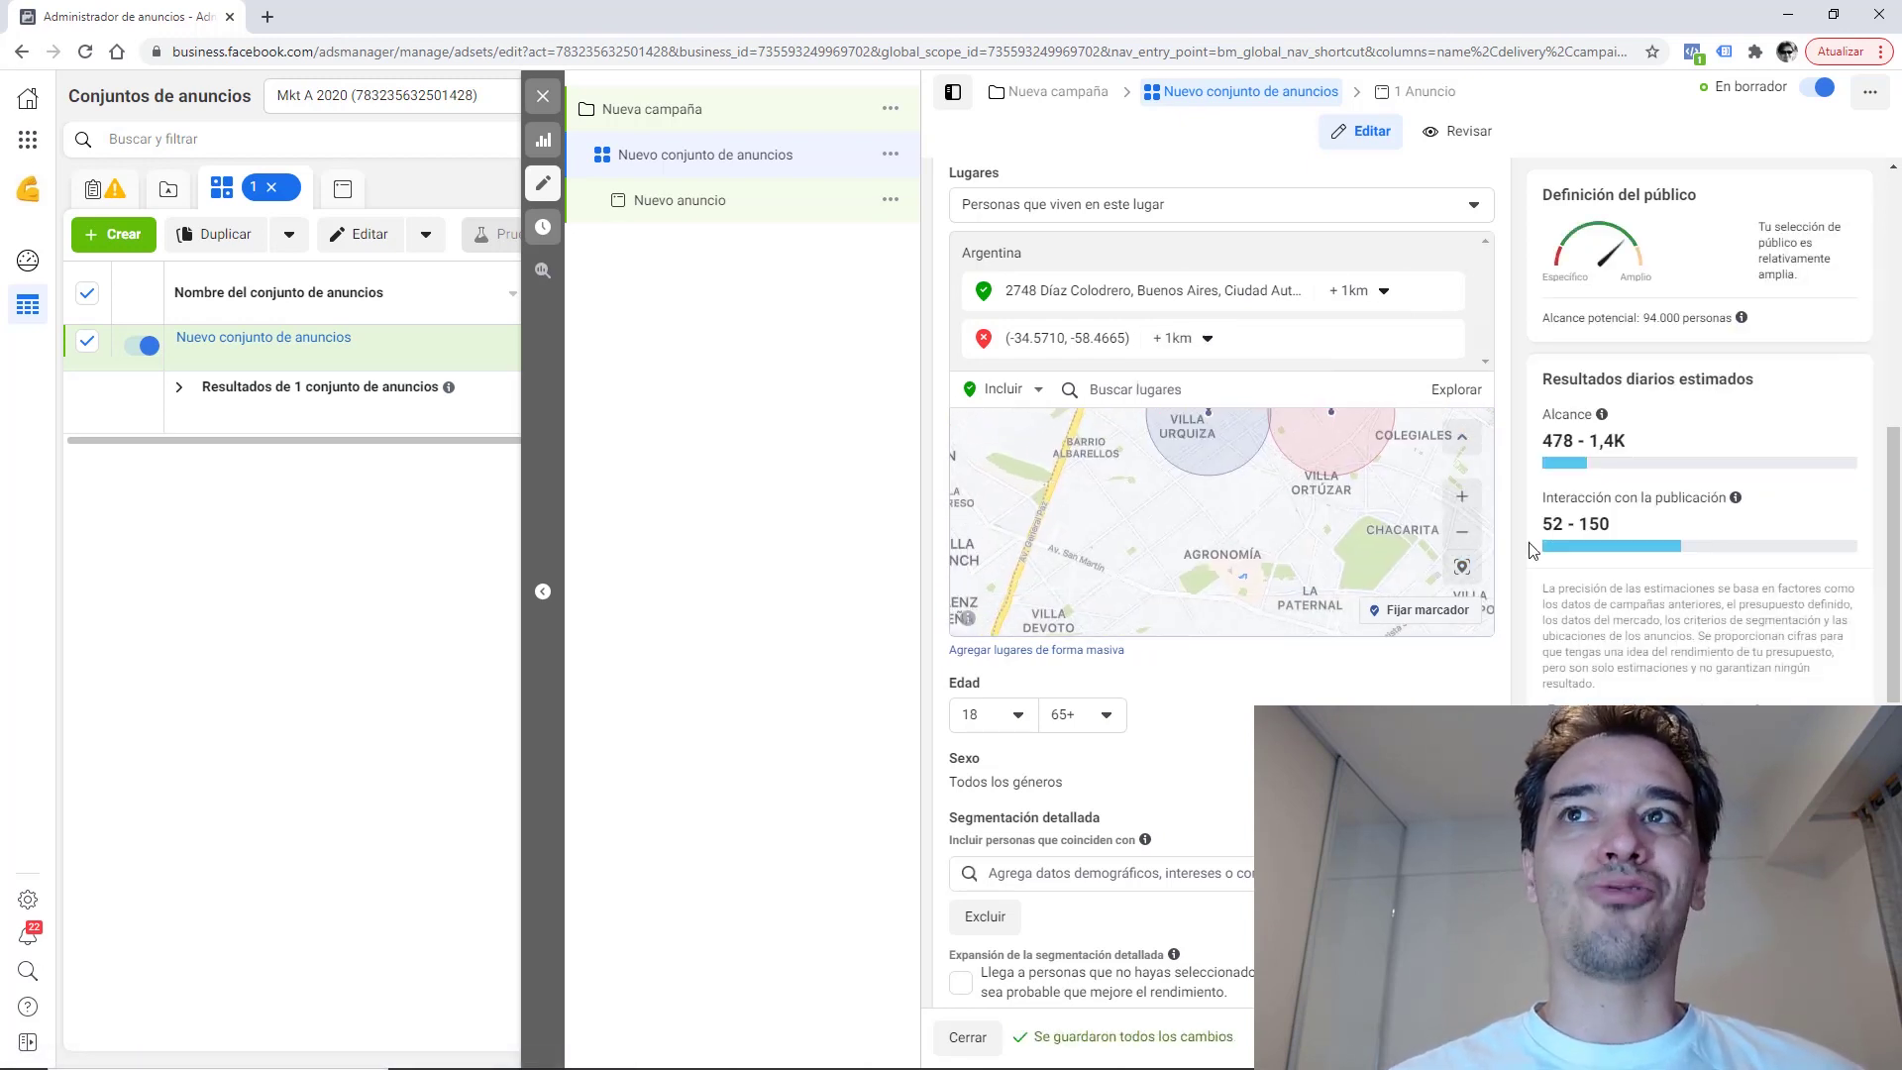
{"action": "left_click", "coordinate": [1421, 609]}
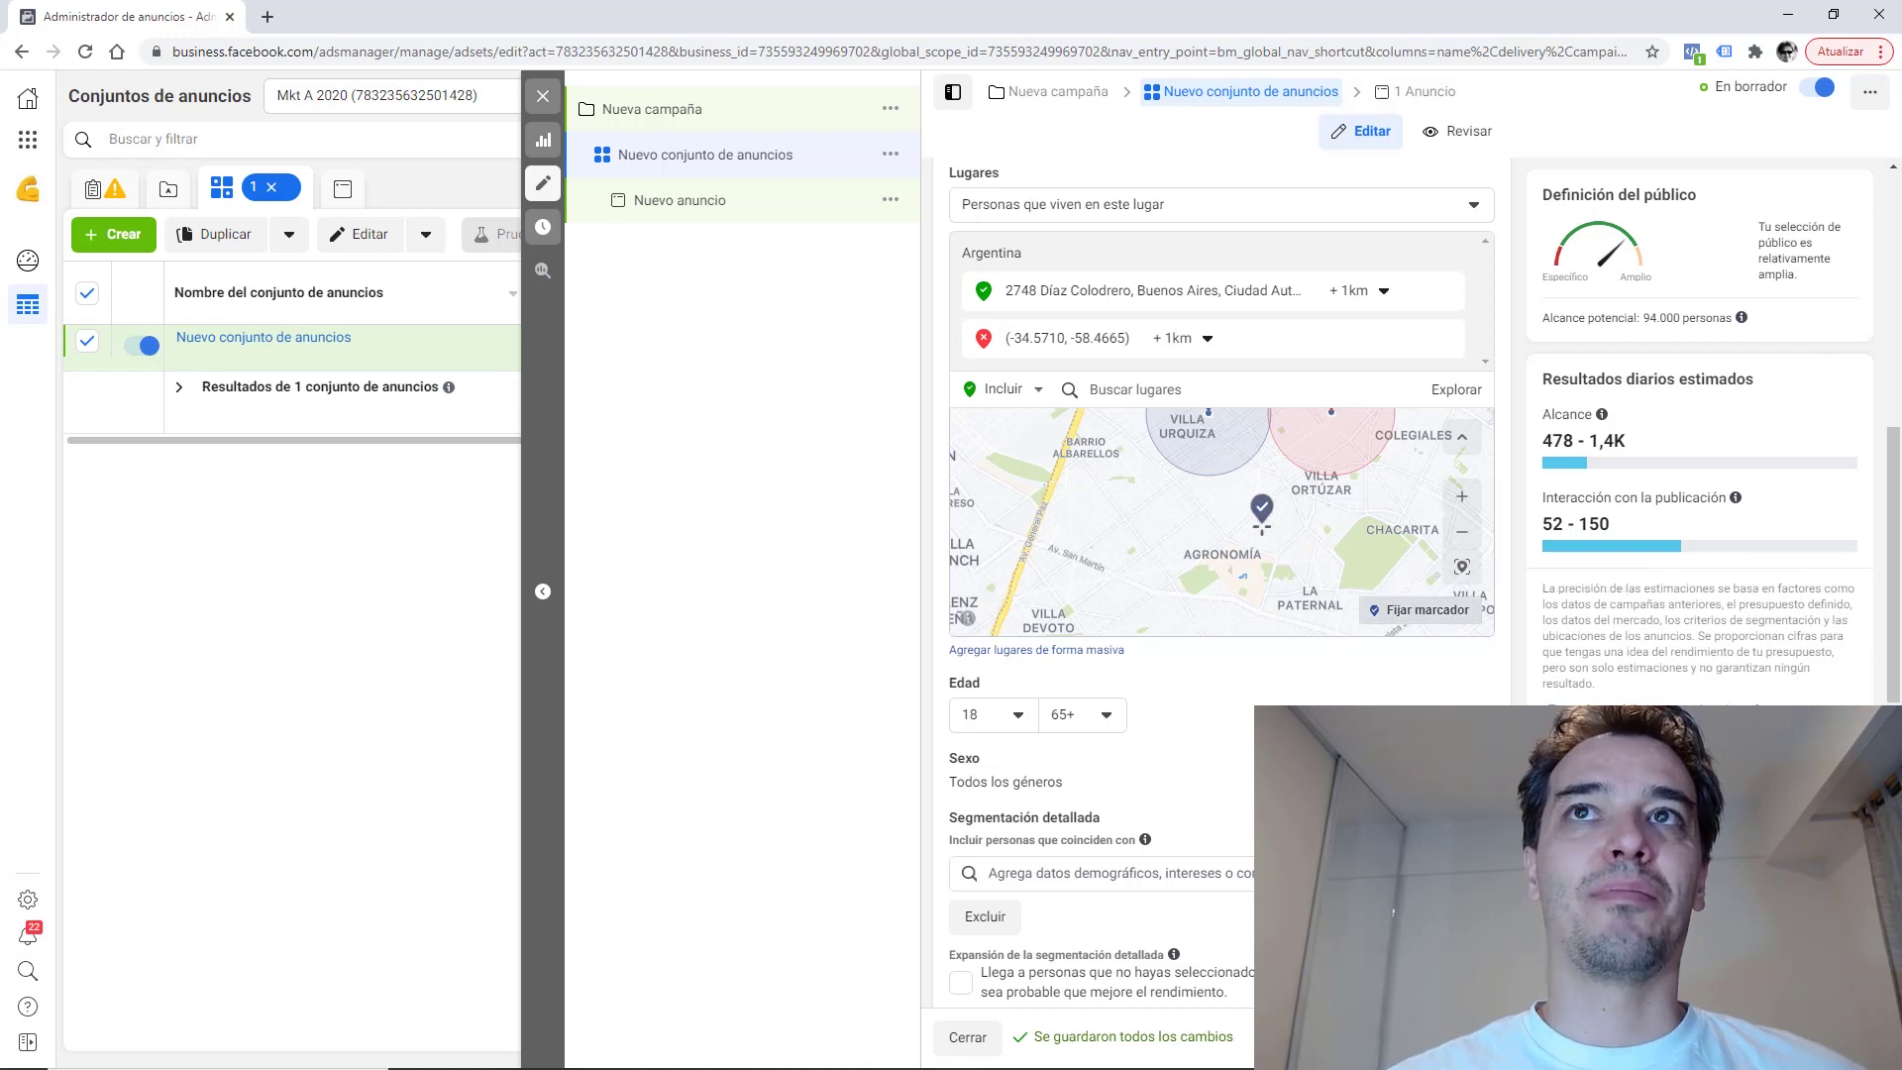
Drop an excluded pin near Agronomía with a 1 km radius.
{"action": "left_click", "coordinate": [1261, 525]}
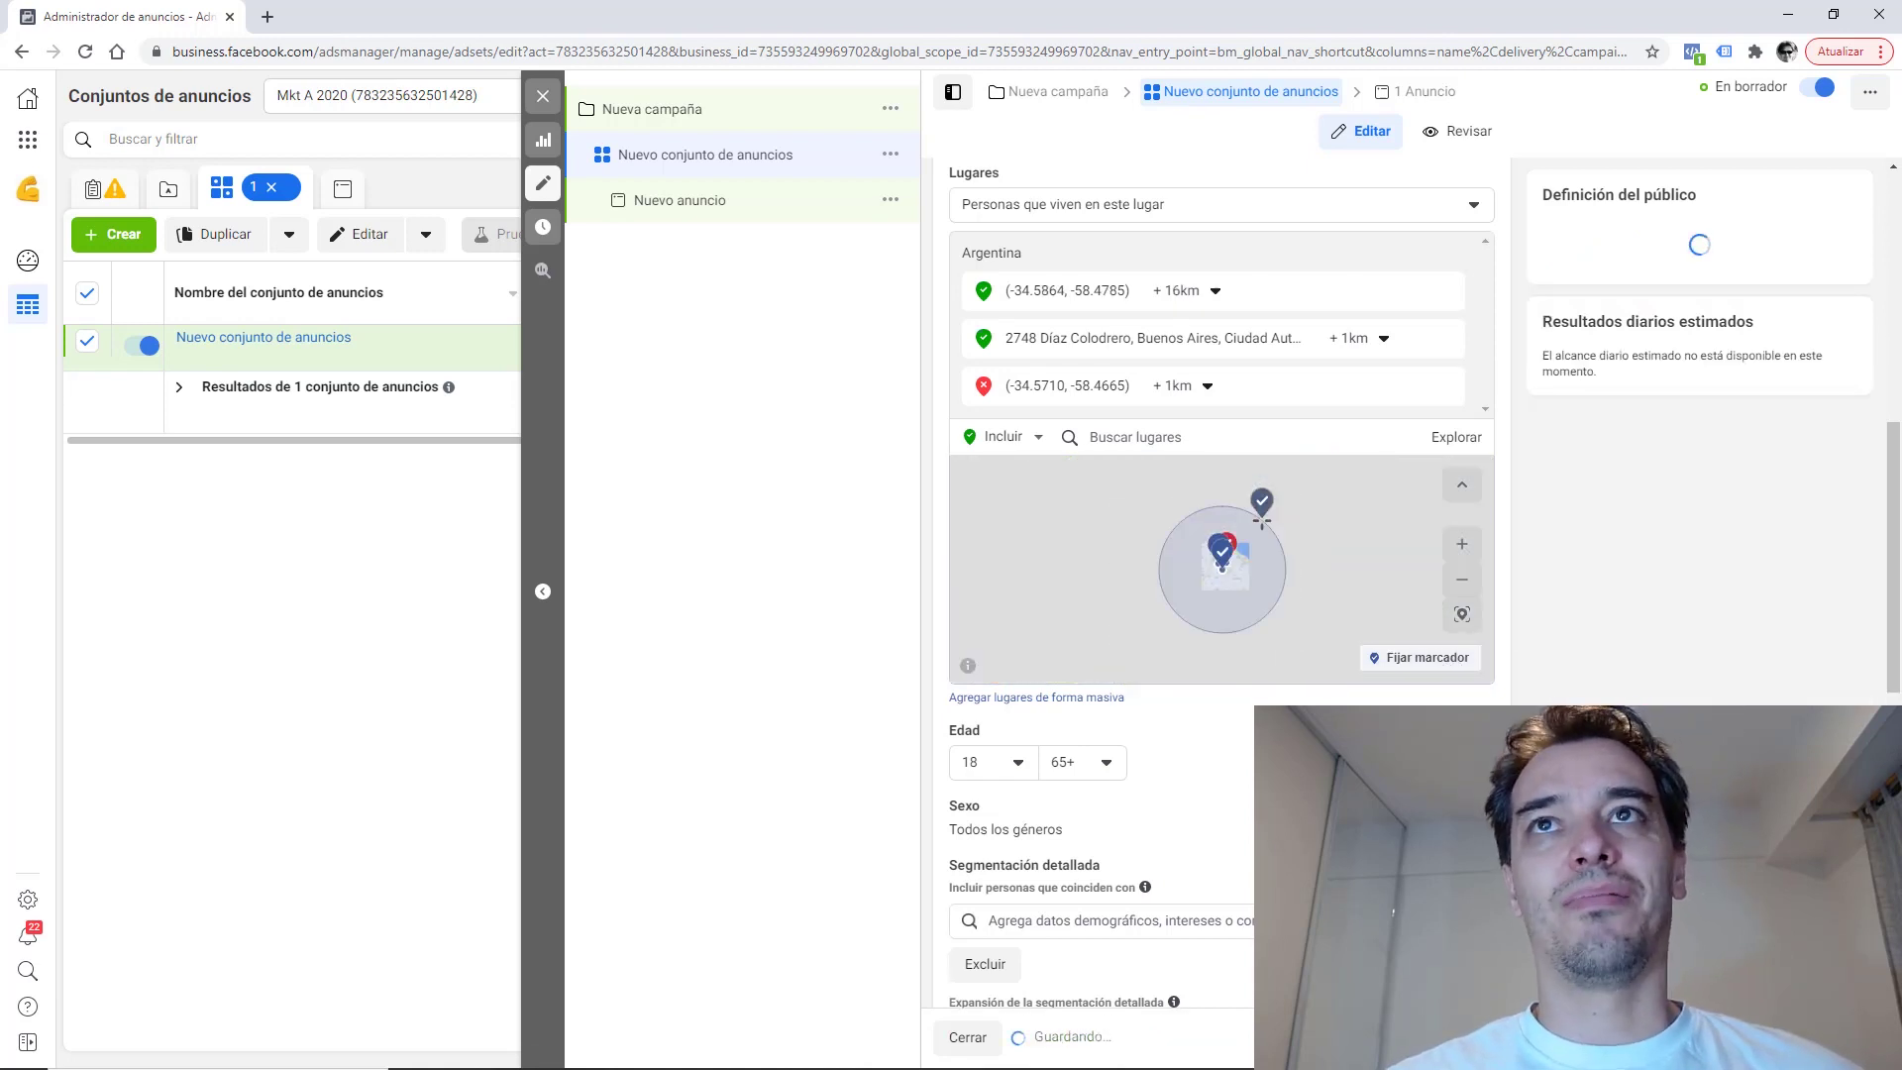
{"action": "left_click", "coordinate": [1210, 290]}
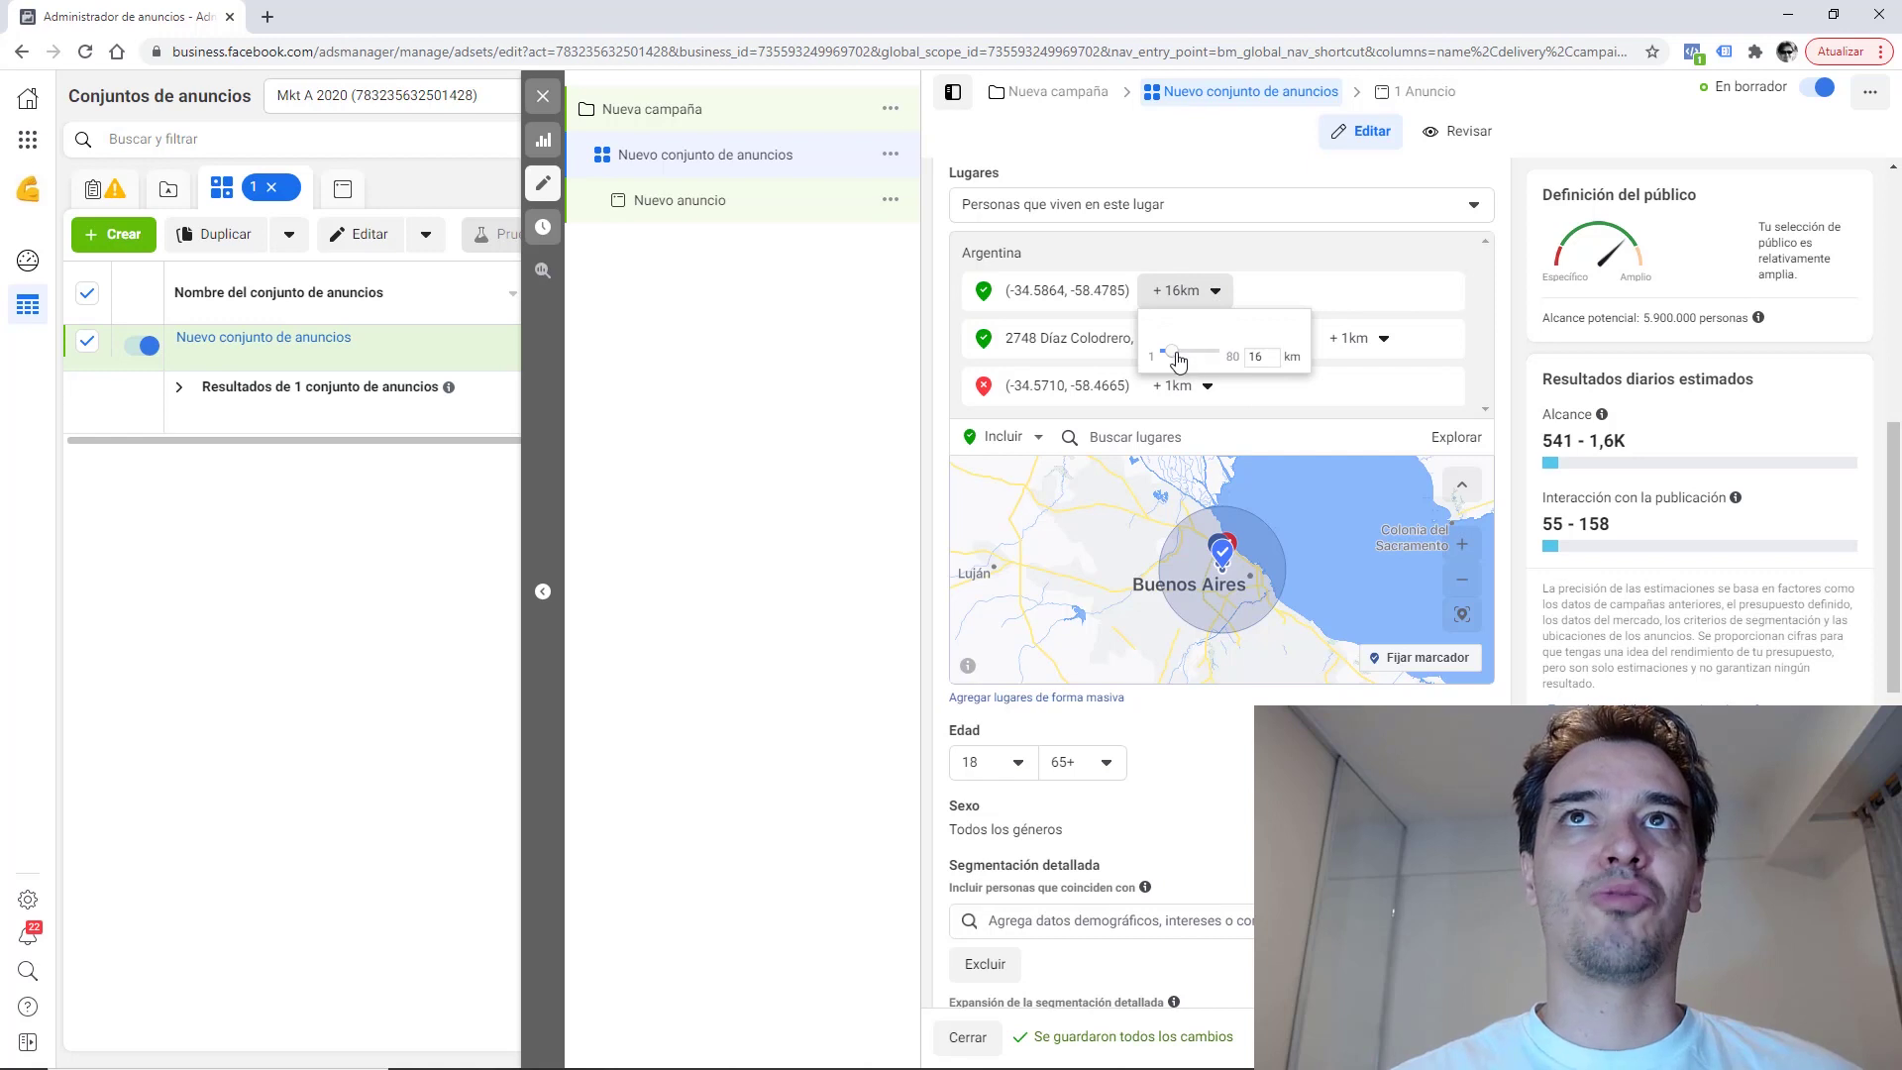
{"action": "left_click_drag", "start_coordinate": [1178, 359], "coordinate": [1107, 360]}
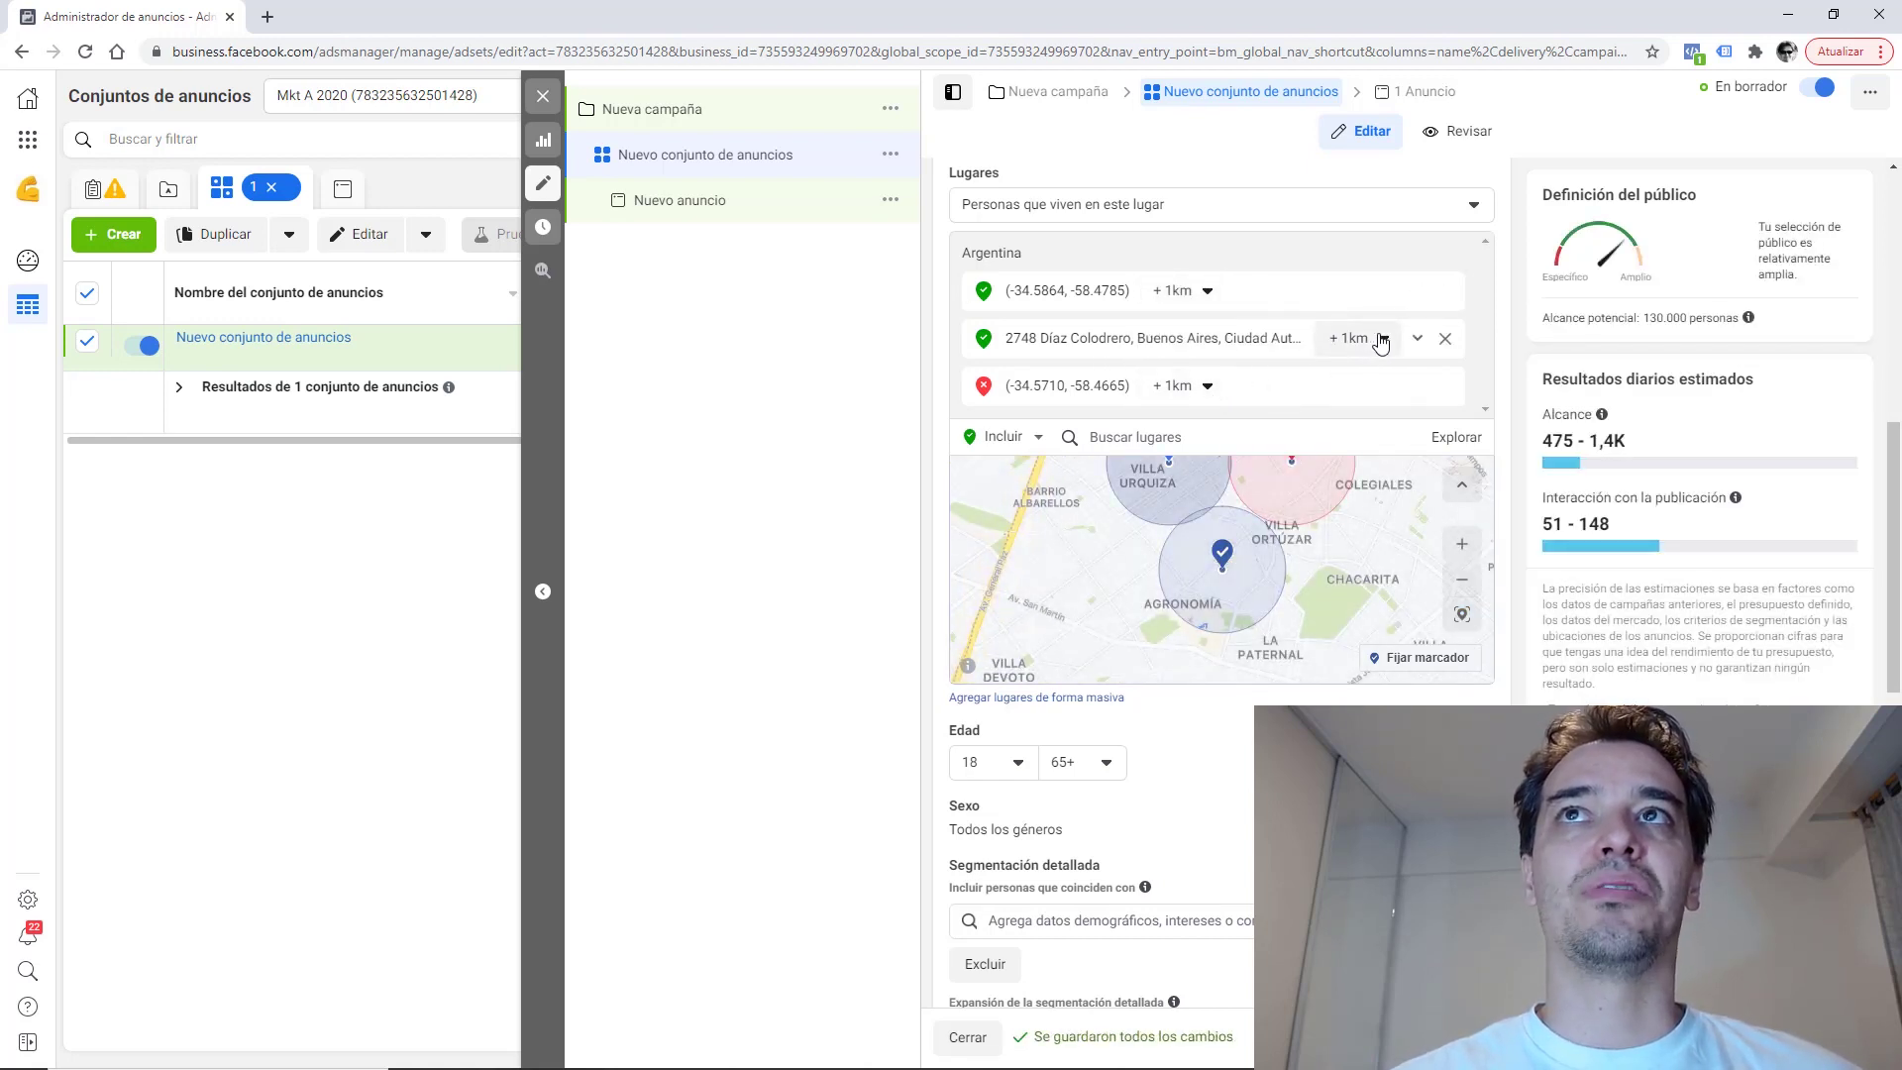
{"action": "left_click", "coordinate": [1418, 292]}
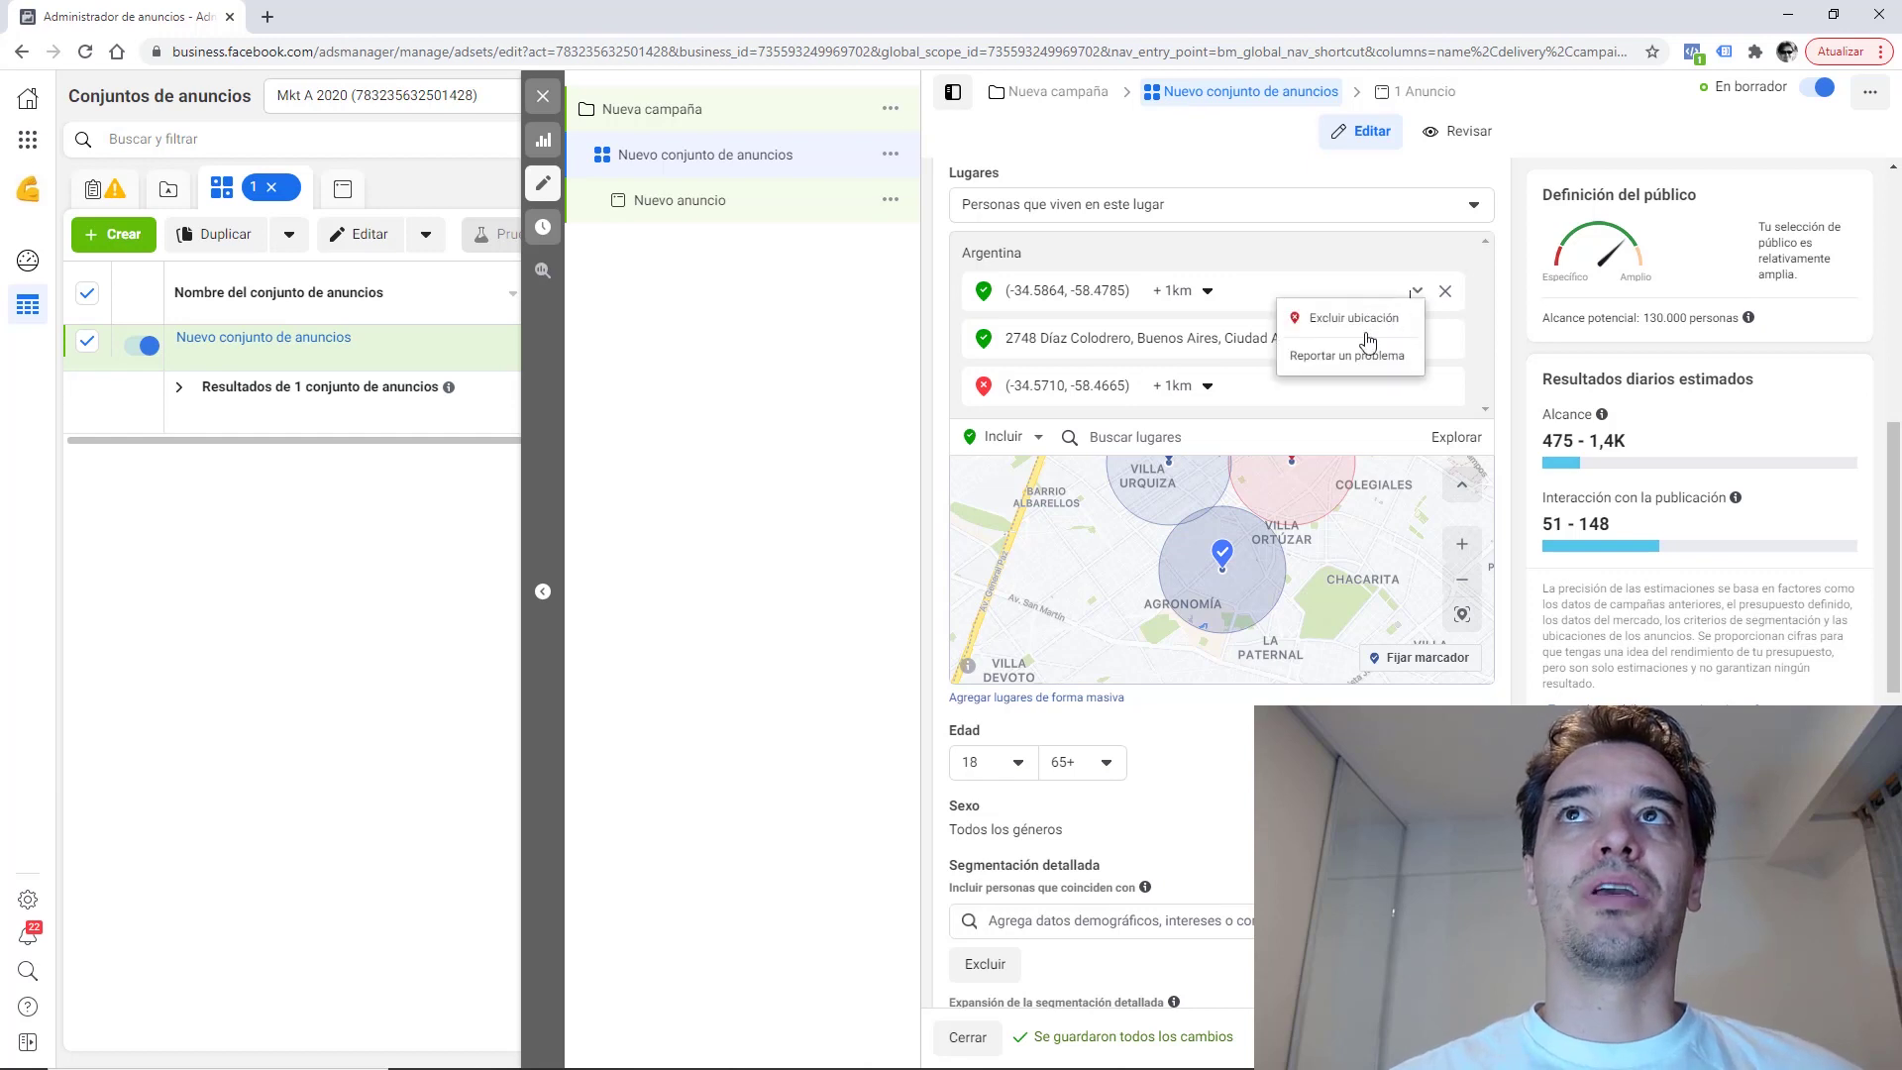
{"action": "left_click", "coordinate": [1355, 334]}
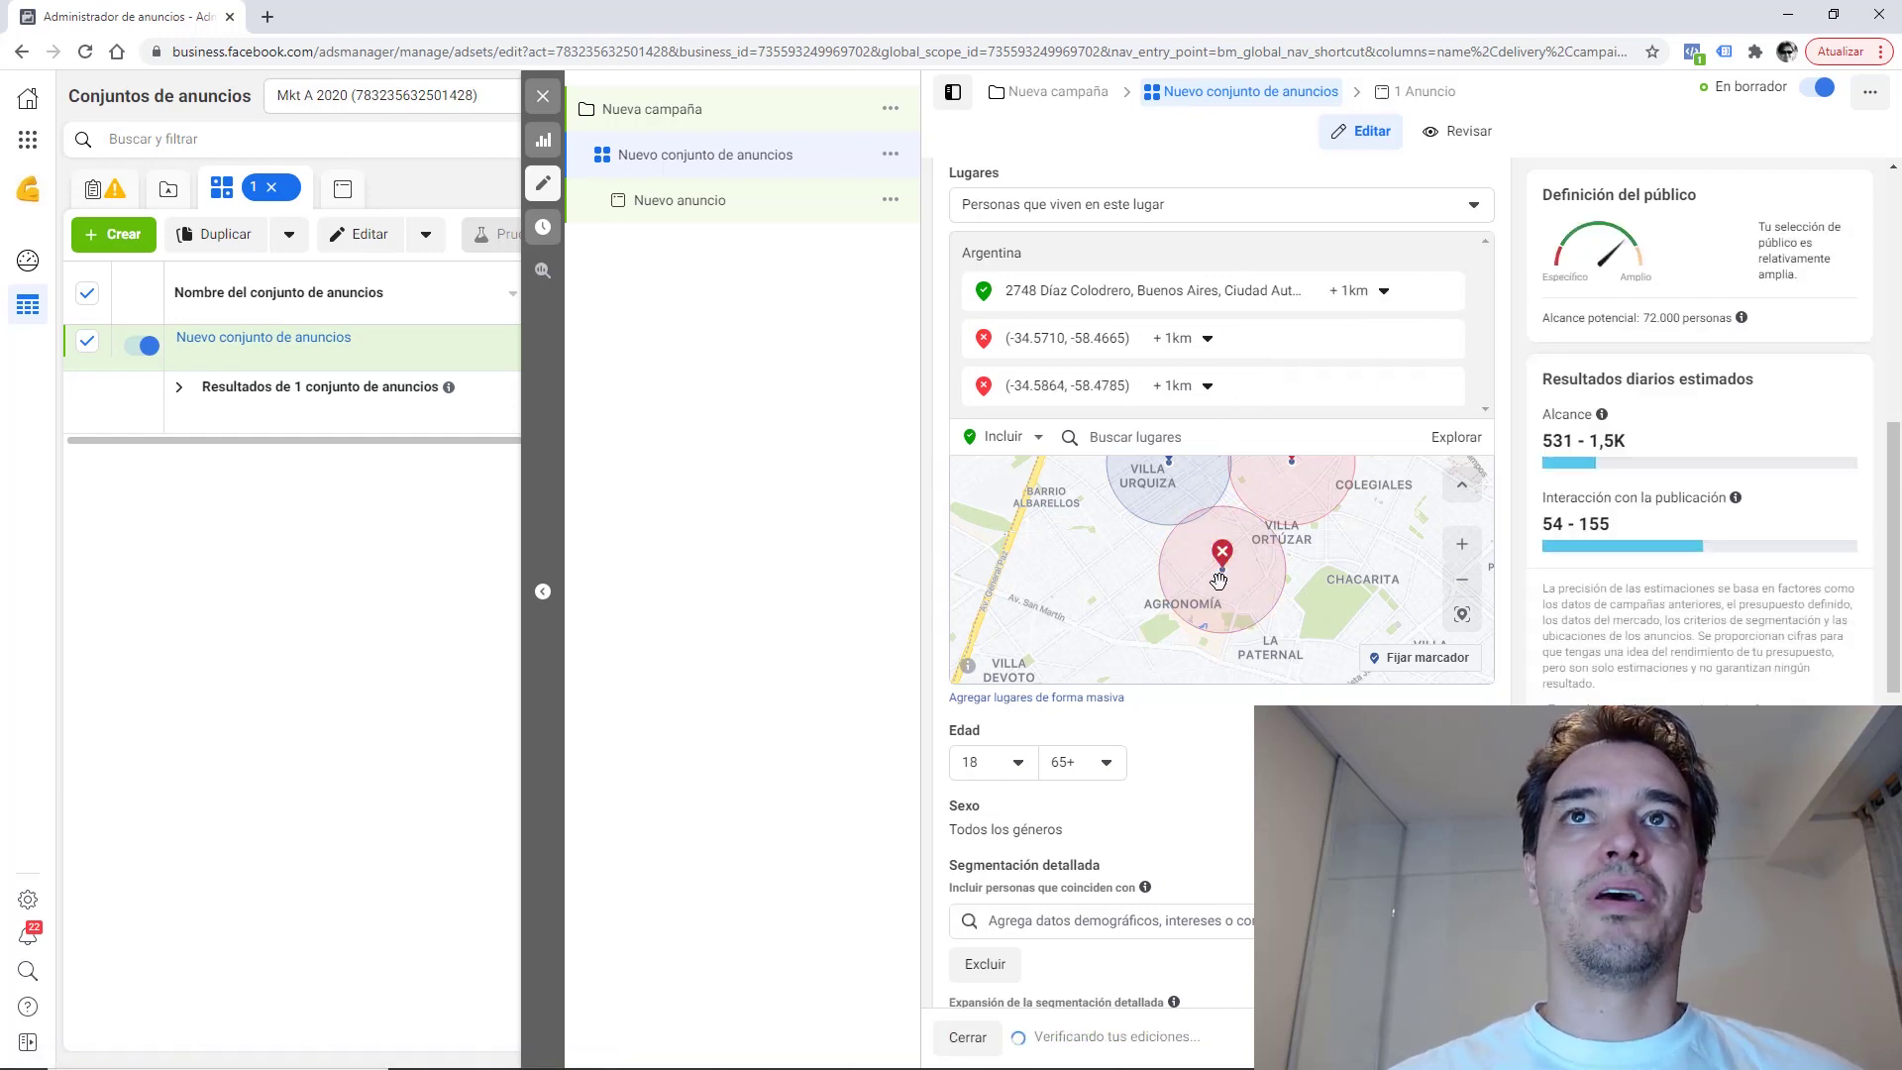
{"action": "left_click_drag", "start_coordinate": [1223, 502], "coordinate": [1419, 534]}
Add a second excluded 1 km pin west of the included address, toward General San Martín.
{"action": "left_click", "coordinate": [1395, 669]}
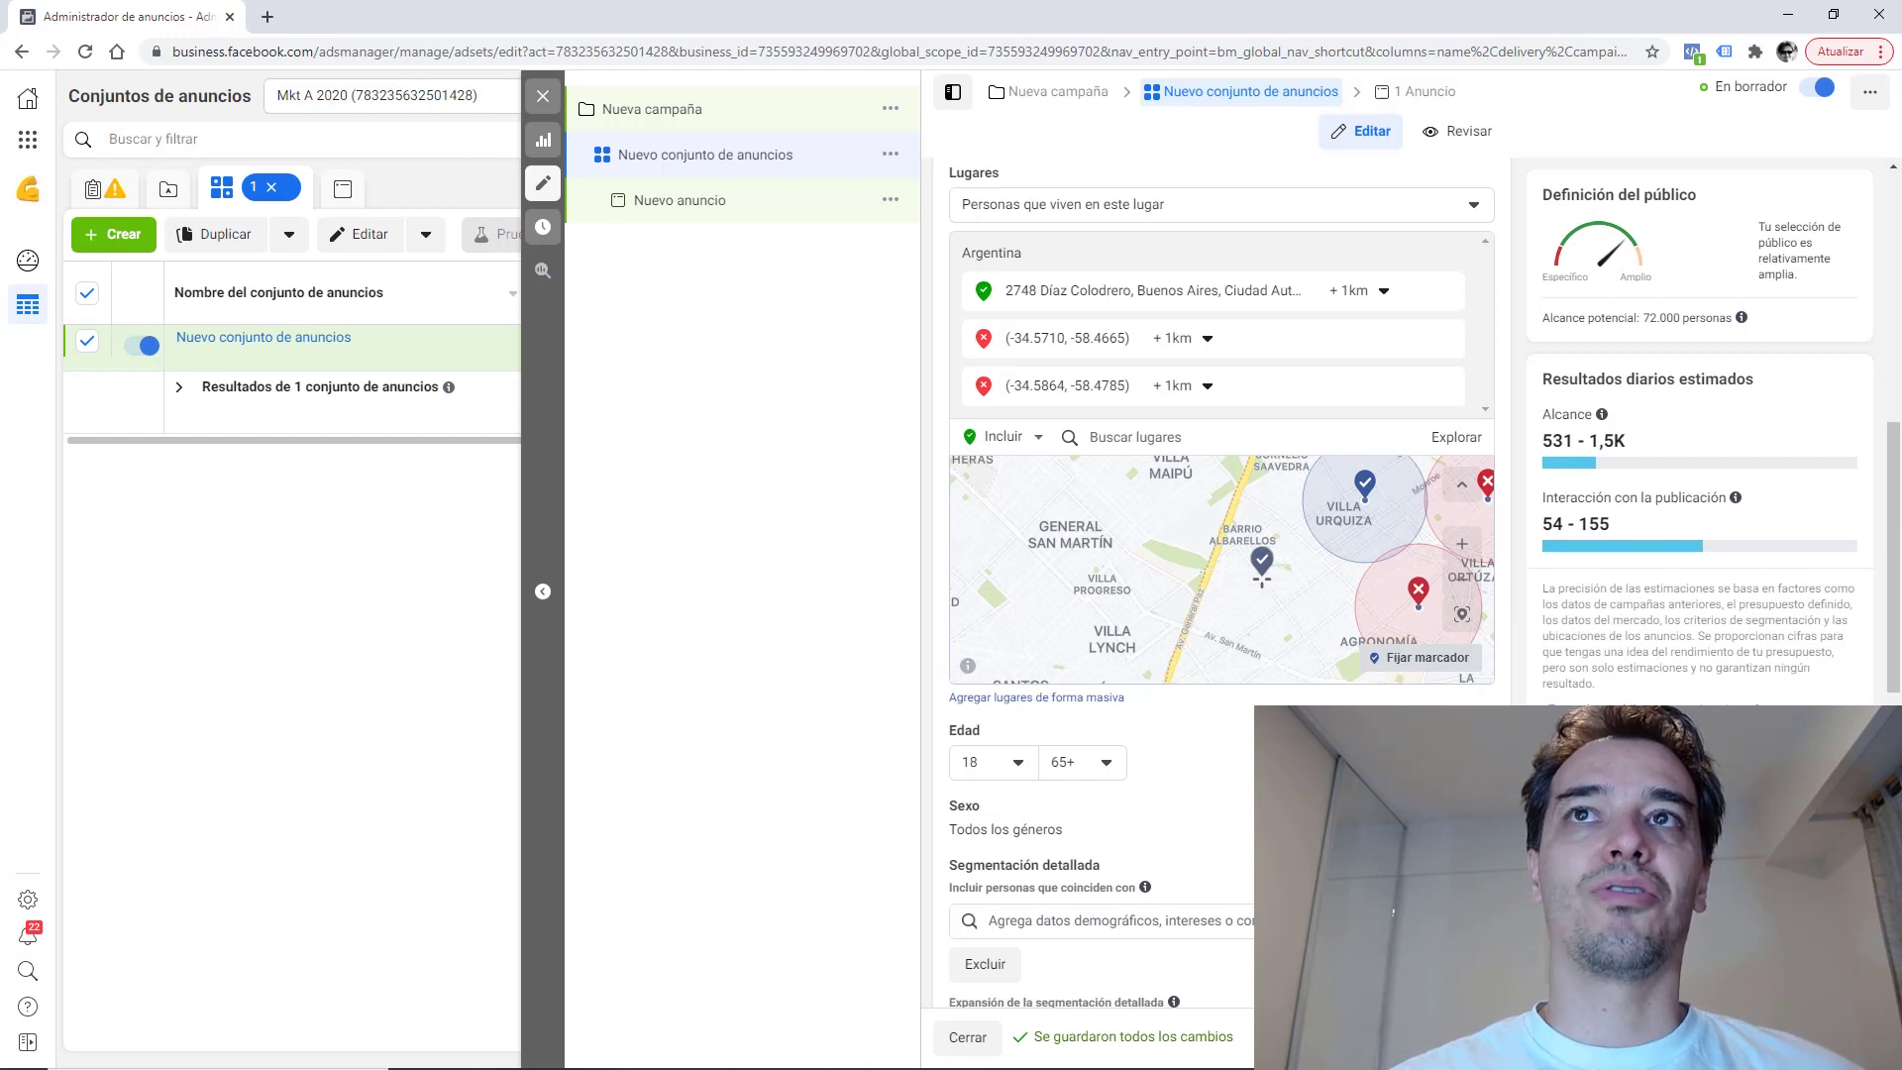
{"action": "left_click", "coordinate": [1266, 575]}
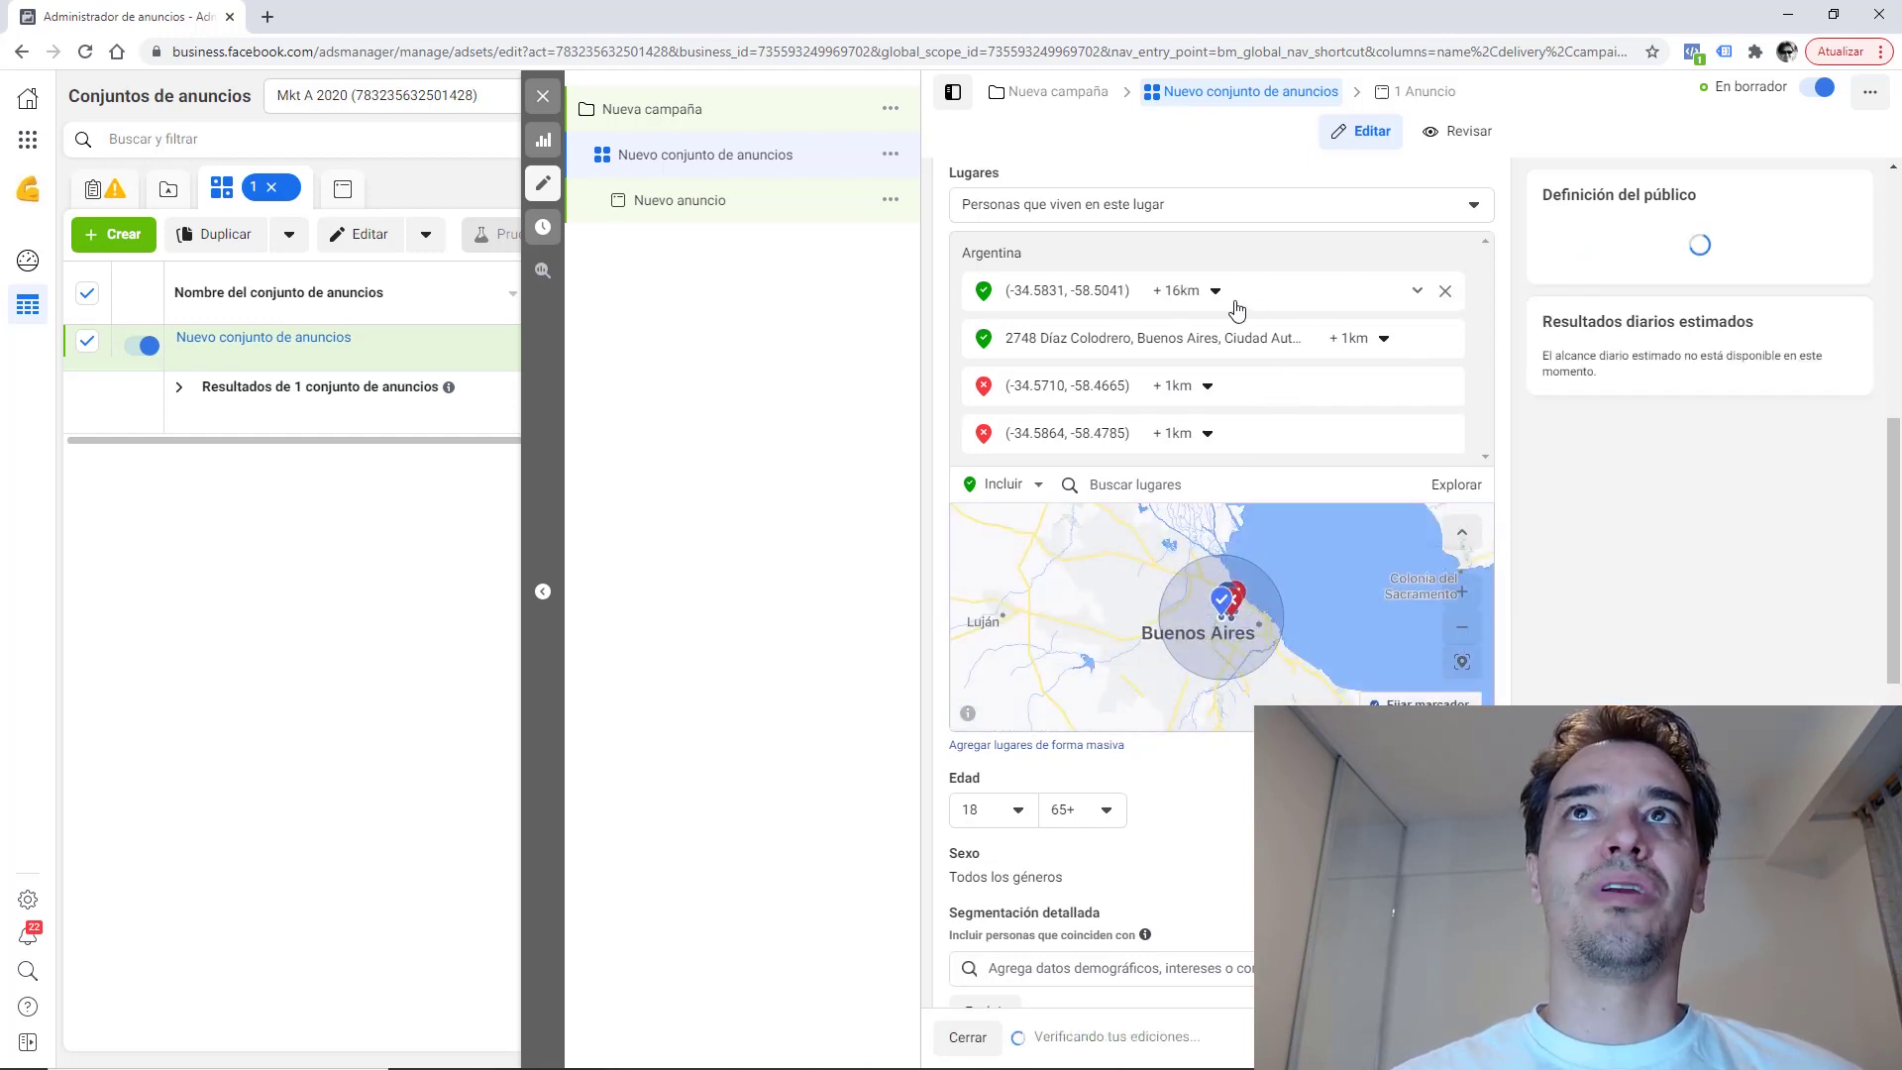
{"action": "left_click", "coordinate": [1418, 295]}
{"action": "left_click", "coordinate": [1347, 310]}
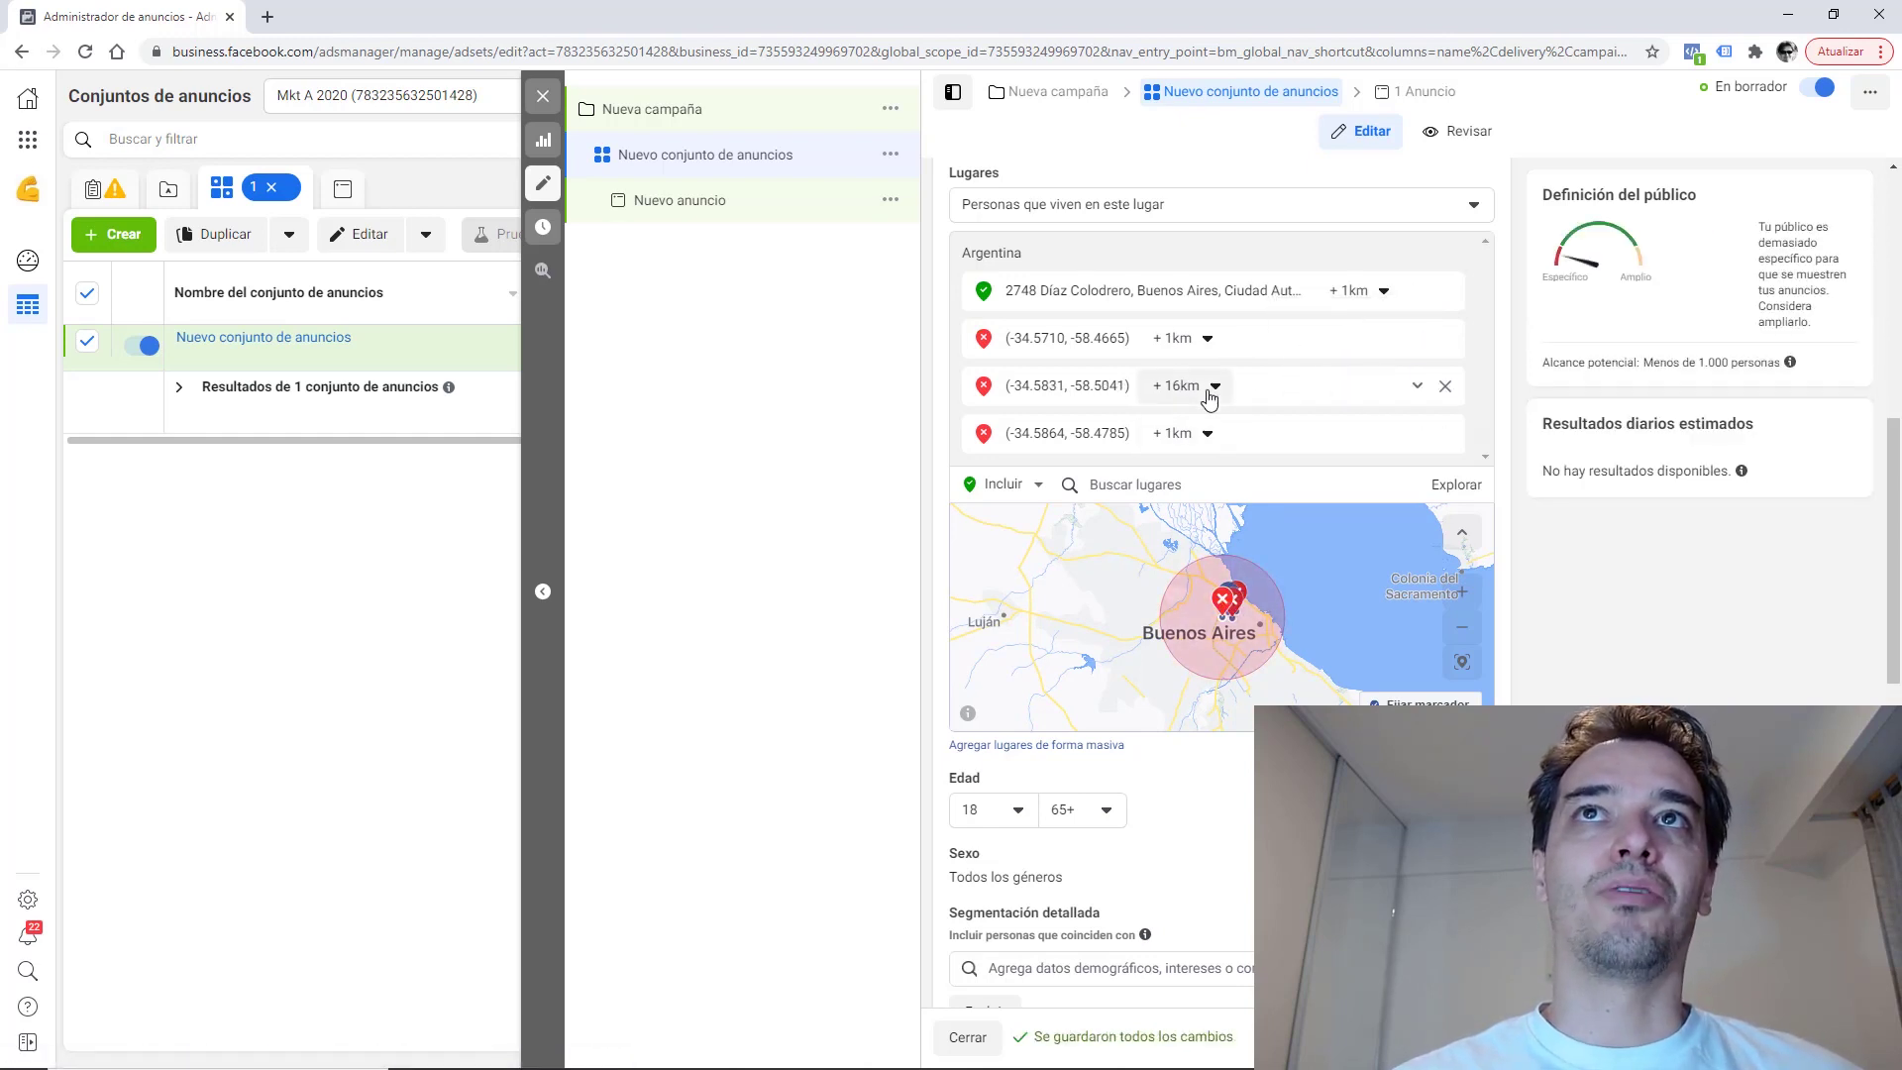
{"action": "left_click", "coordinate": [1211, 397]}
{"action": "left_click_drag", "start_coordinate": [1172, 451], "coordinate": [1105, 454]}
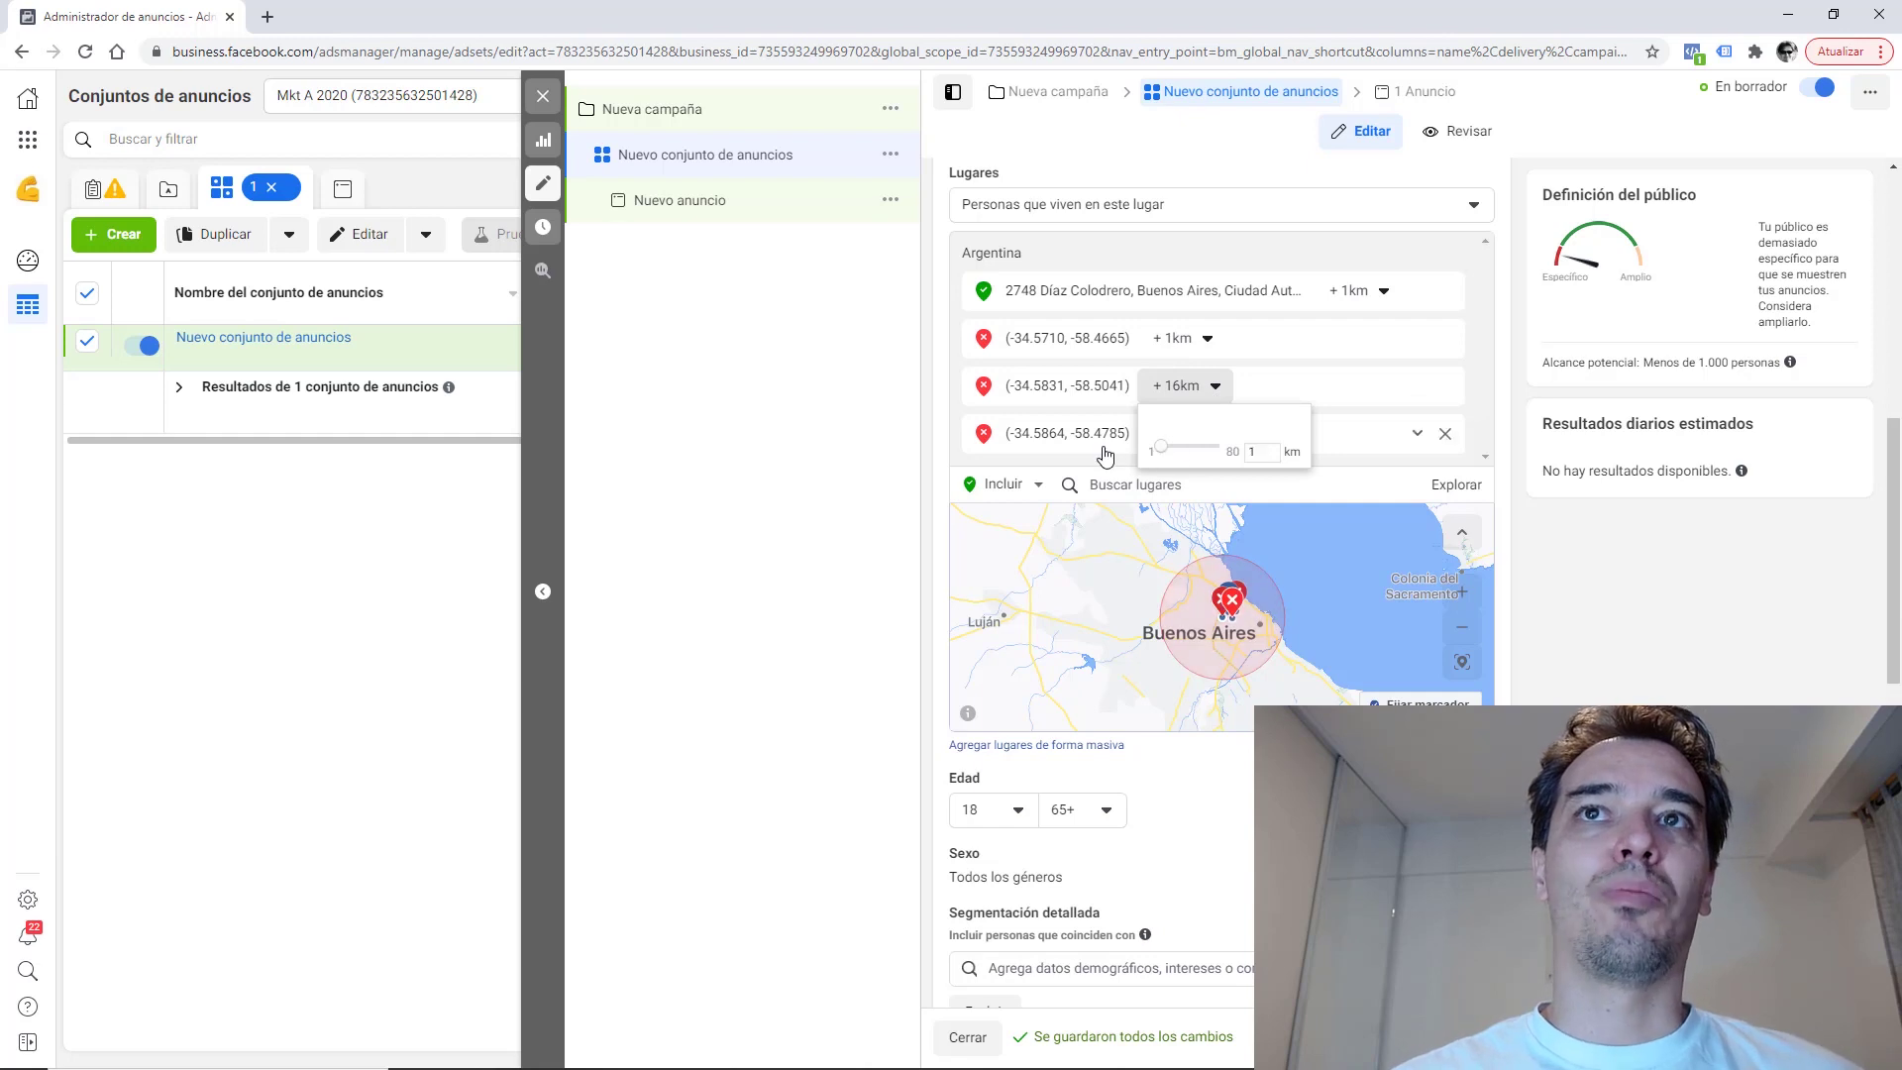
{"action": "left_click", "coordinate": [1106, 454]}
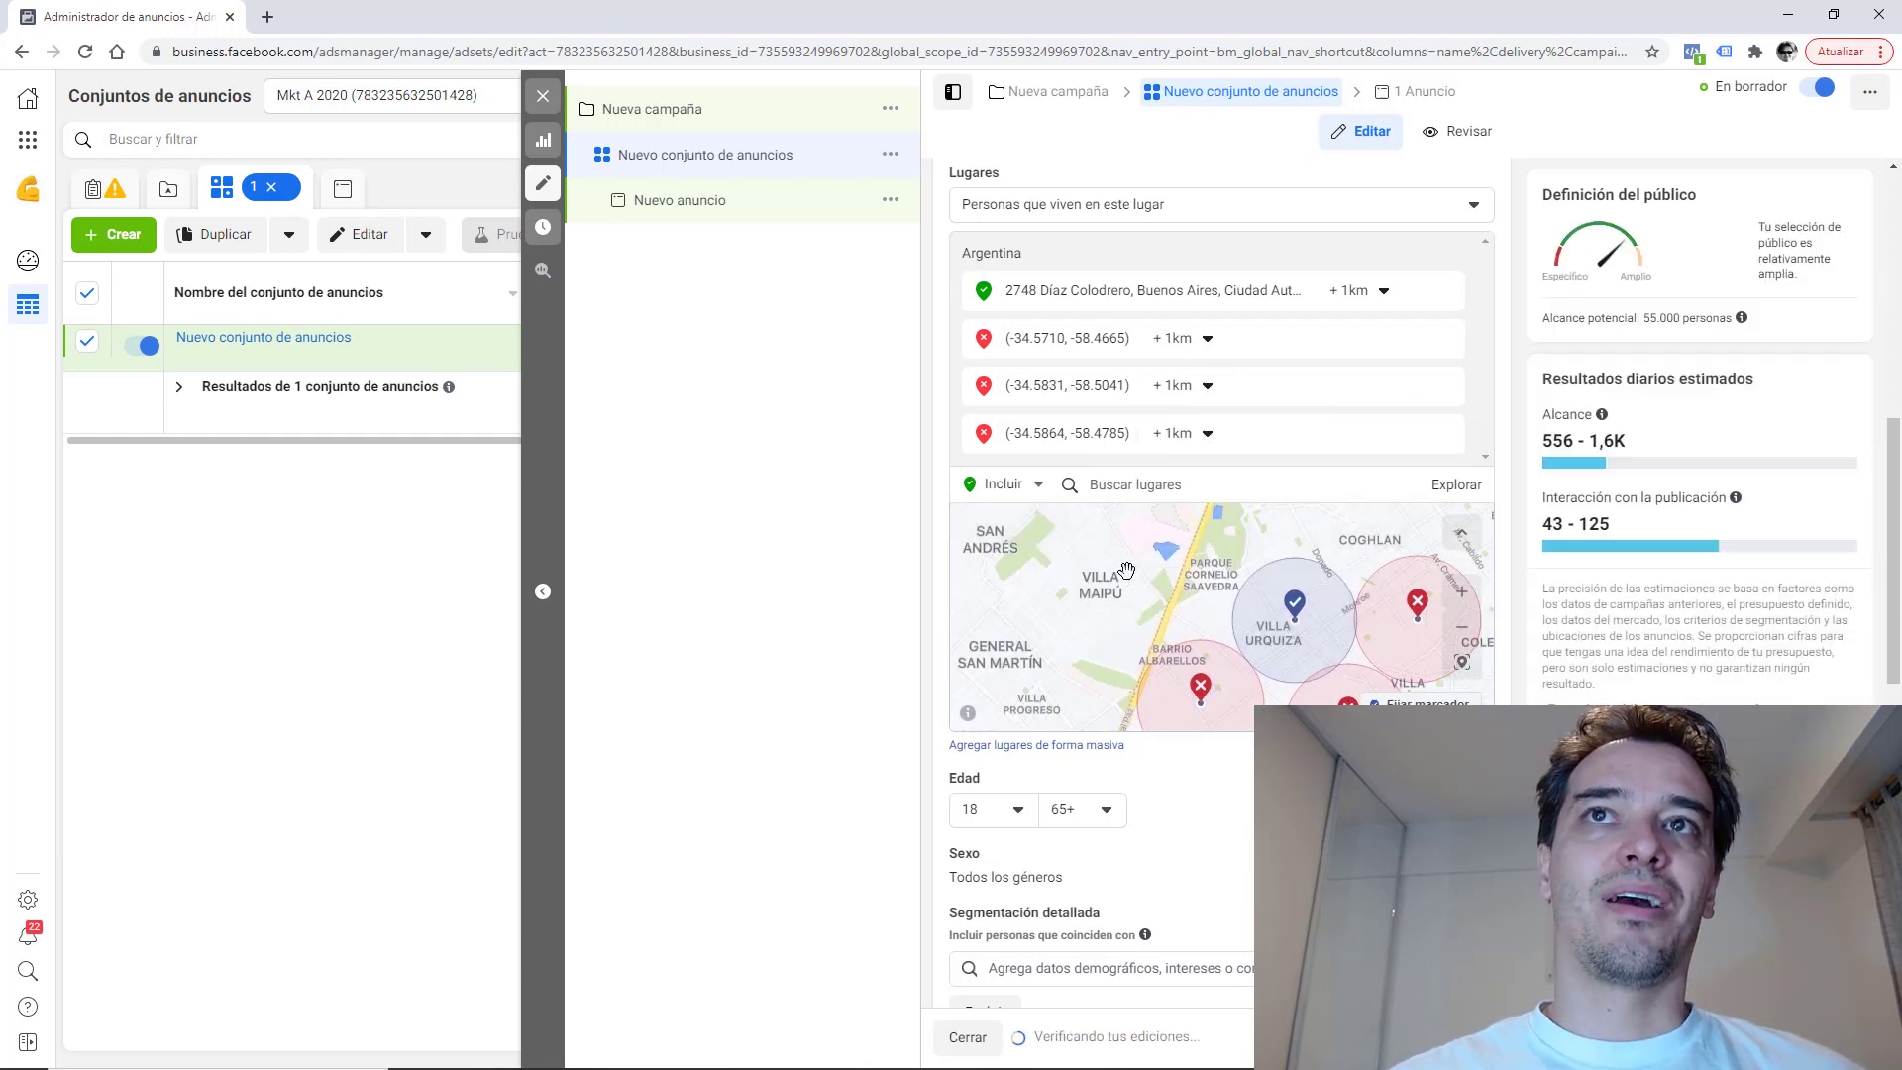
{"action": "left_click_drag", "start_coordinate": [1311, 628], "coordinate": [1247, 608]}
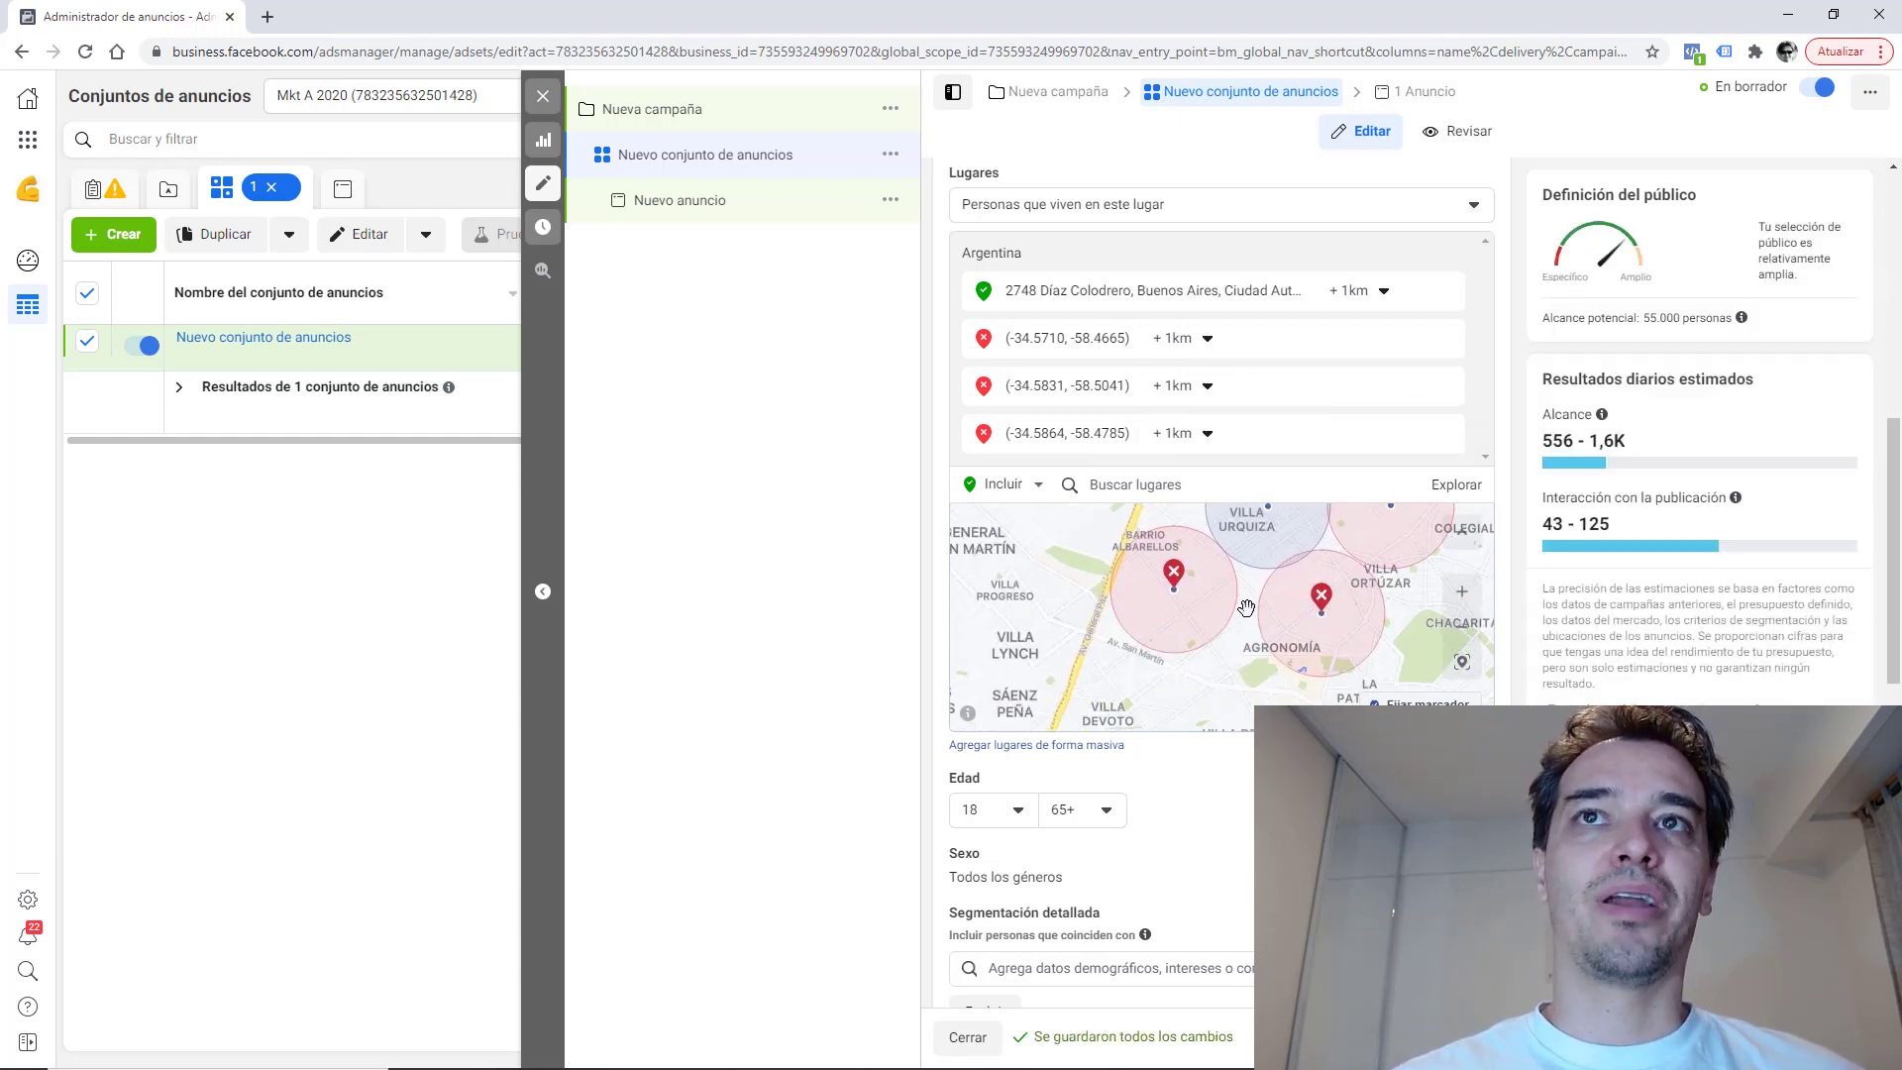
Add a third excluded 1 km pin filling the gap between the excluded circles.
{"action": "left_click", "coordinate": [1422, 702]}
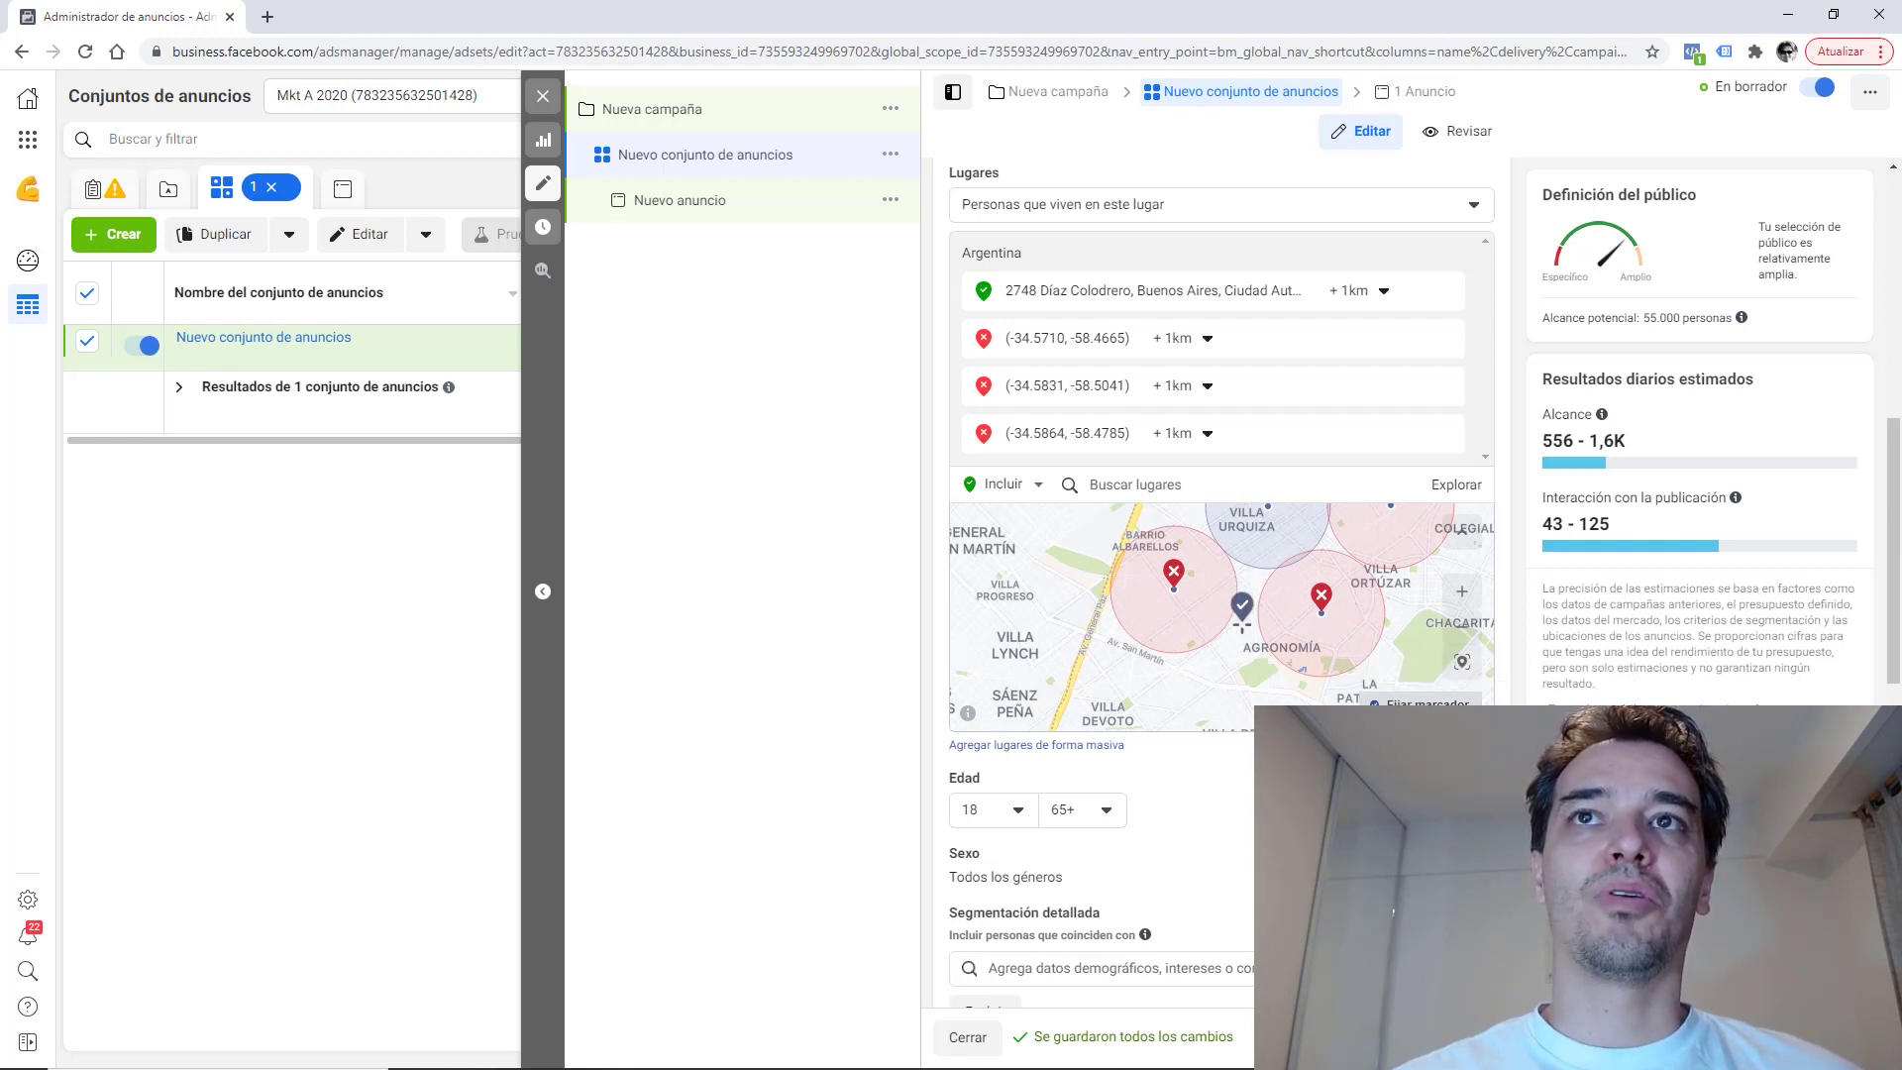
{"action": "left_click", "coordinate": [1241, 622]}
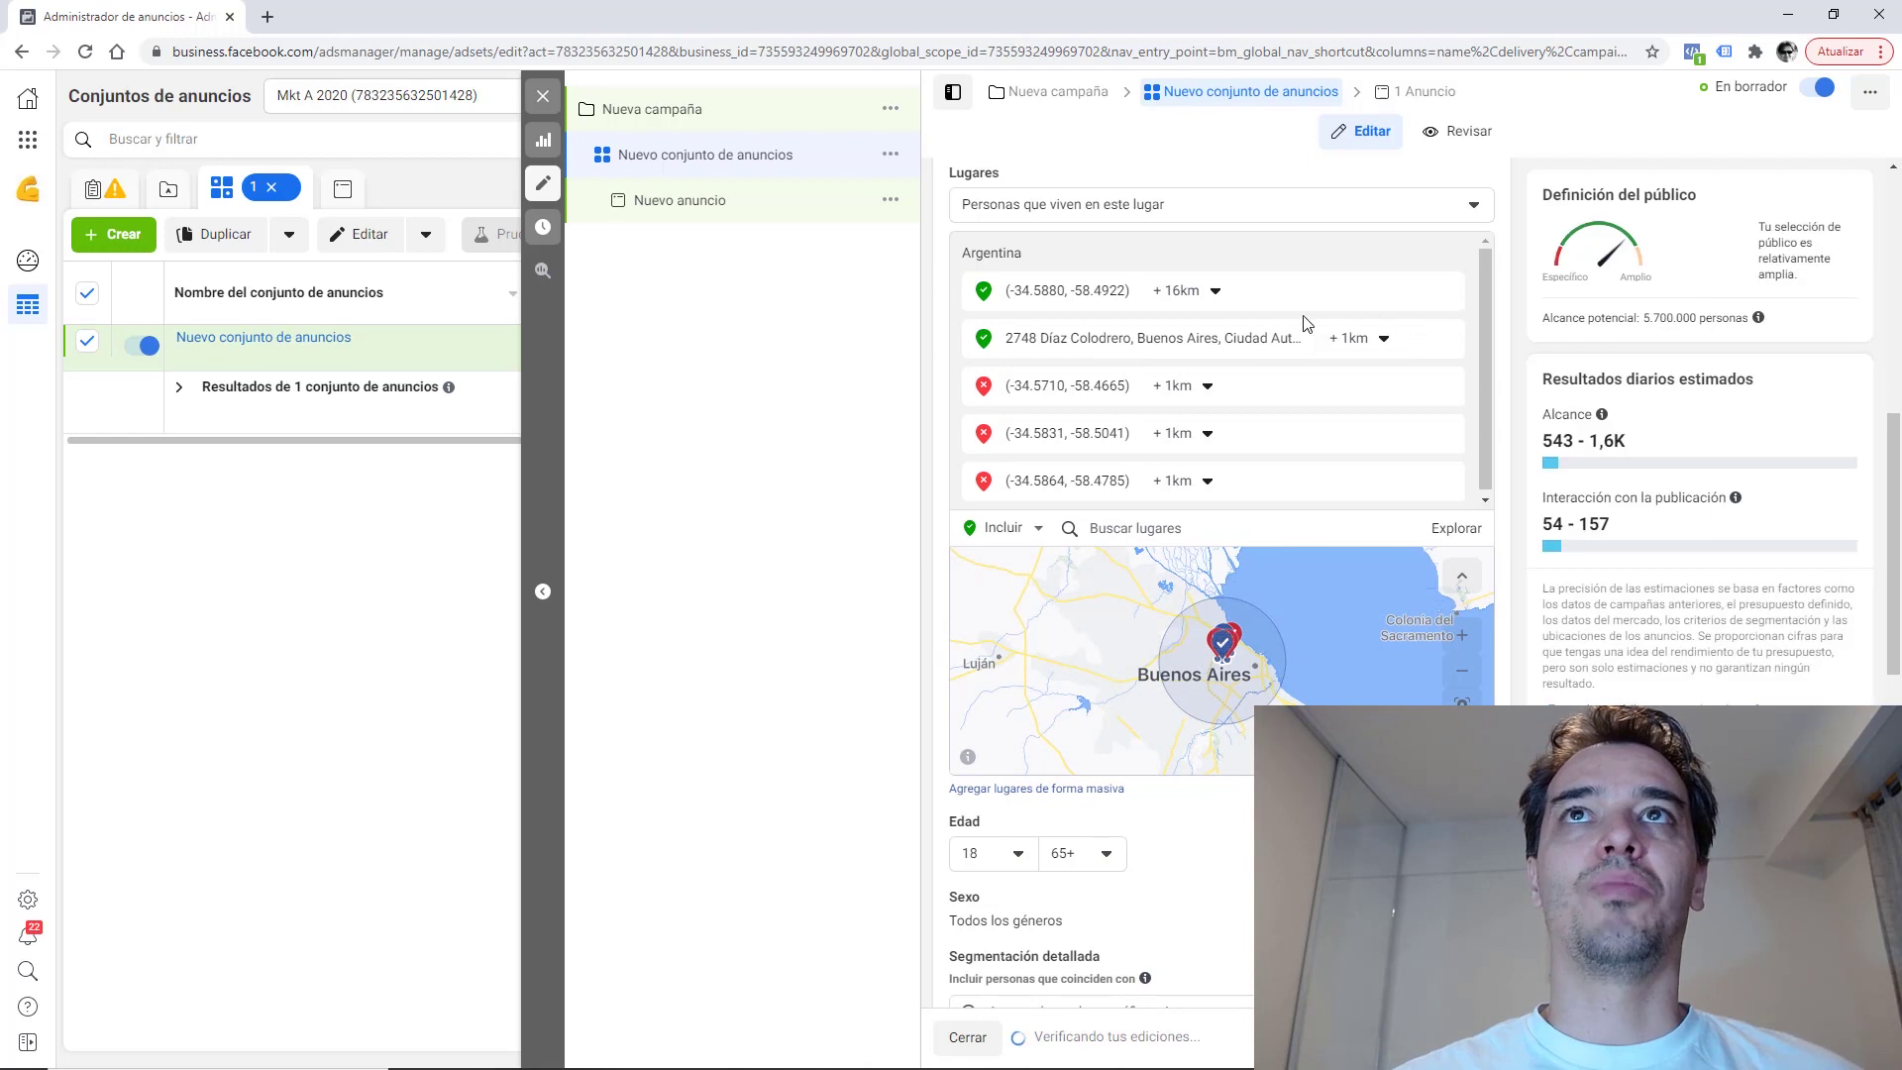
{"action": "left_click", "coordinate": [1415, 294]}
{"action": "left_click", "coordinate": [1358, 315]}
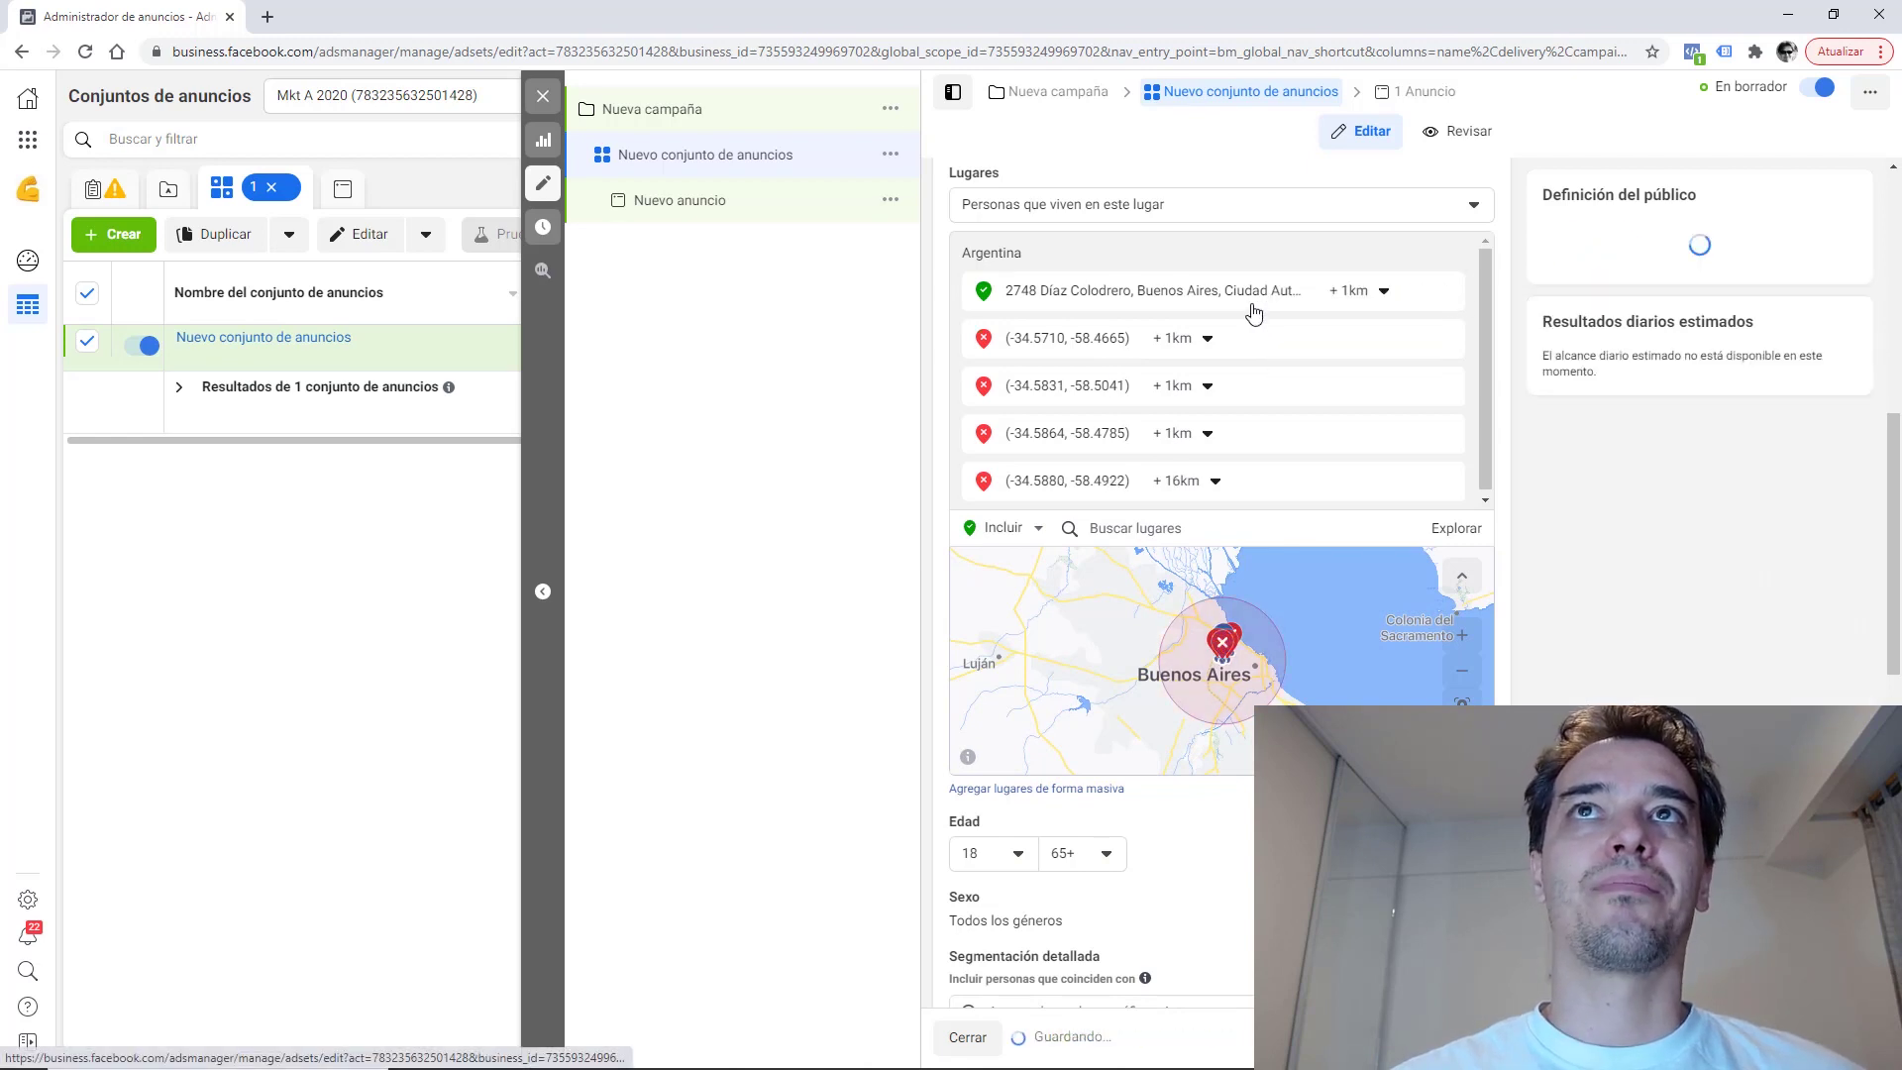
{"action": "left_click", "coordinate": [1384, 295]}
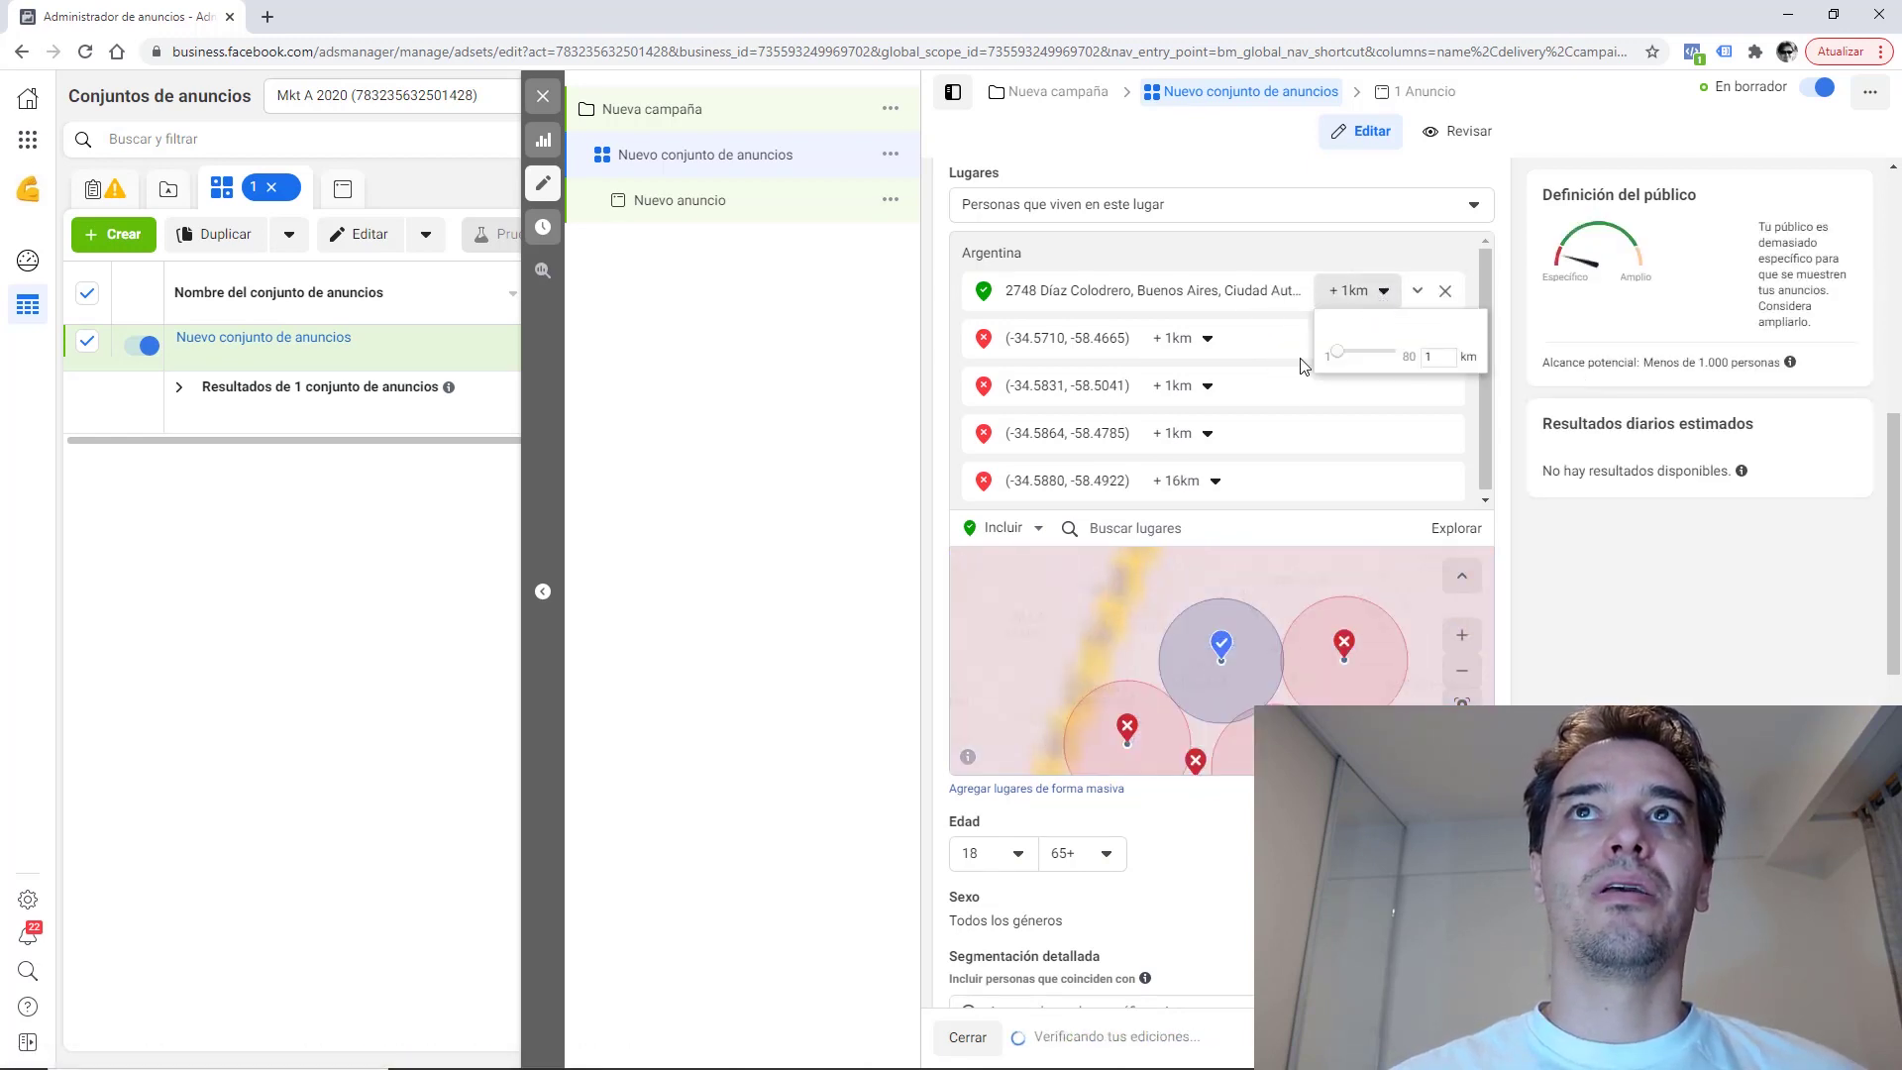
{"action": "left_click", "coordinate": [1213, 481]}
{"action": "left_click_drag", "start_coordinate": [1179, 550], "coordinate": [1159, 545]}
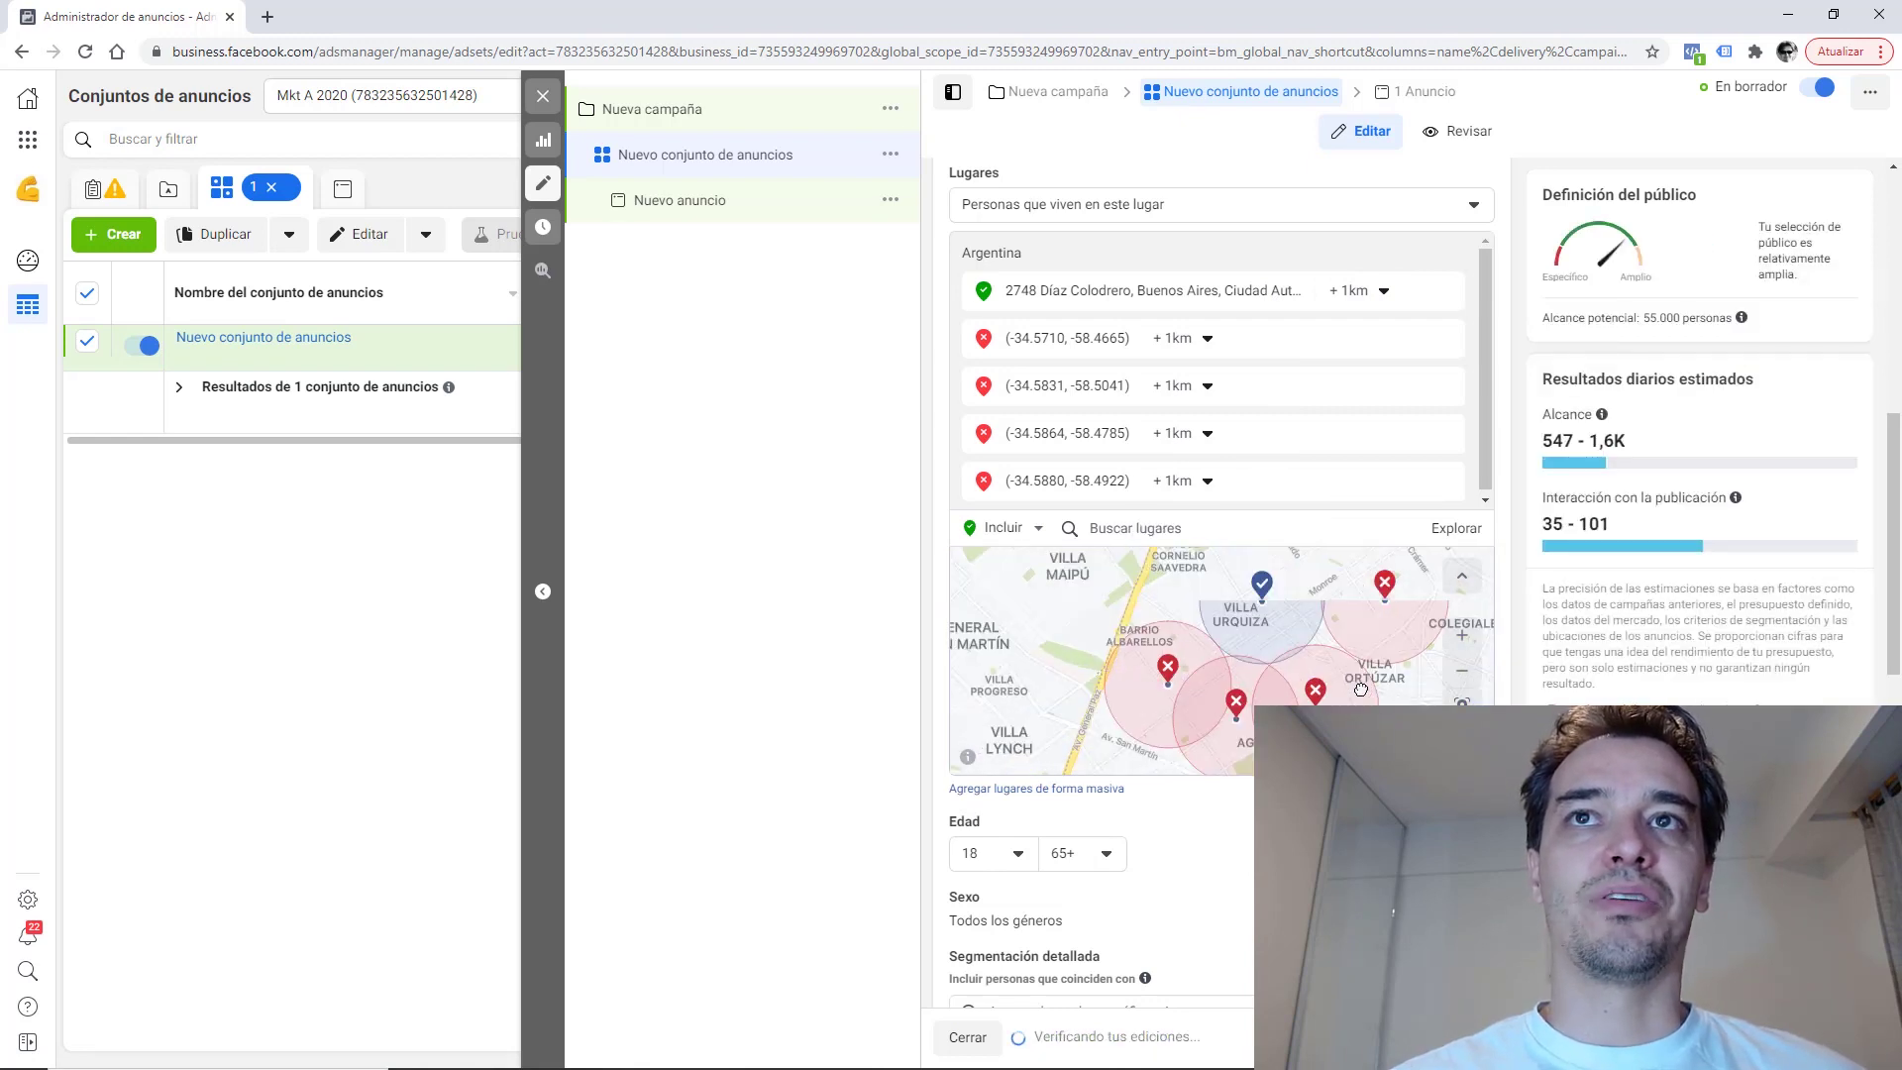
{"action": "left_click_drag", "start_coordinate": [1285, 639], "coordinate": [1302, 694]}
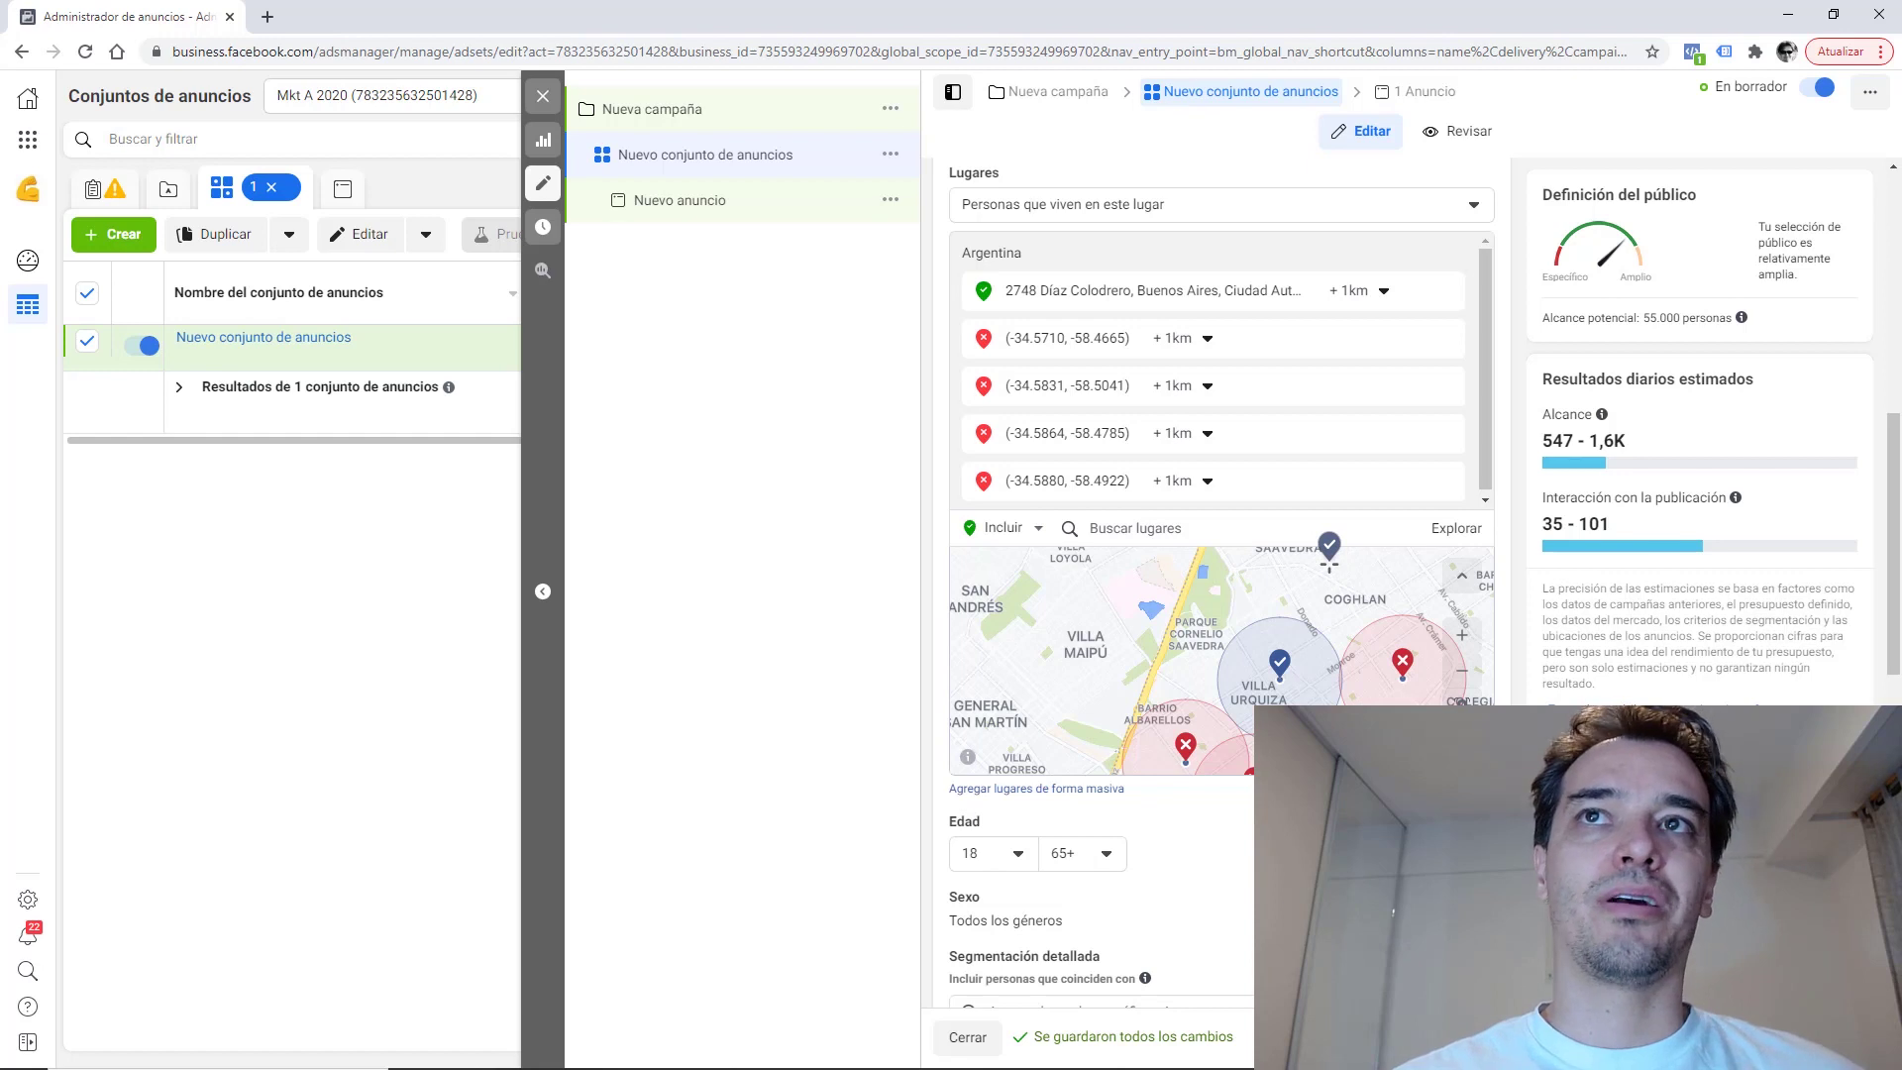
Drop a pin near Saavedra at (-34.5546, -58.4792), exclude it, and set a 1 km radius.
{"action": "left_click", "coordinate": [1329, 560]}
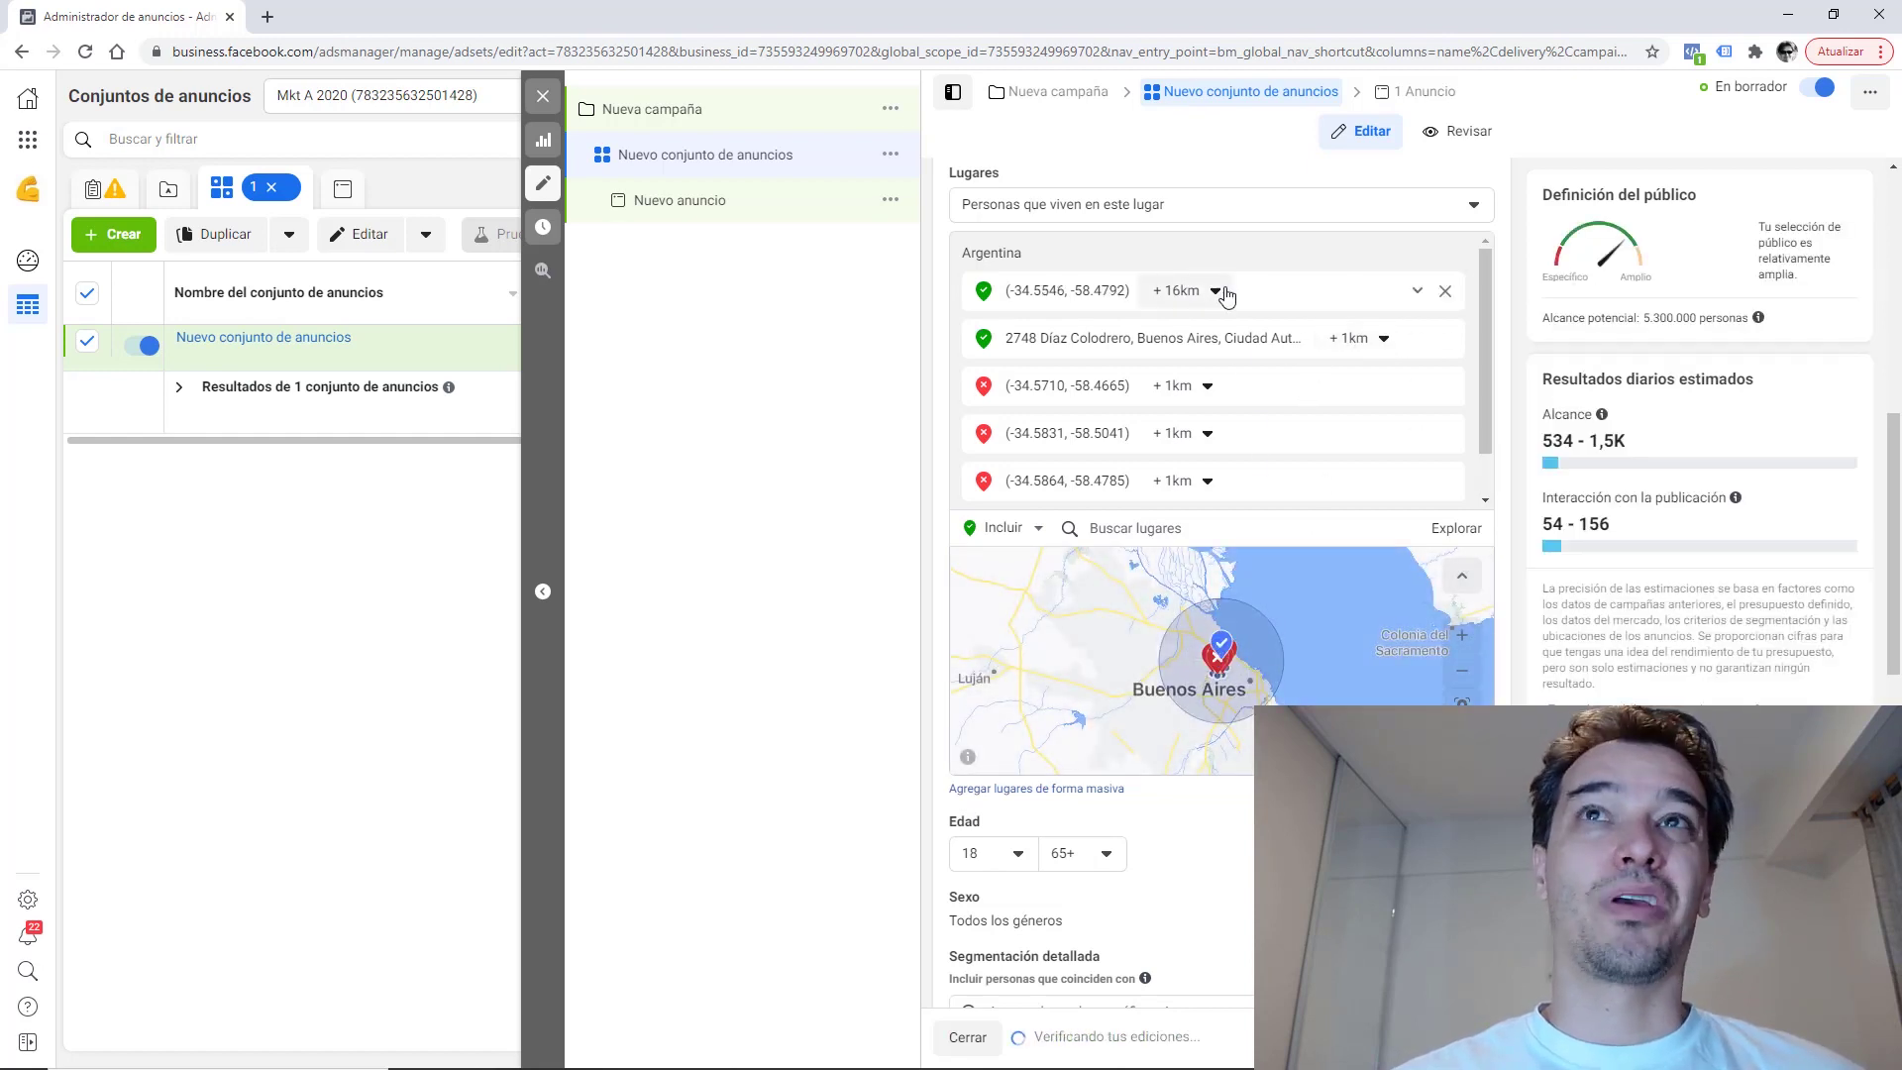
{"action": "left_click", "coordinate": [1417, 295]}
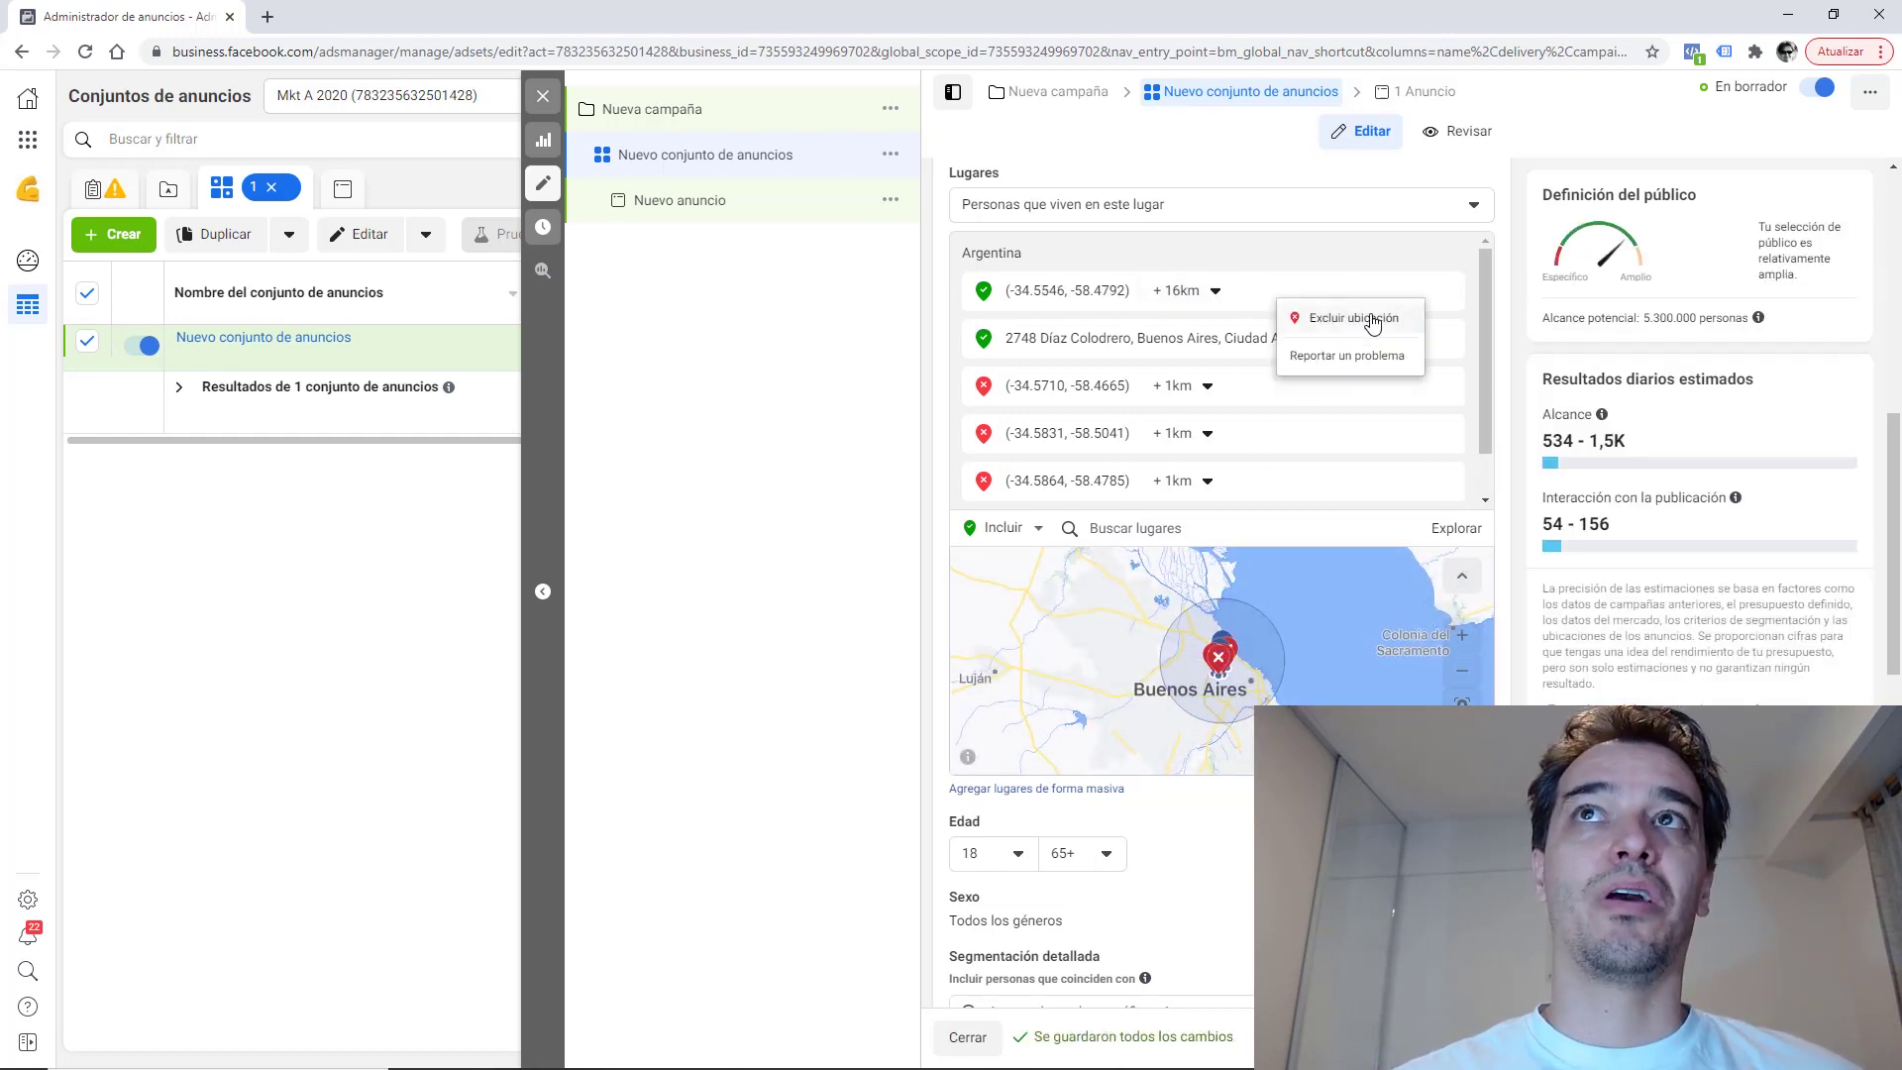
{"action": "left_click", "coordinate": [1349, 315]}
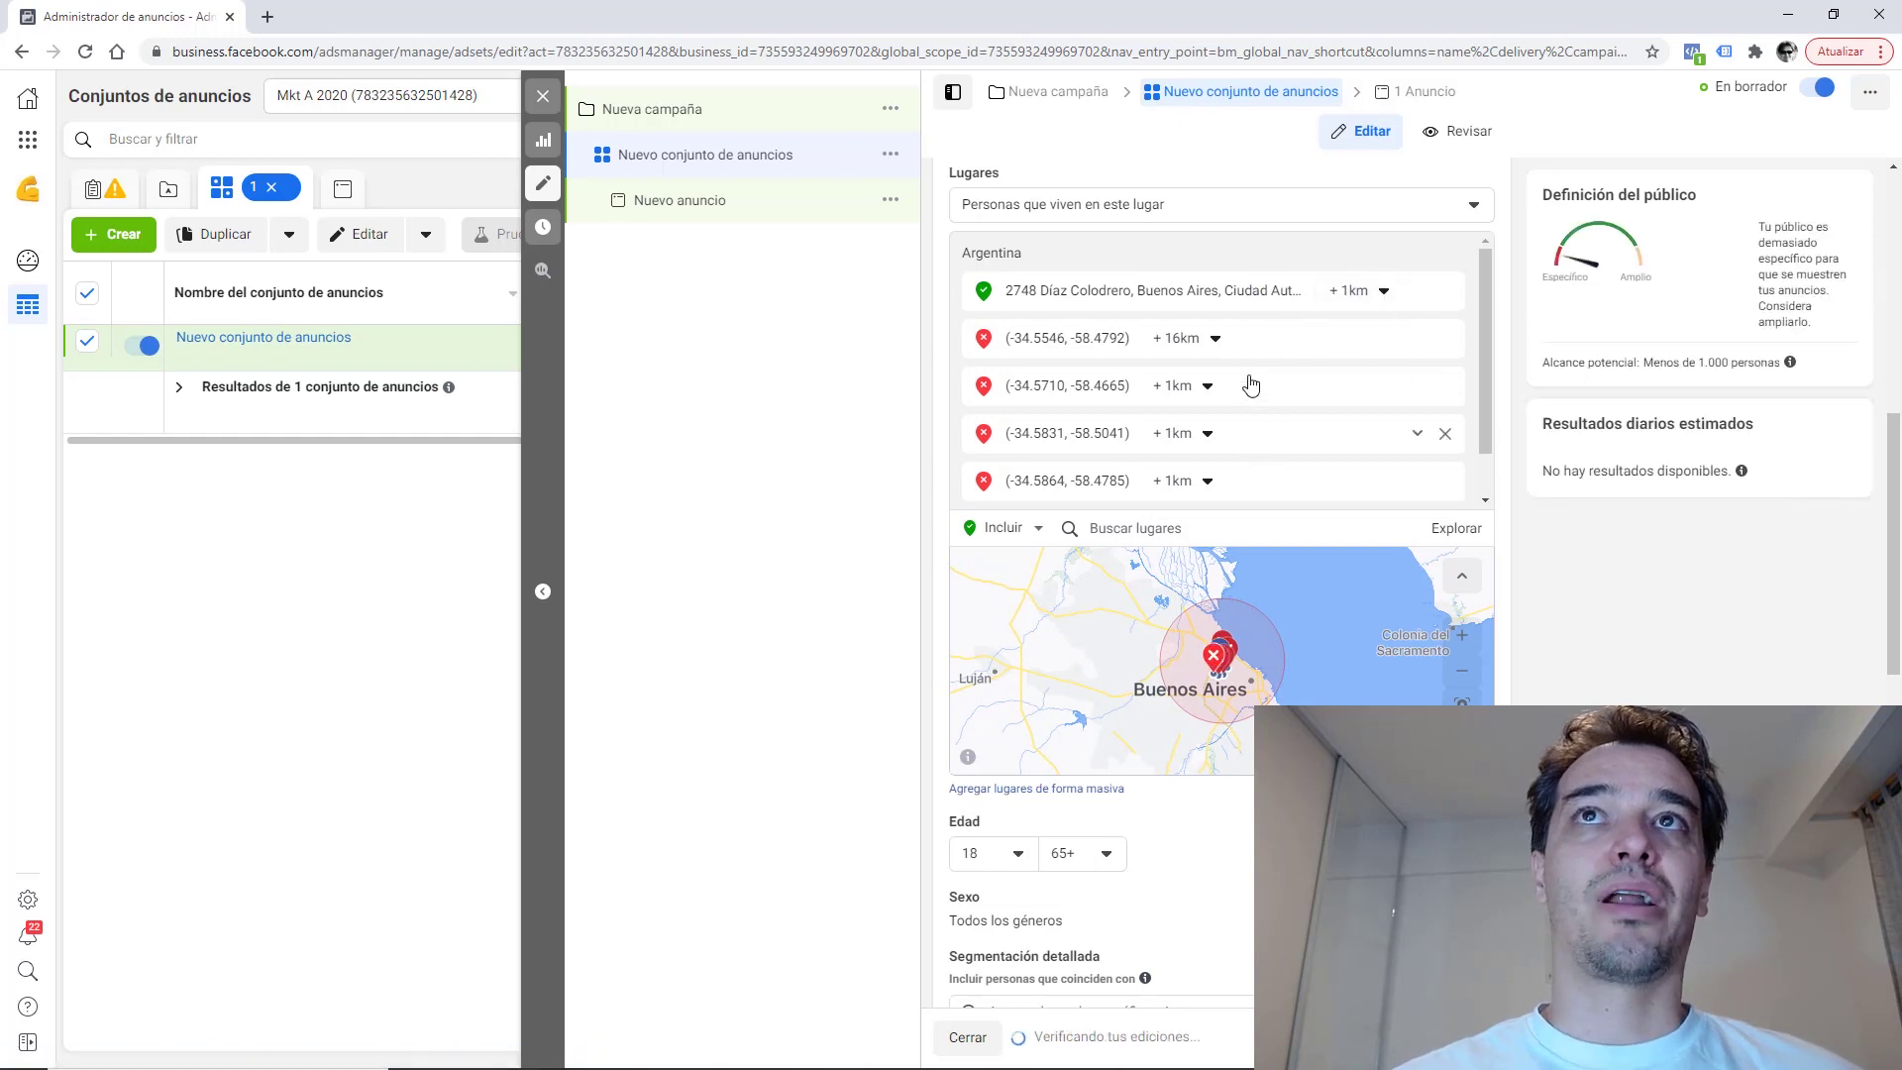
{"action": "left_click", "coordinate": [1217, 341]}
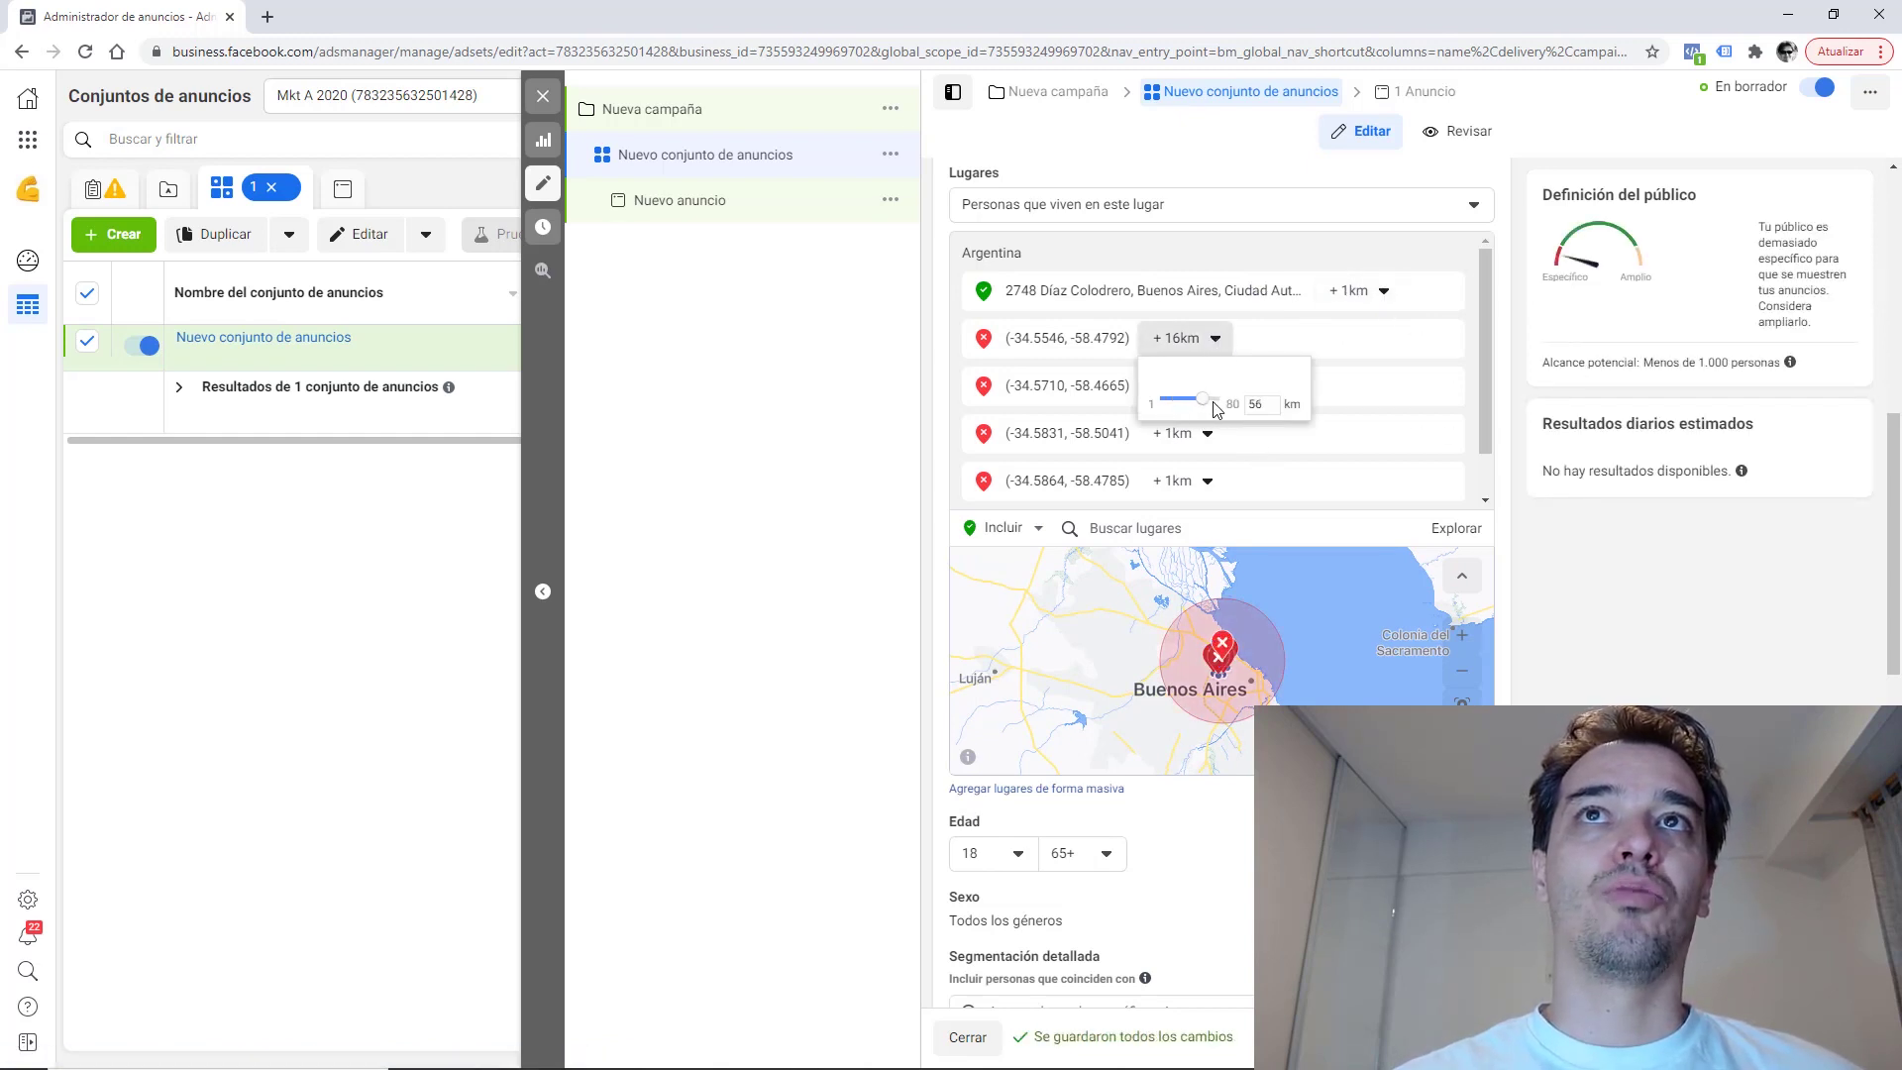
{"action": "left_click_drag", "start_coordinate": [1216, 408], "coordinate": [1161, 401]}
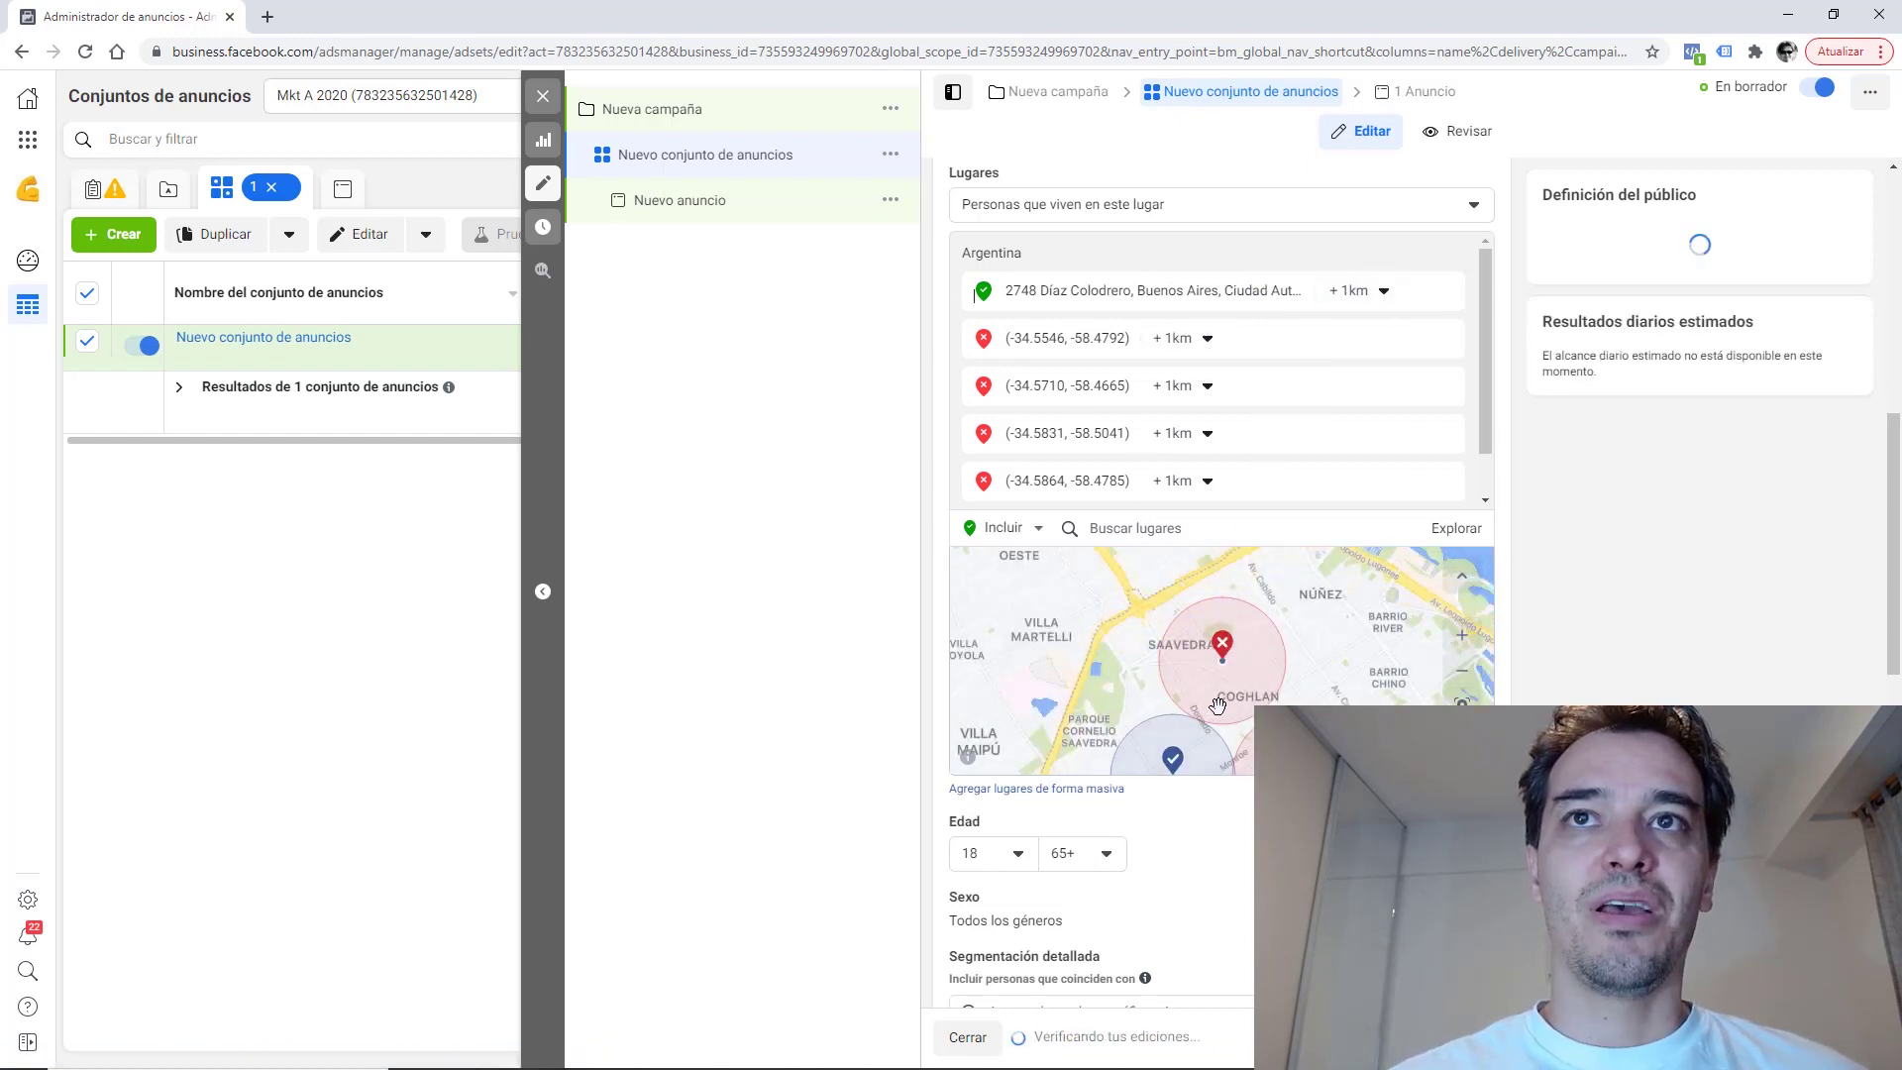
{"action": "left_click", "coordinate": [1462, 671]}
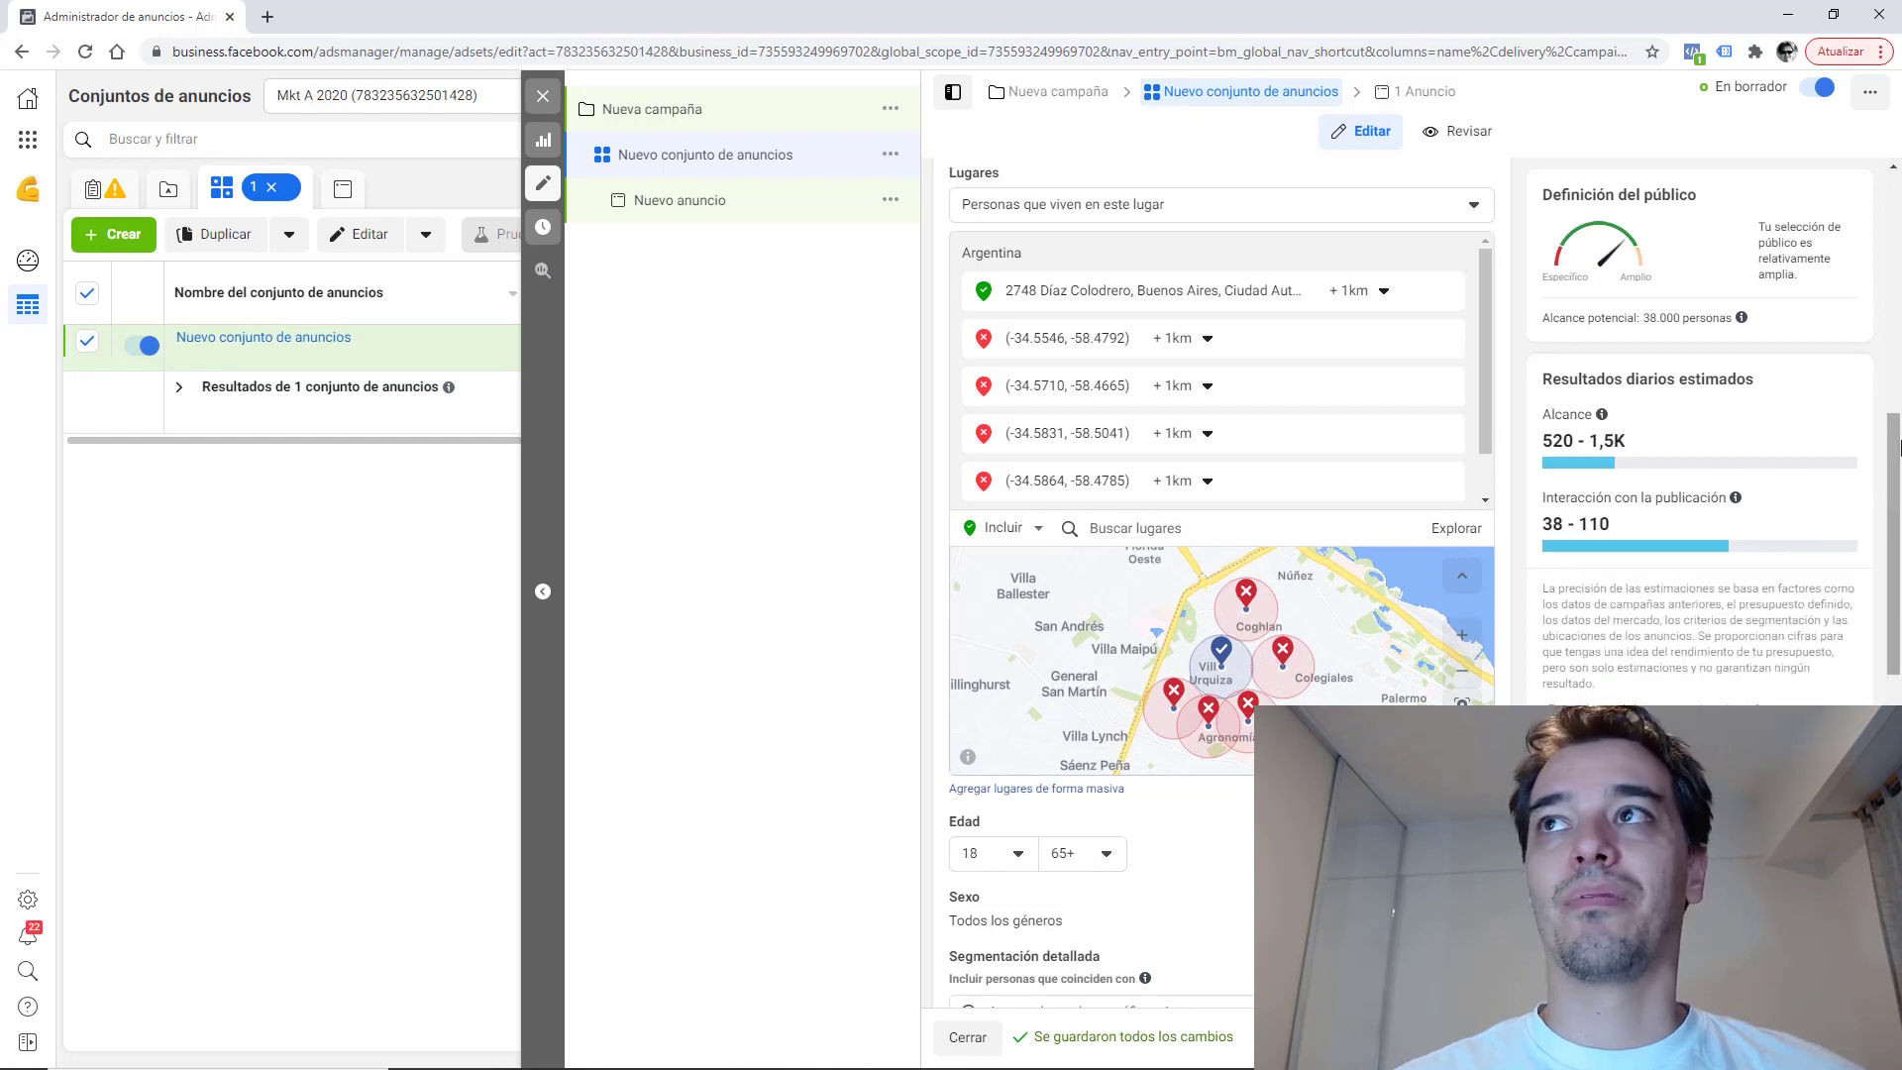
{"action": "scroll", "coordinate": [1899, 479], "scroll_direction": "down", "scroll_amount": 1}
{"action": "scroll", "coordinate": [1898, 479], "scroll_direction": "down", "scroll_amount": 4}
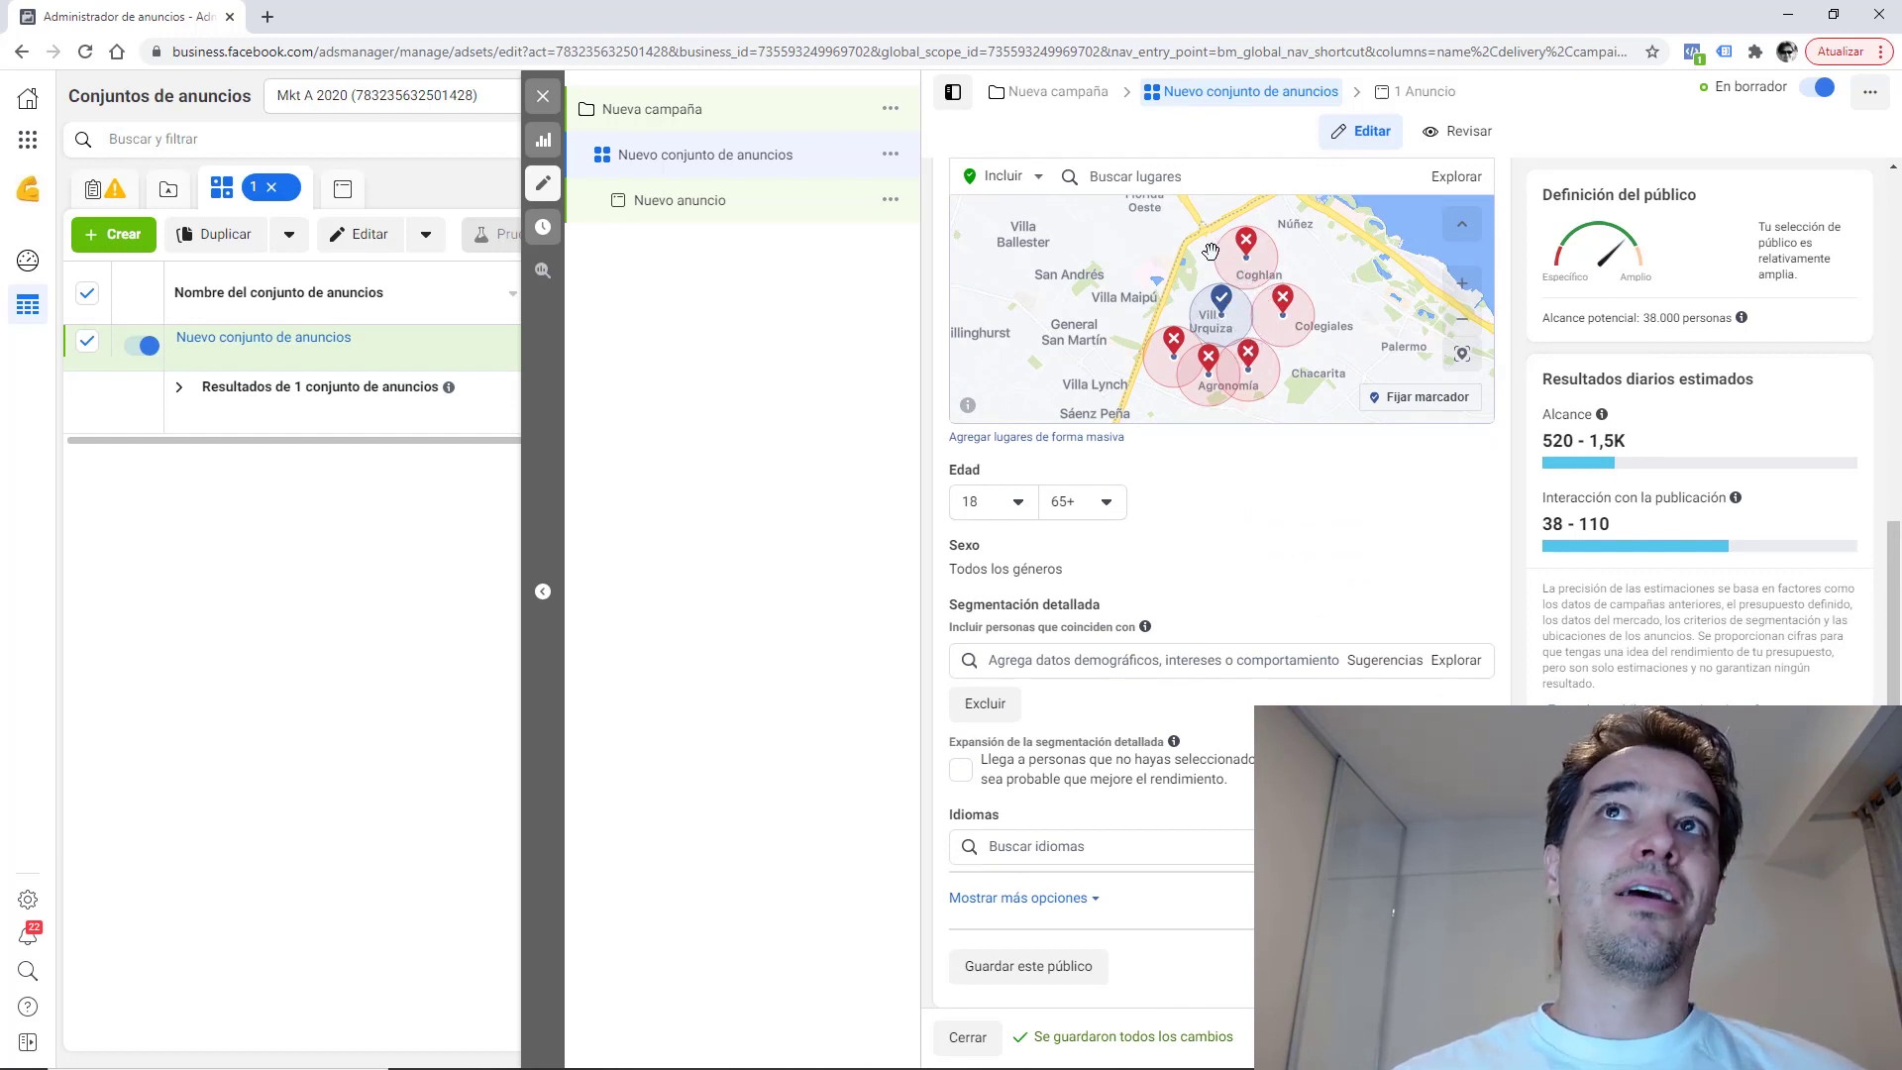
Drop another pin on the map and mark it Excluir ubicación.
{"action": "left_click", "coordinate": [1423, 397]}
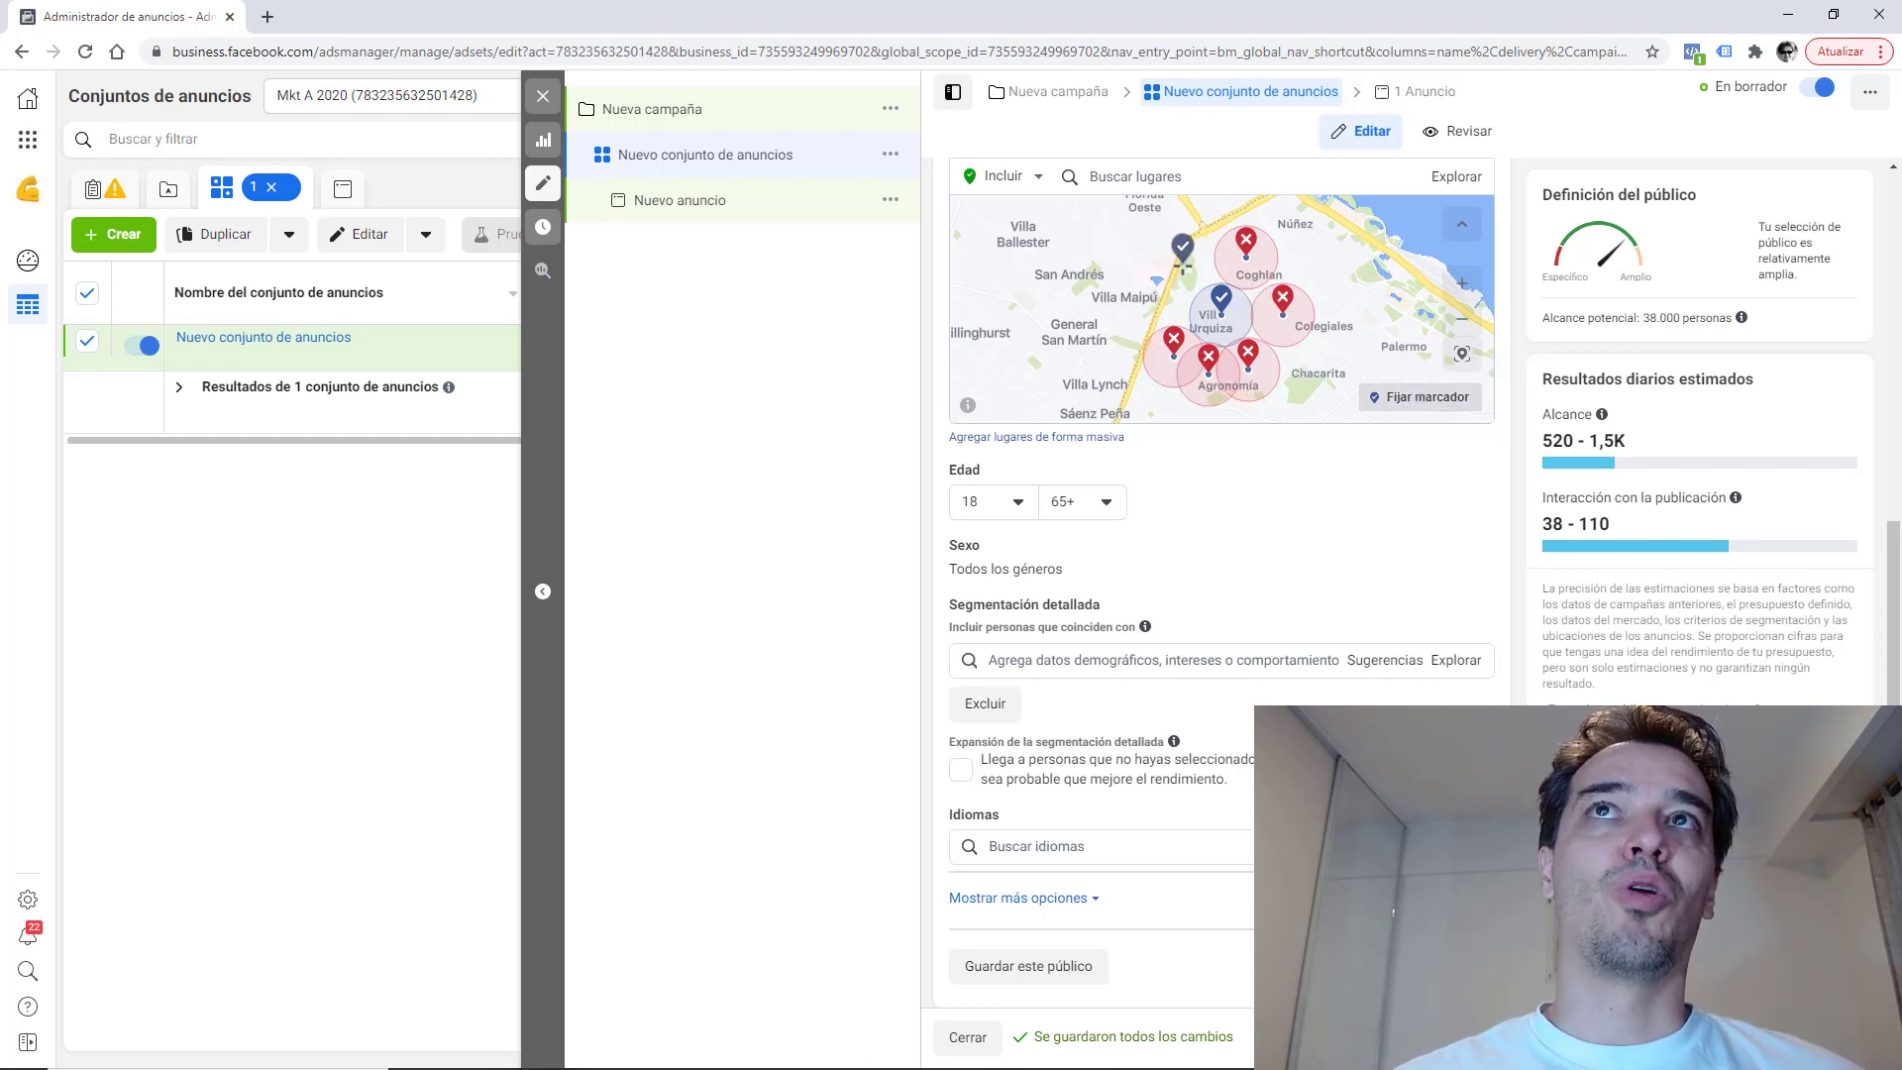
{"action": "left_click", "coordinate": [1179, 262]}
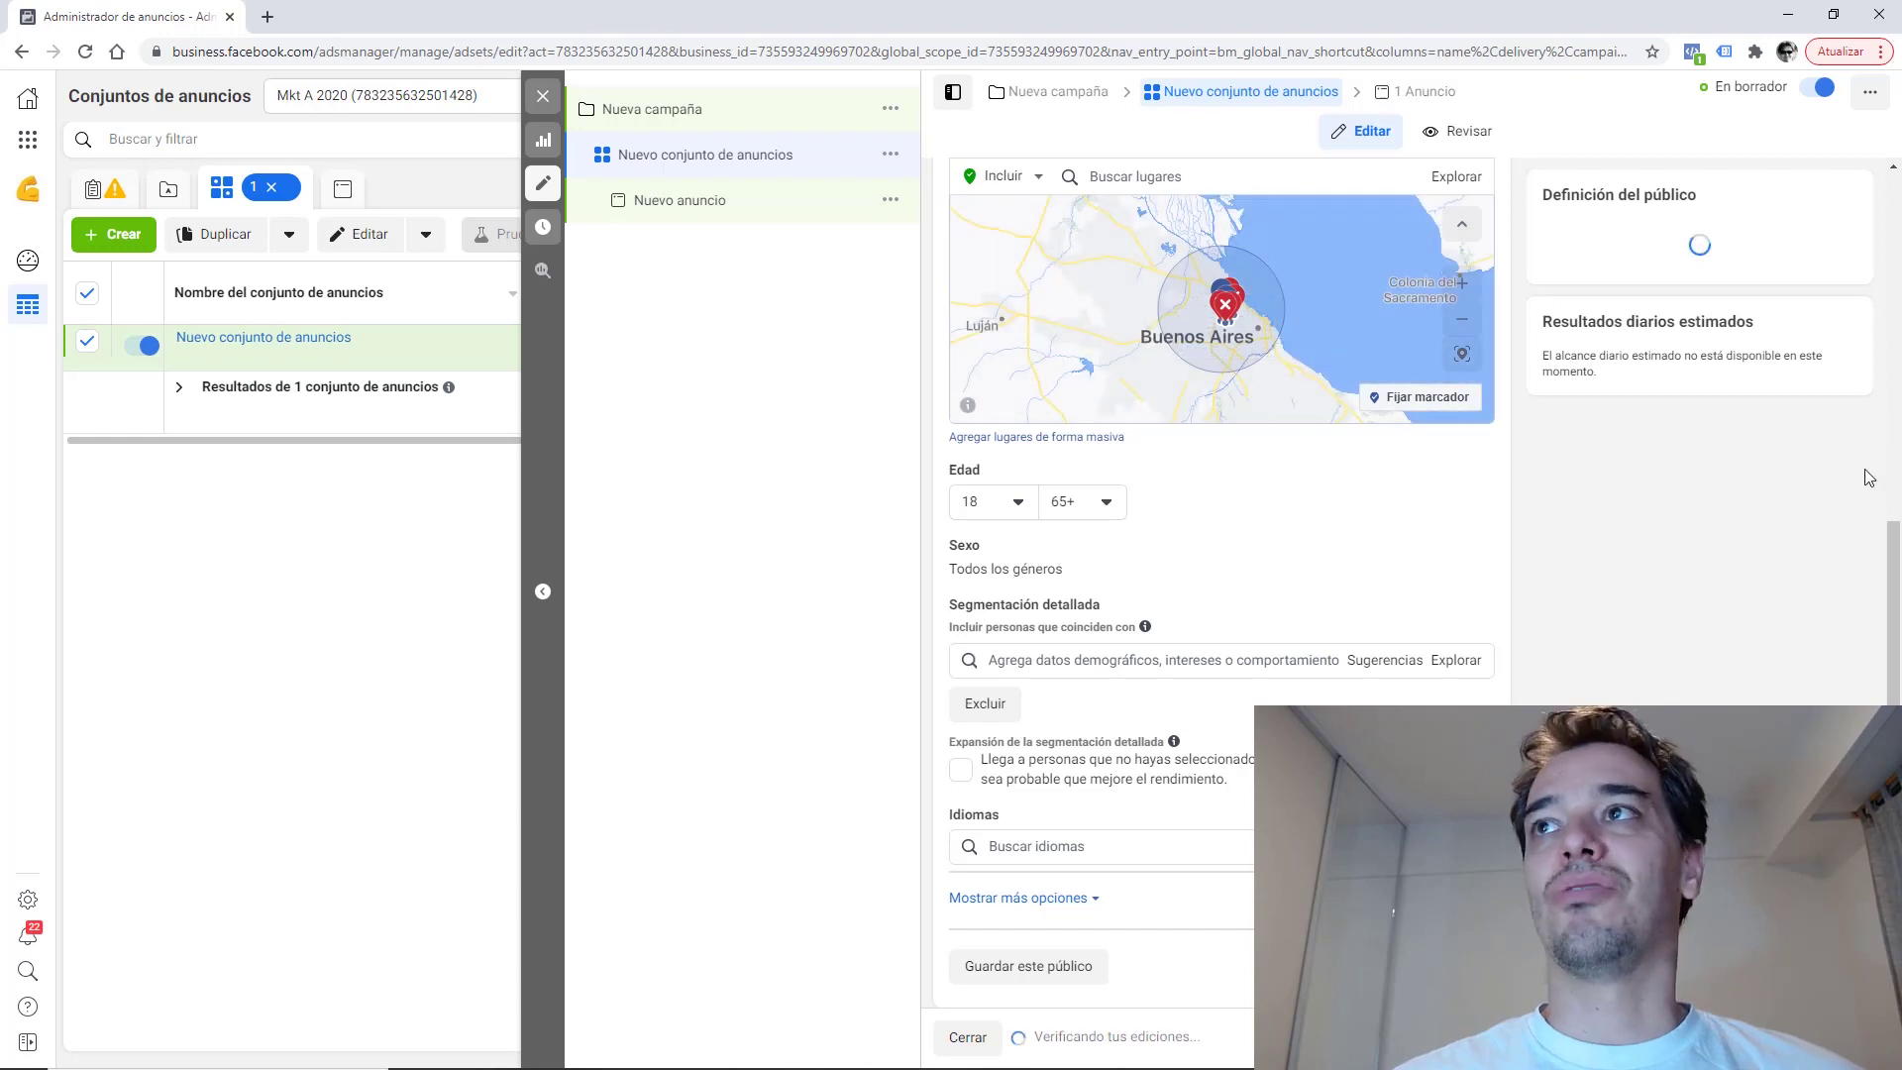
{"action": "left_click_drag", "start_coordinate": [1895, 548], "coordinate": [1895, 473]}
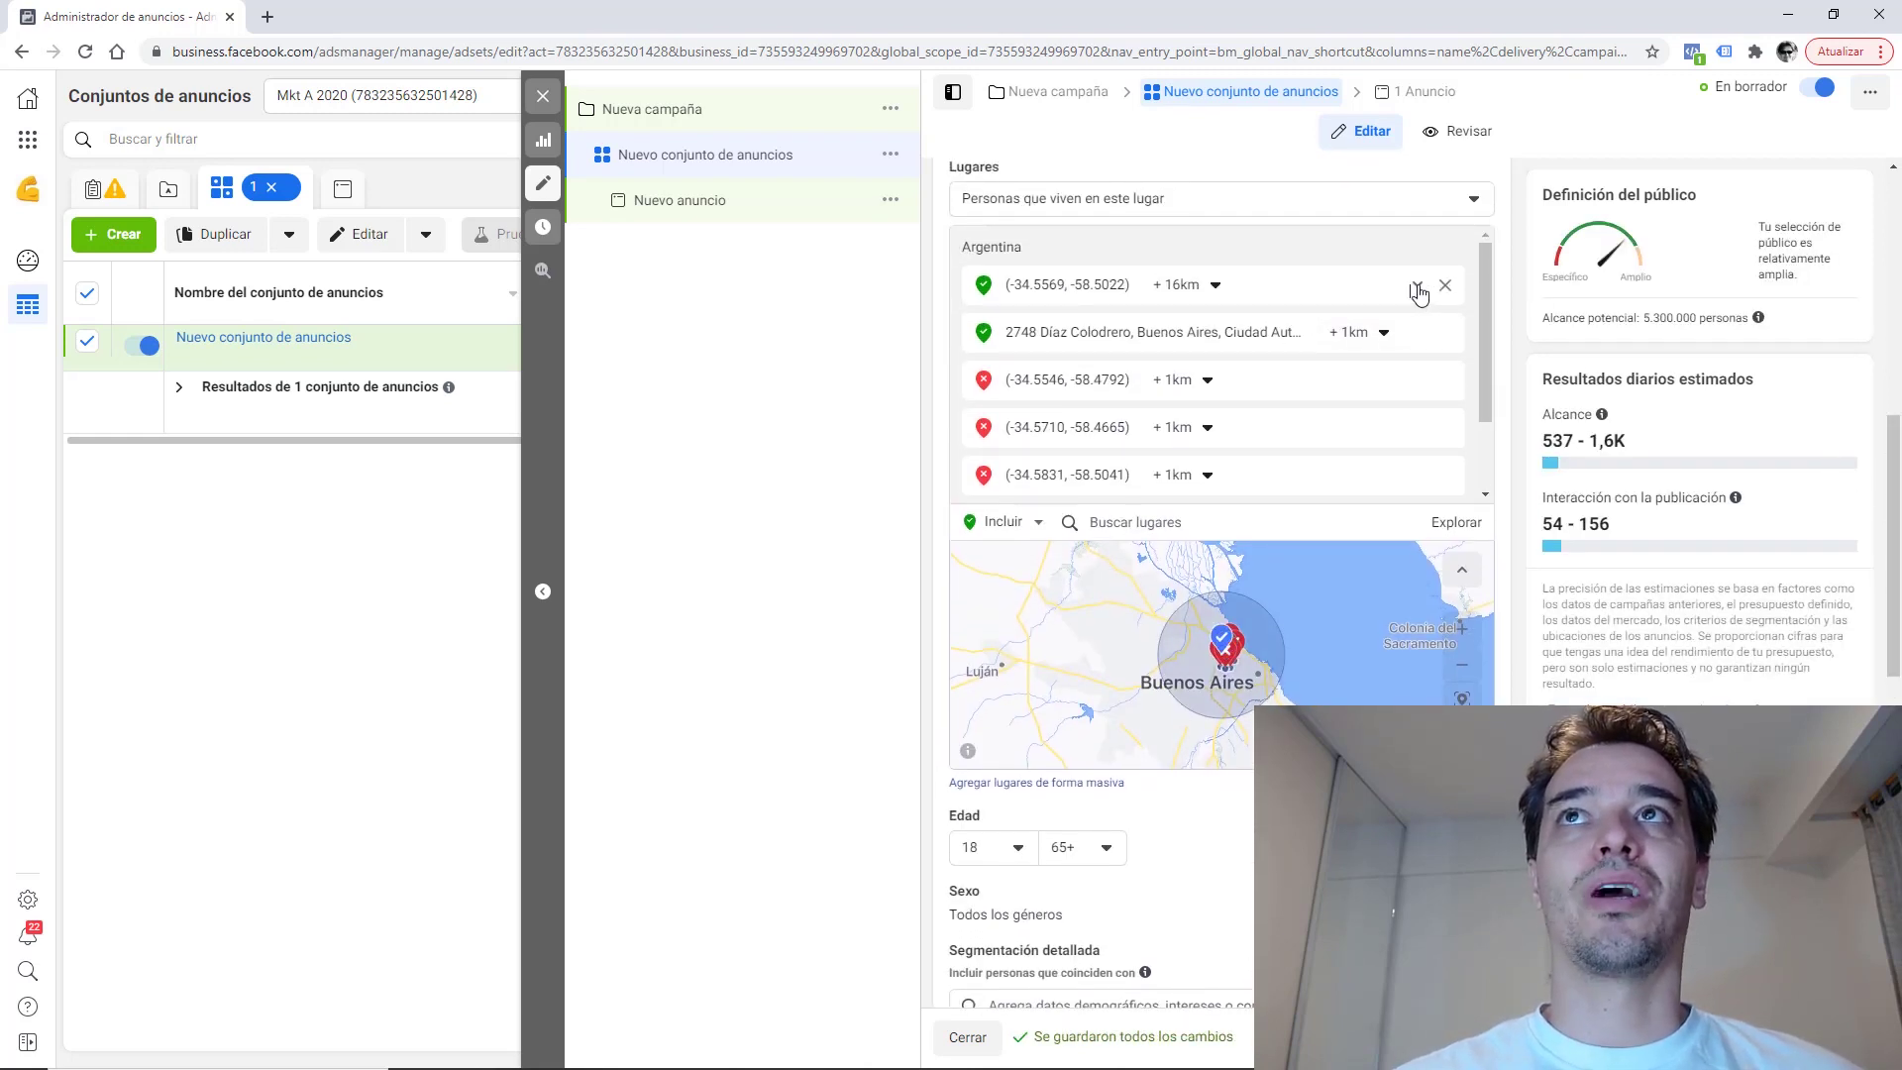
{"action": "left_click", "coordinate": [1419, 288]}
{"action": "left_click", "coordinate": [1337, 307]}
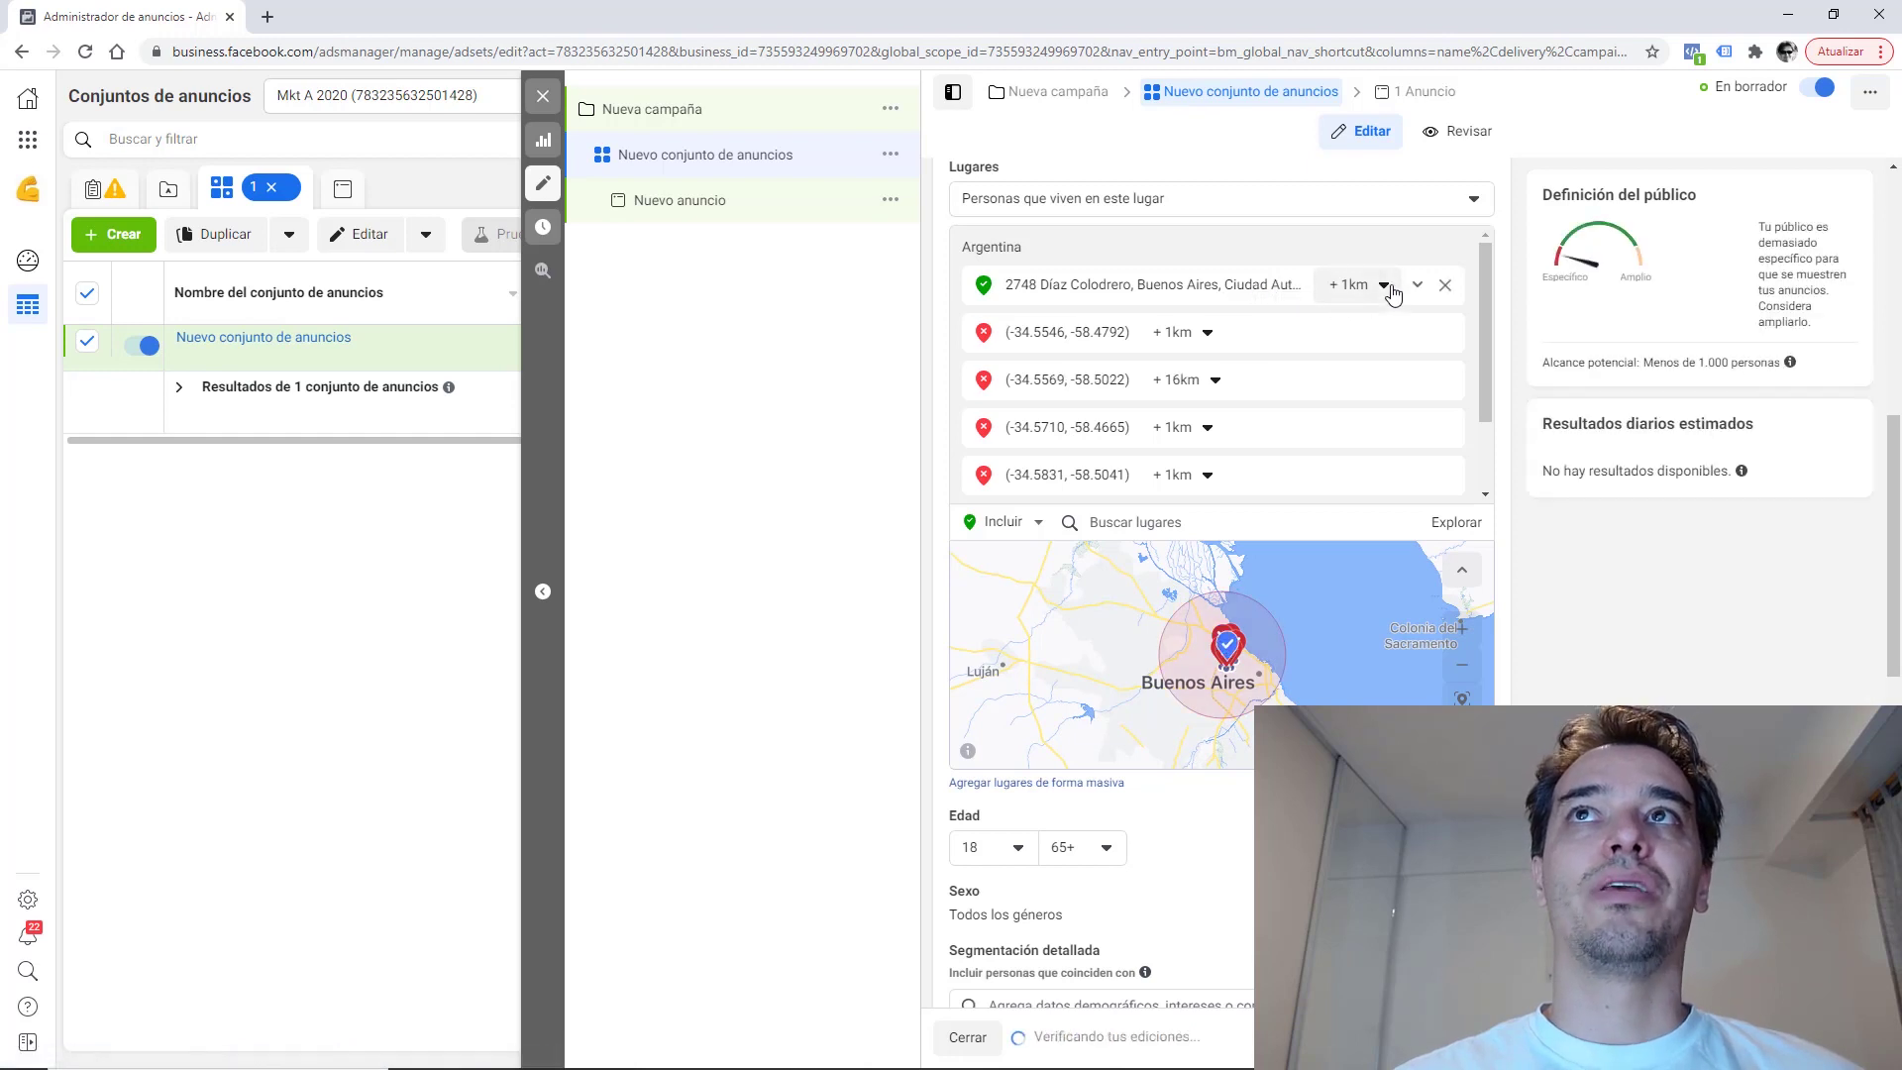
Set the targeted address and the 16 km excluded point both to a 1 km radius.
{"action": "left_click", "coordinate": [1384, 287]}
{"action": "left_click_drag", "start_coordinate": [1368, 355], "coordinate": [1189, 337]}
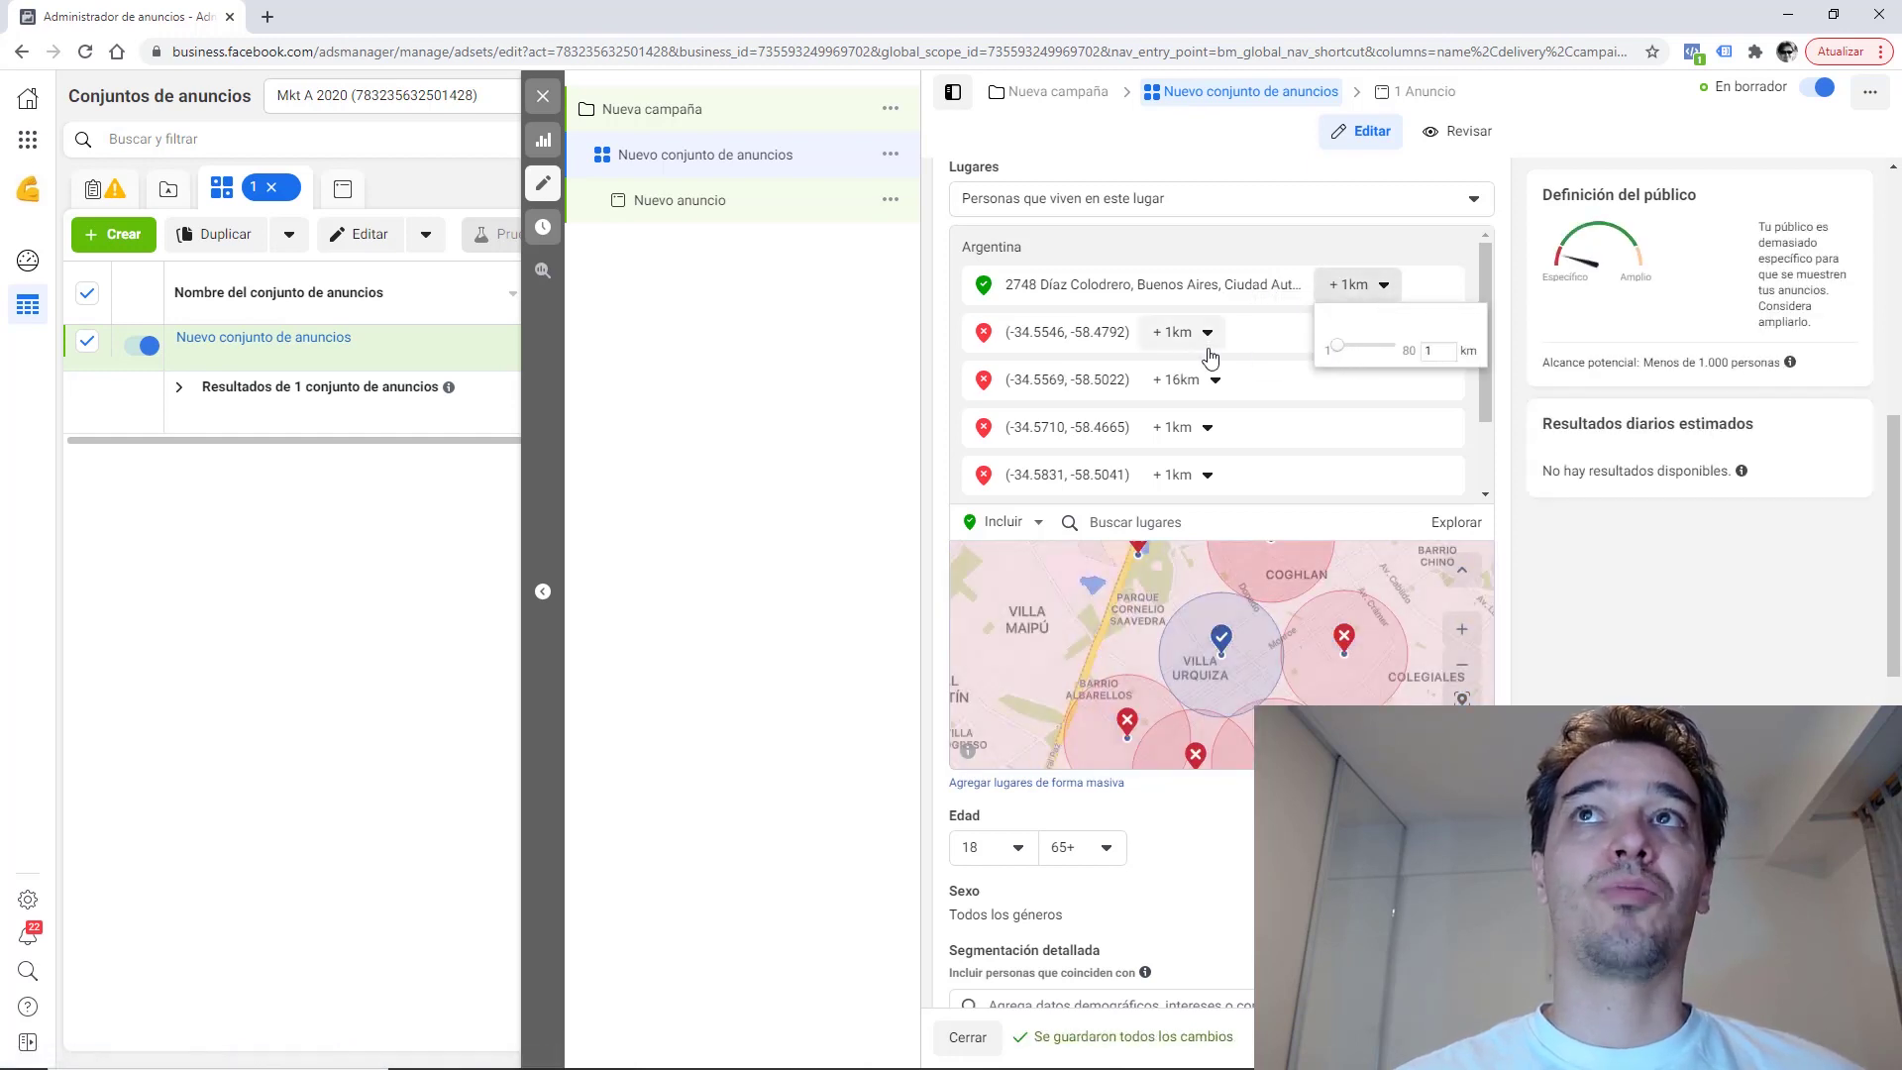
{"action": "left_click", "coordinate": [1215, 382]}
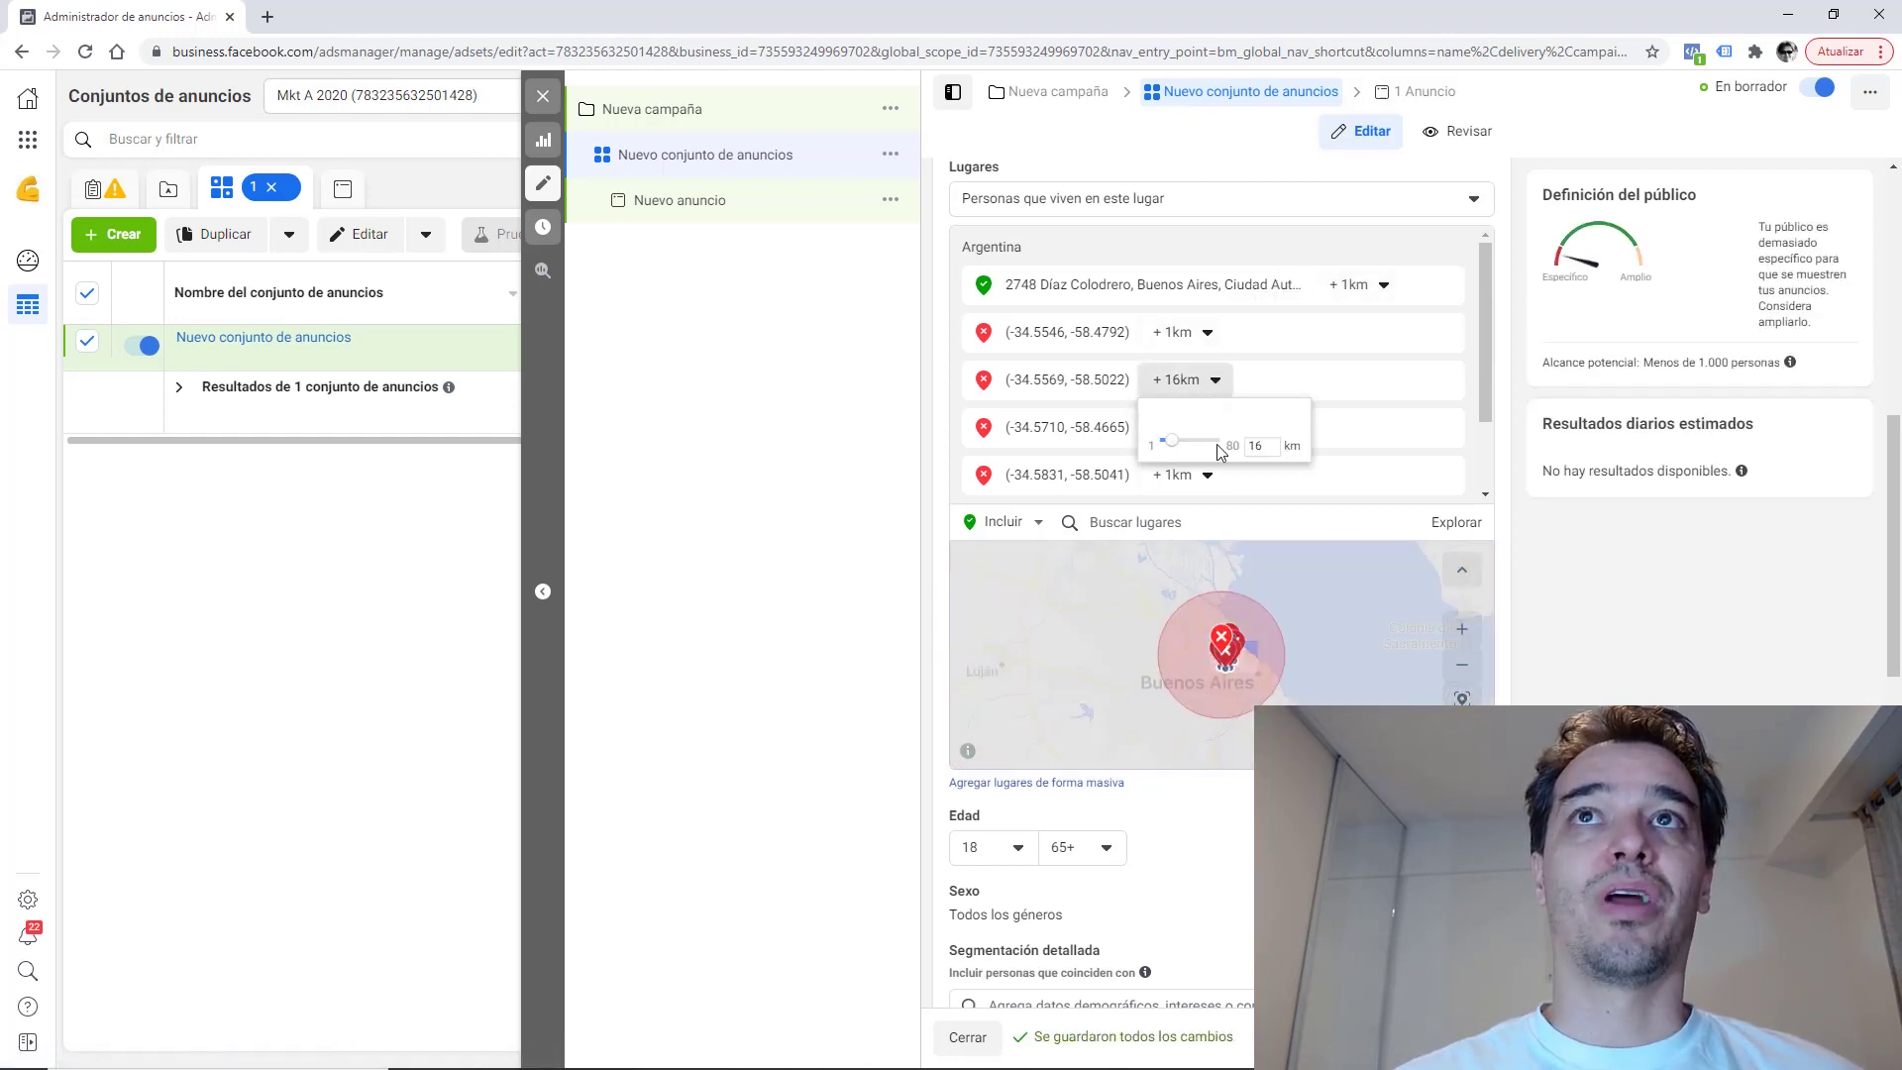
{"action": "left_click_drag", "start_coordinate": [1189, 442], "coordinate": [1163, 443]}
{"action": "left_click", "coordinate": [1271, 508]}
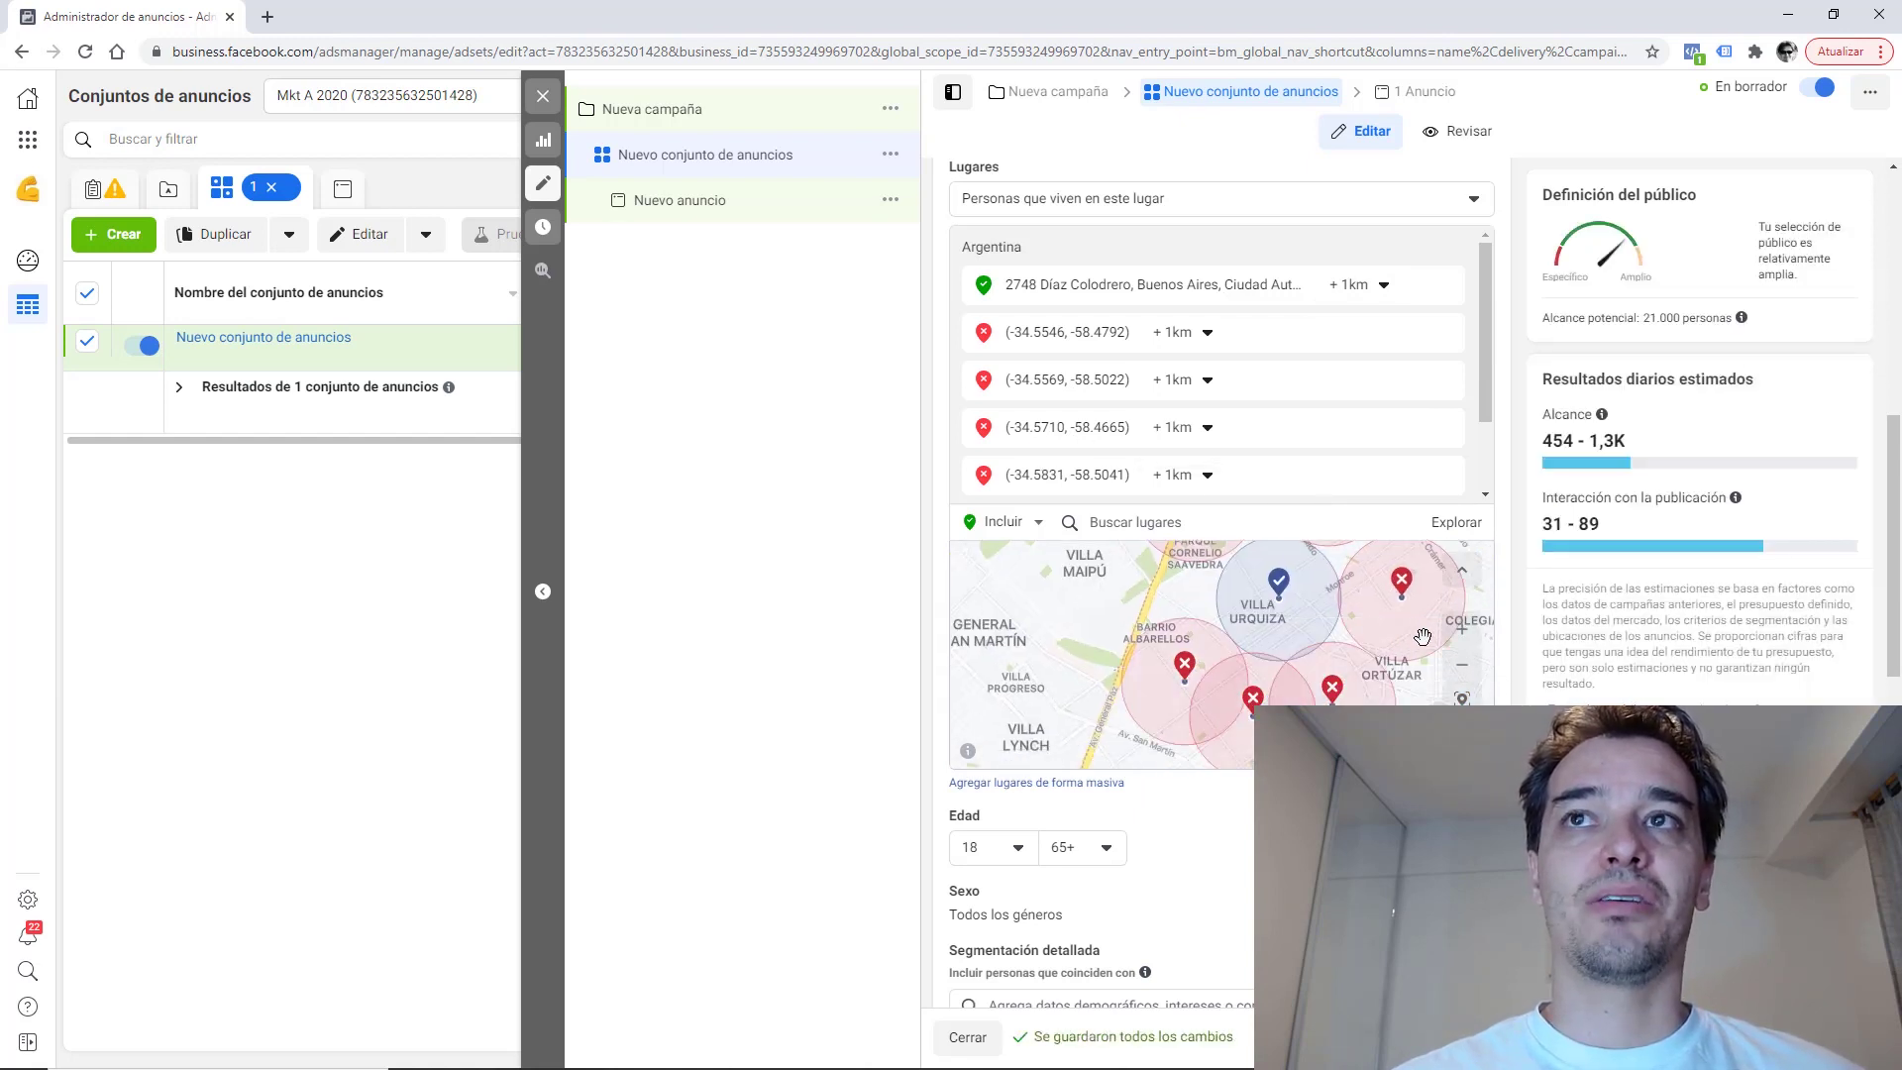
{"action": "left_click", "coordinate": [1462, 663]}
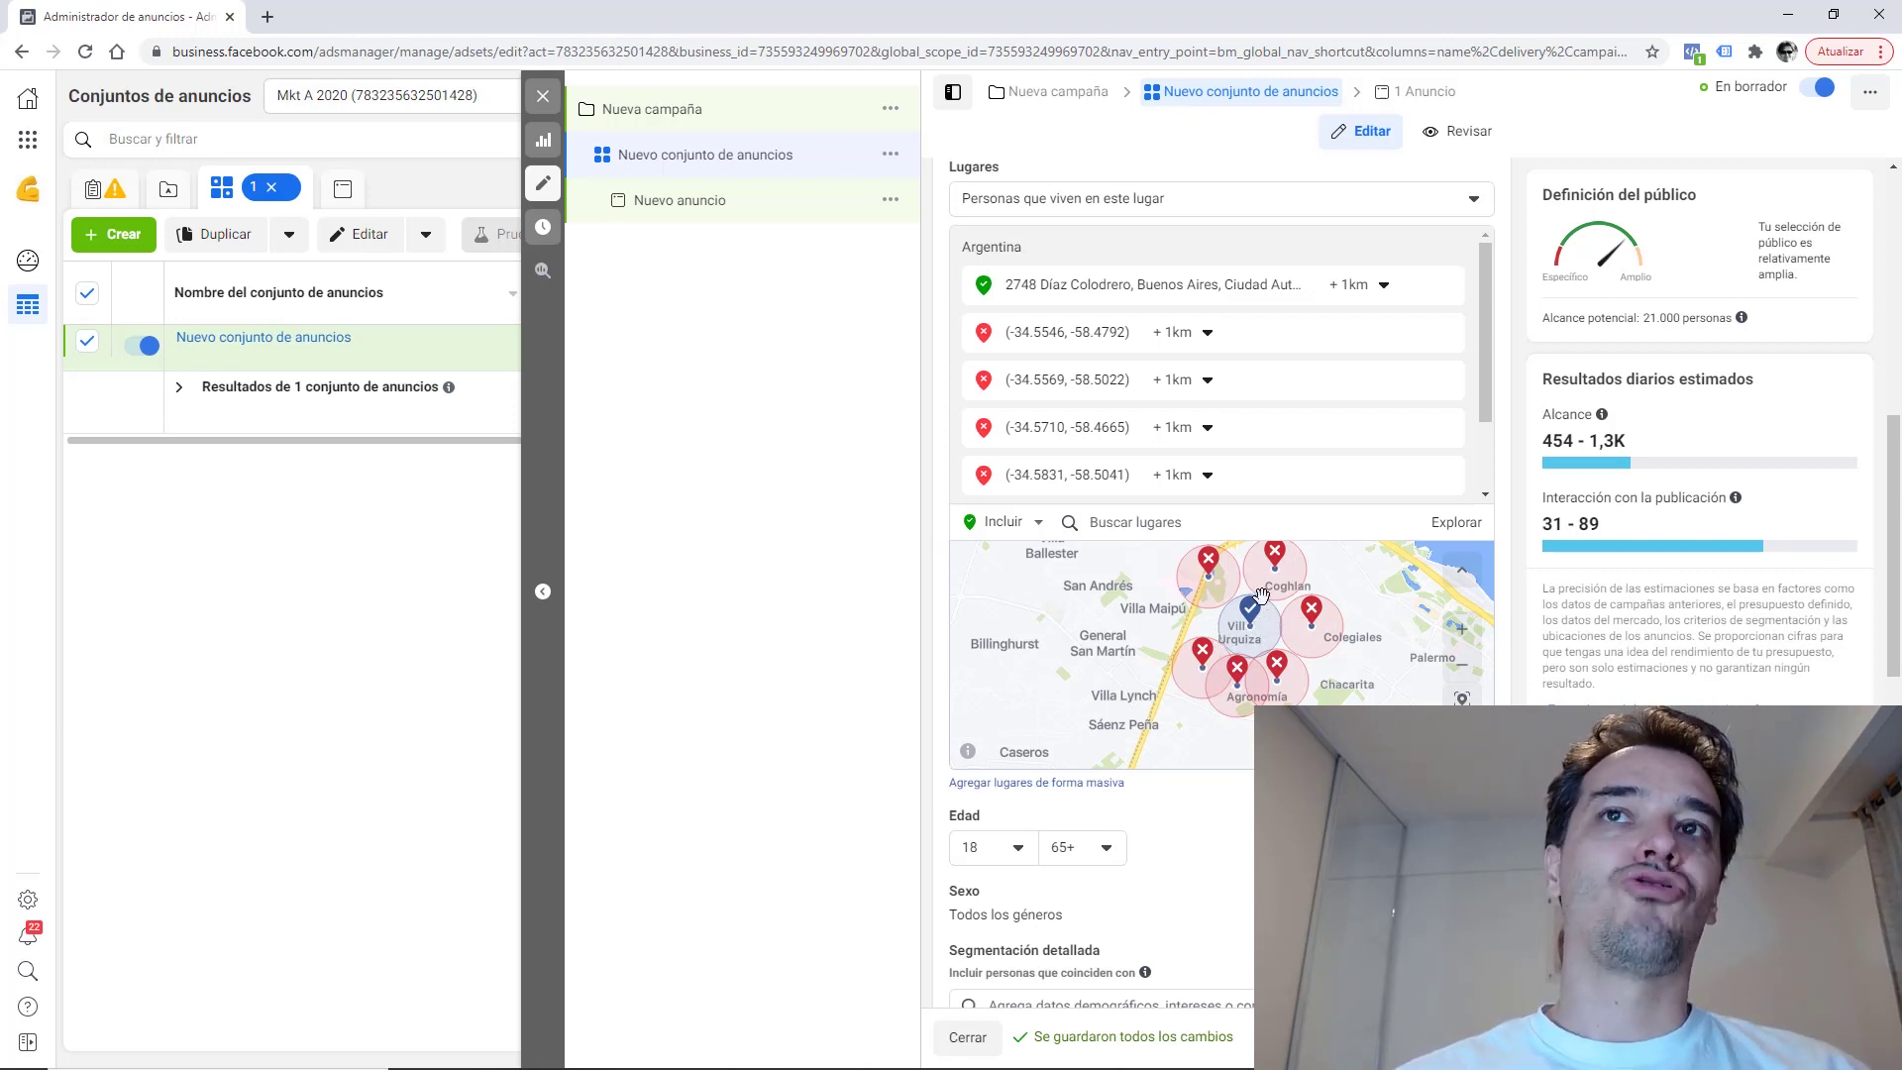
Change the targeted address radius to 6 km, then 2 km, then remove all locations.
{"action": "left_click", "coordinate": [1462, 628]}
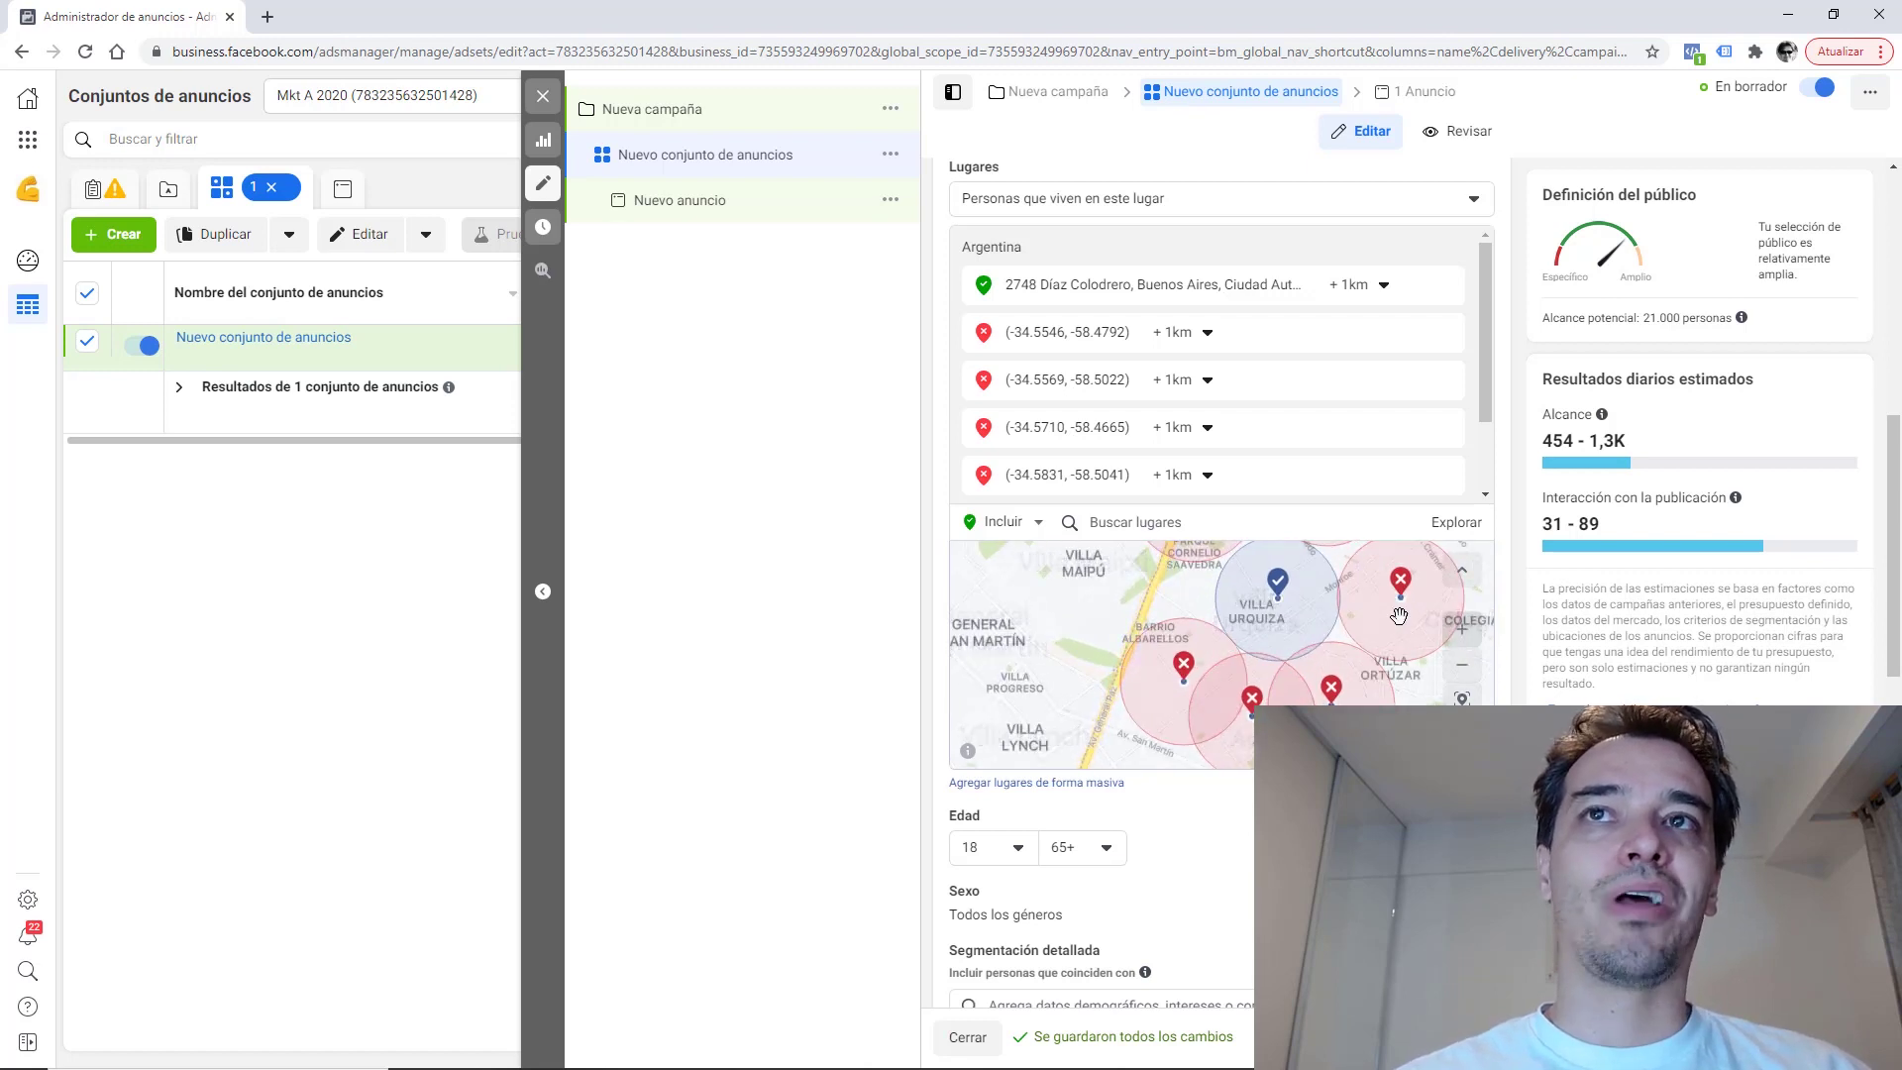
{"action": "left_click_drag", "start_coordinate": [1321, 629], "coordinate": [1288, 648]}
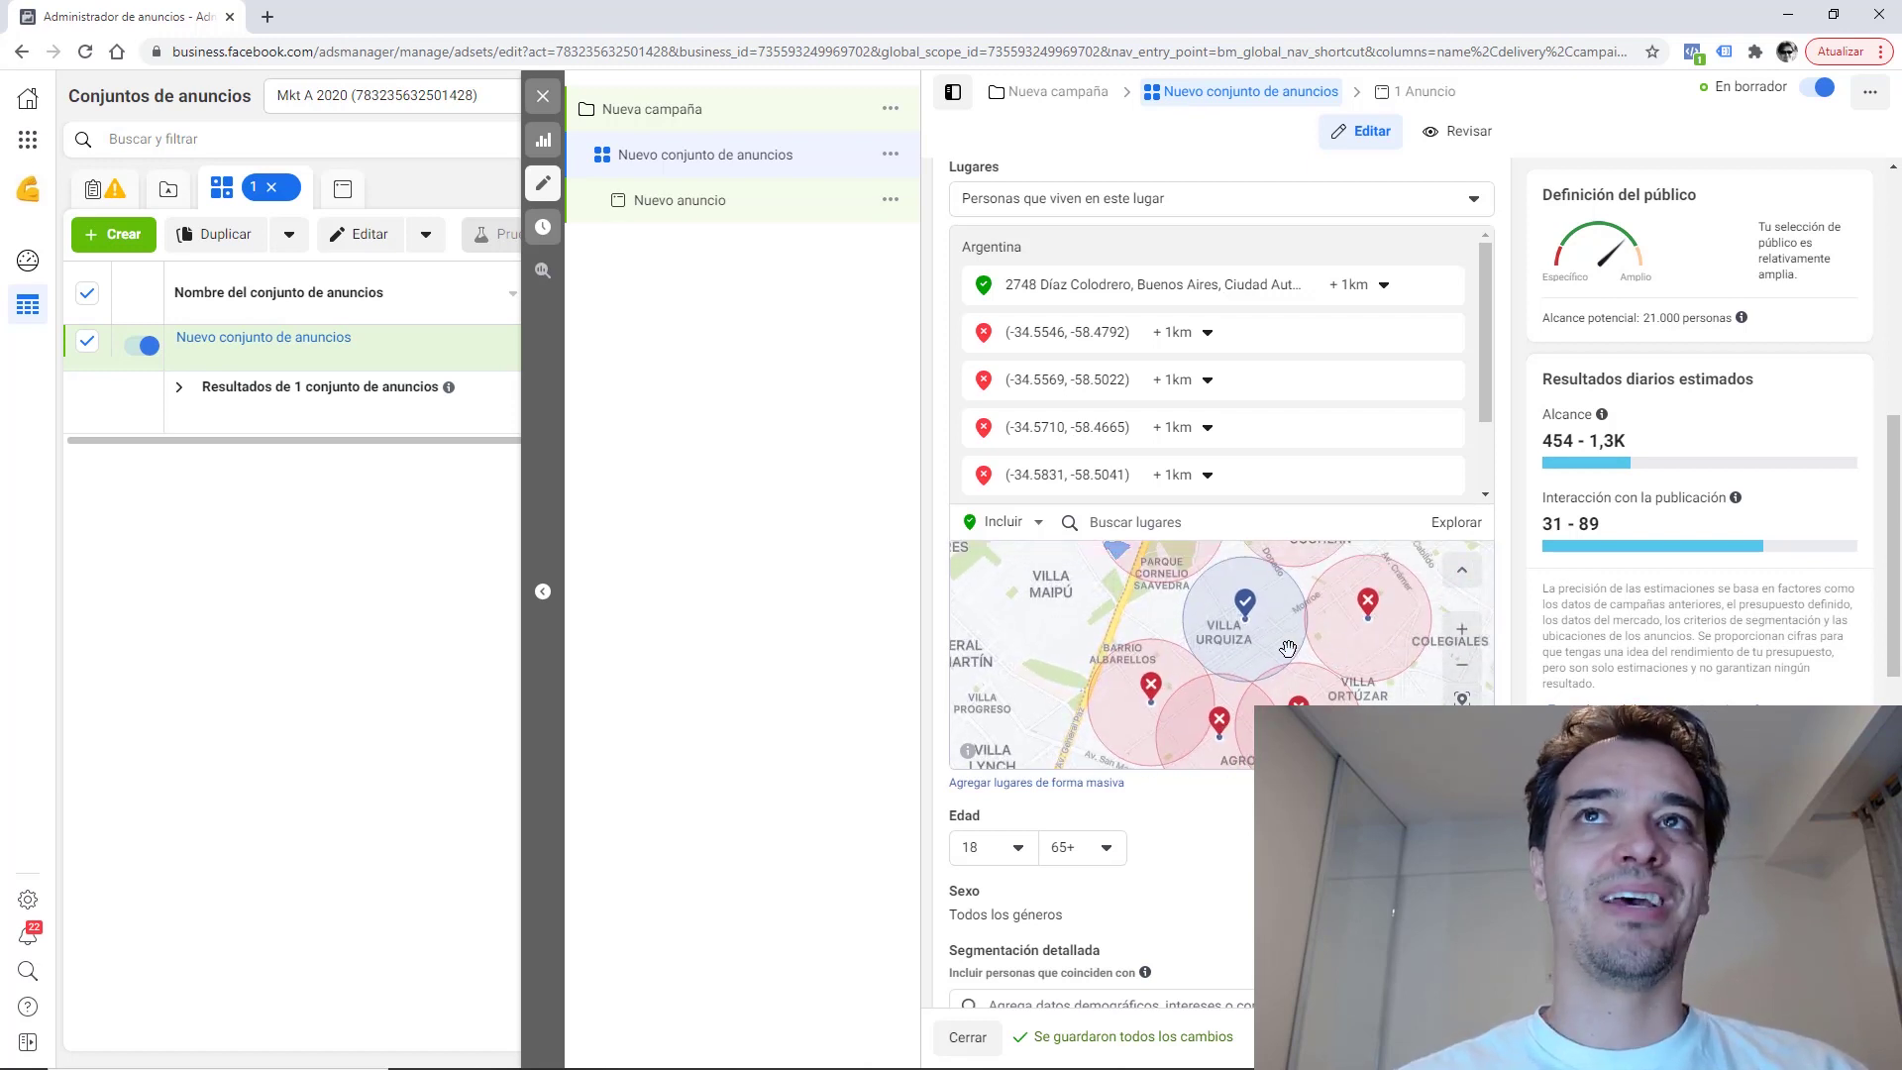
{"action": "left_click", "coordinate": [1387, 287]}
{"action": "left_click_drag", "start_coordinate": [1351, 357], "coordinate": [1339, 351]}
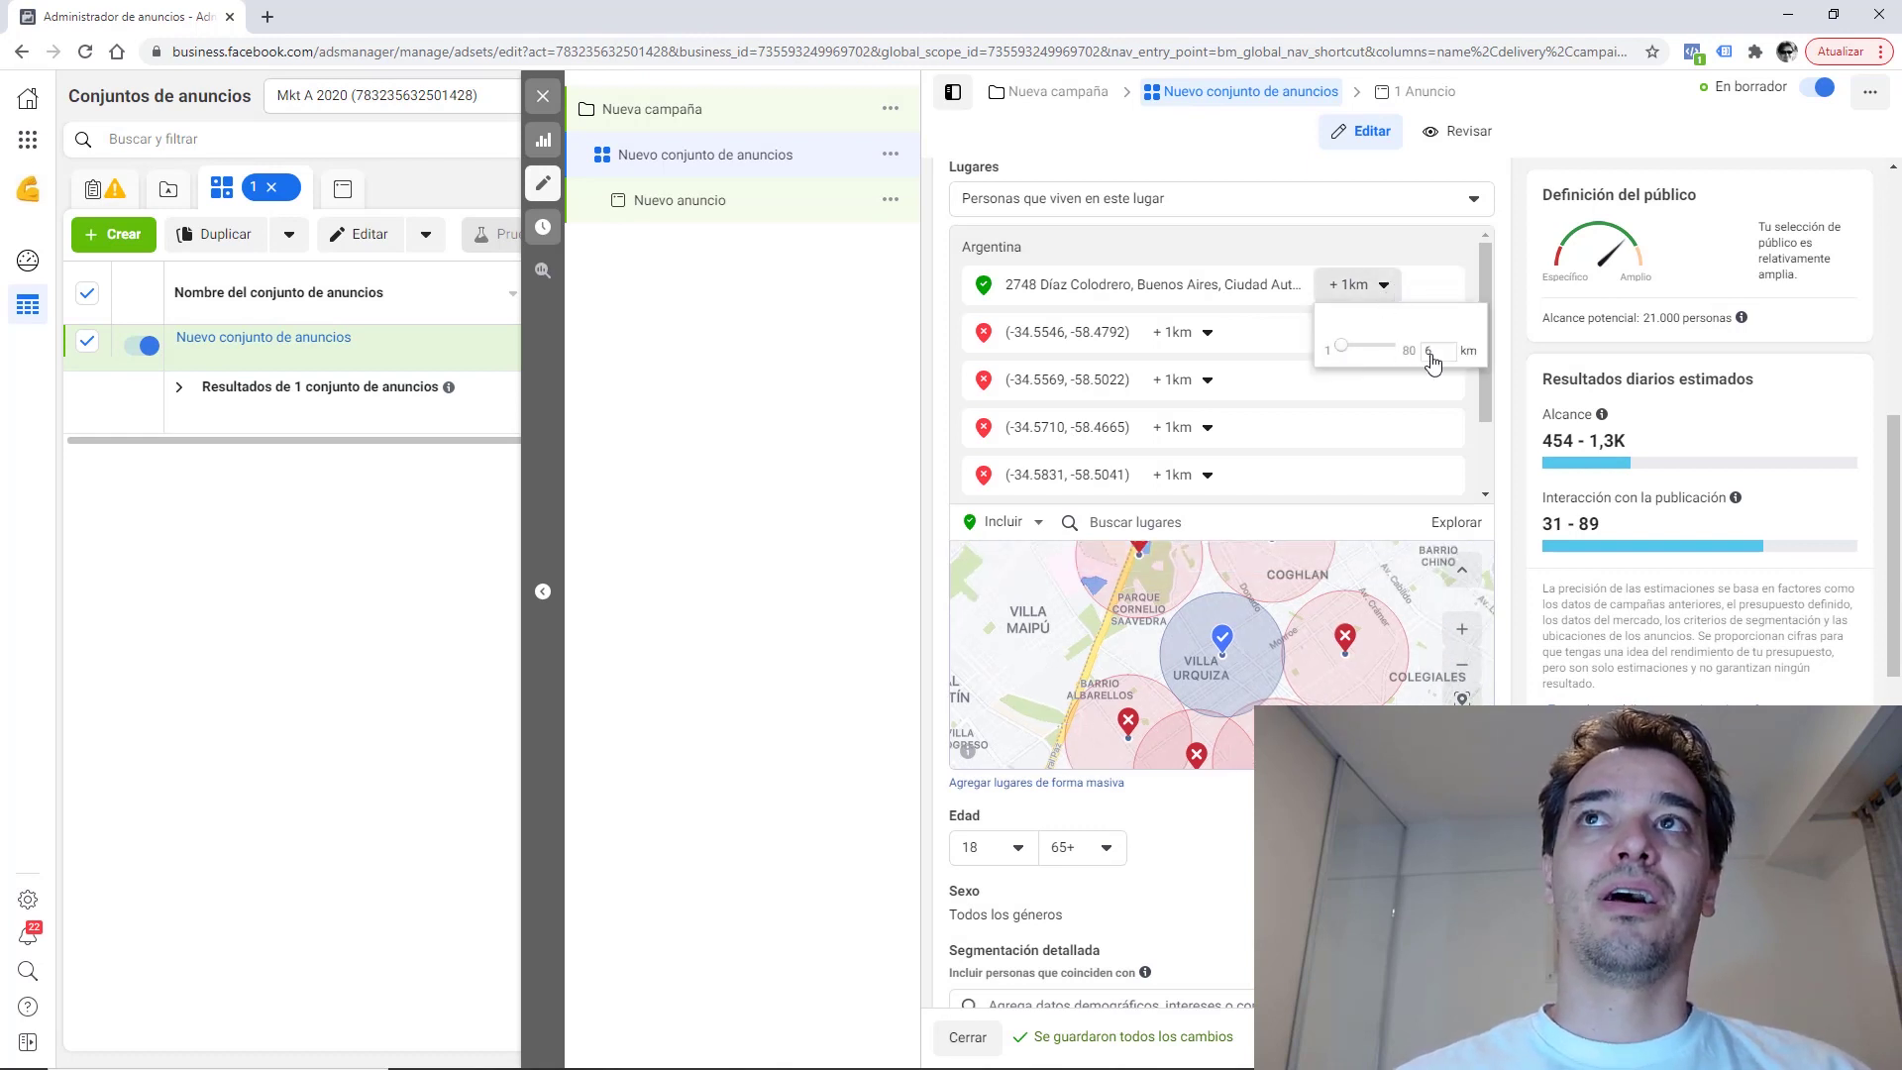
{"action": "left_click", "coordinate": [1381, 291]}
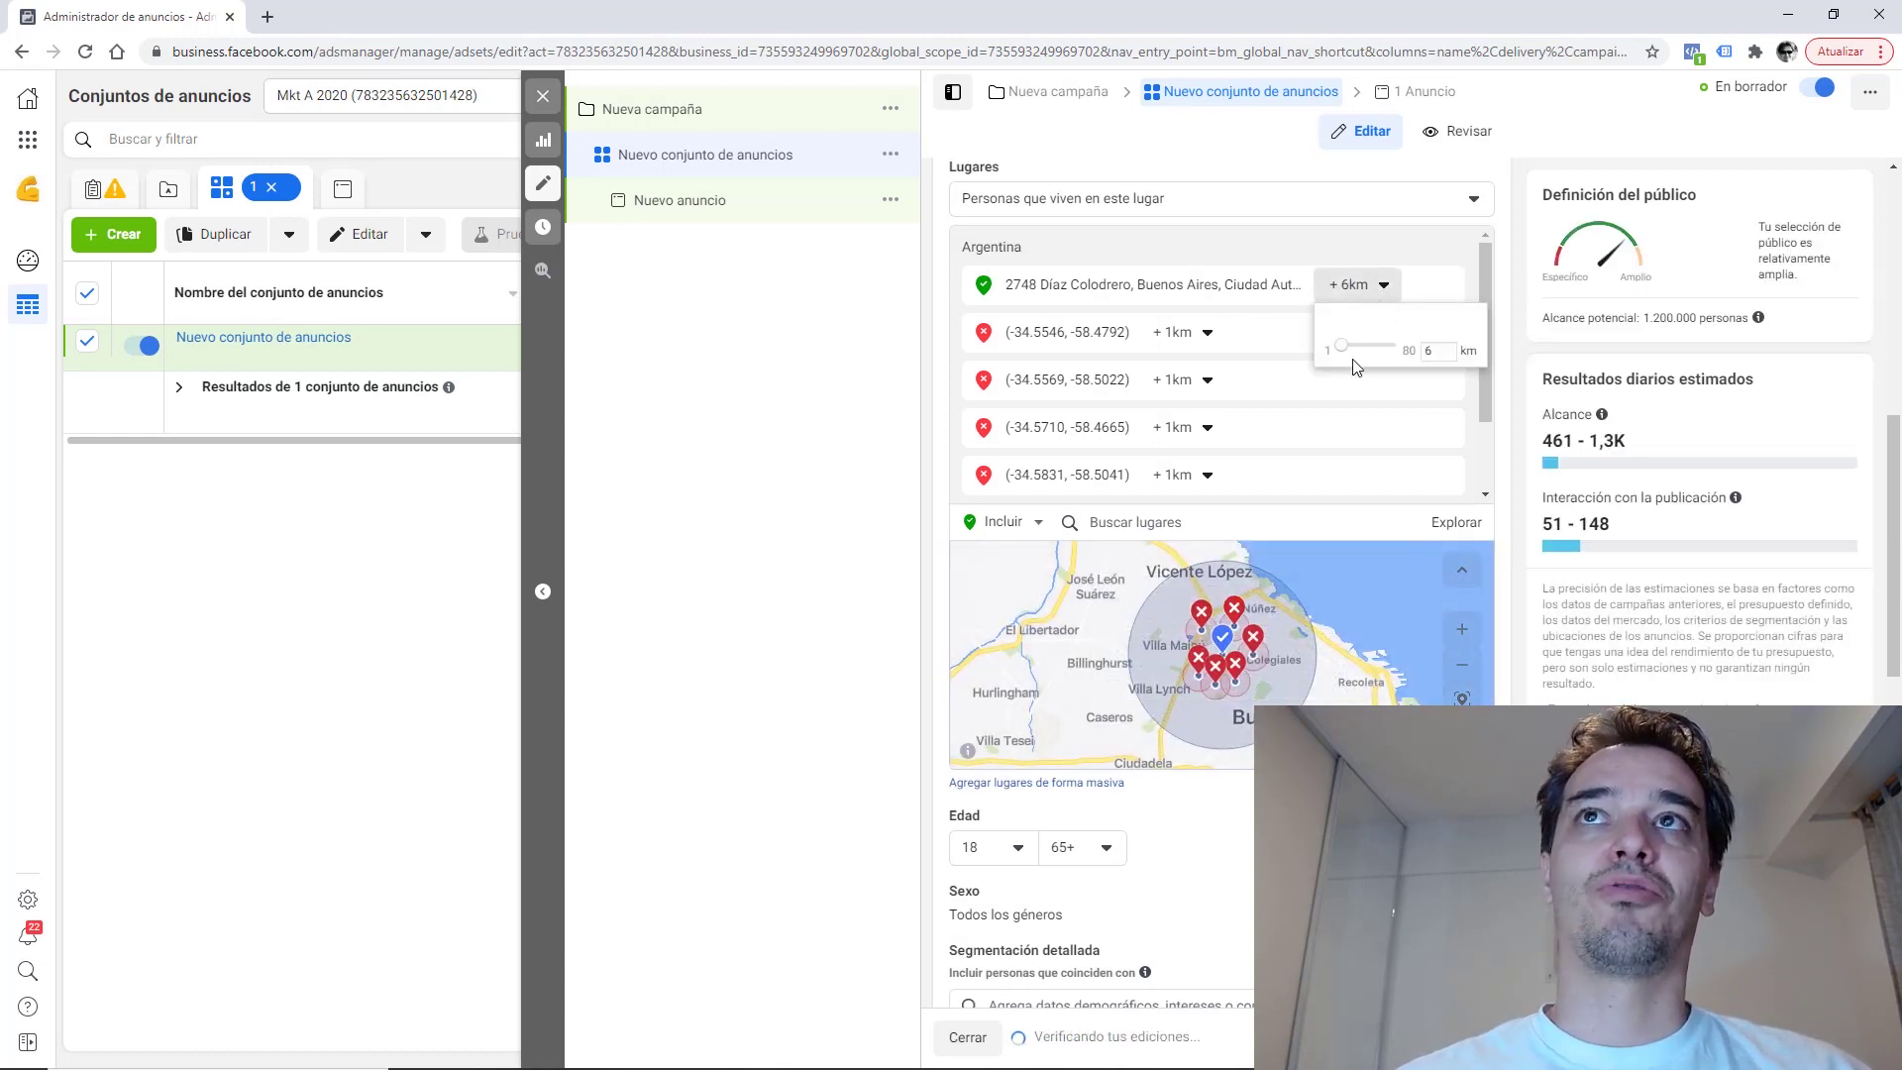
{"action": "key", "text": "Return"}
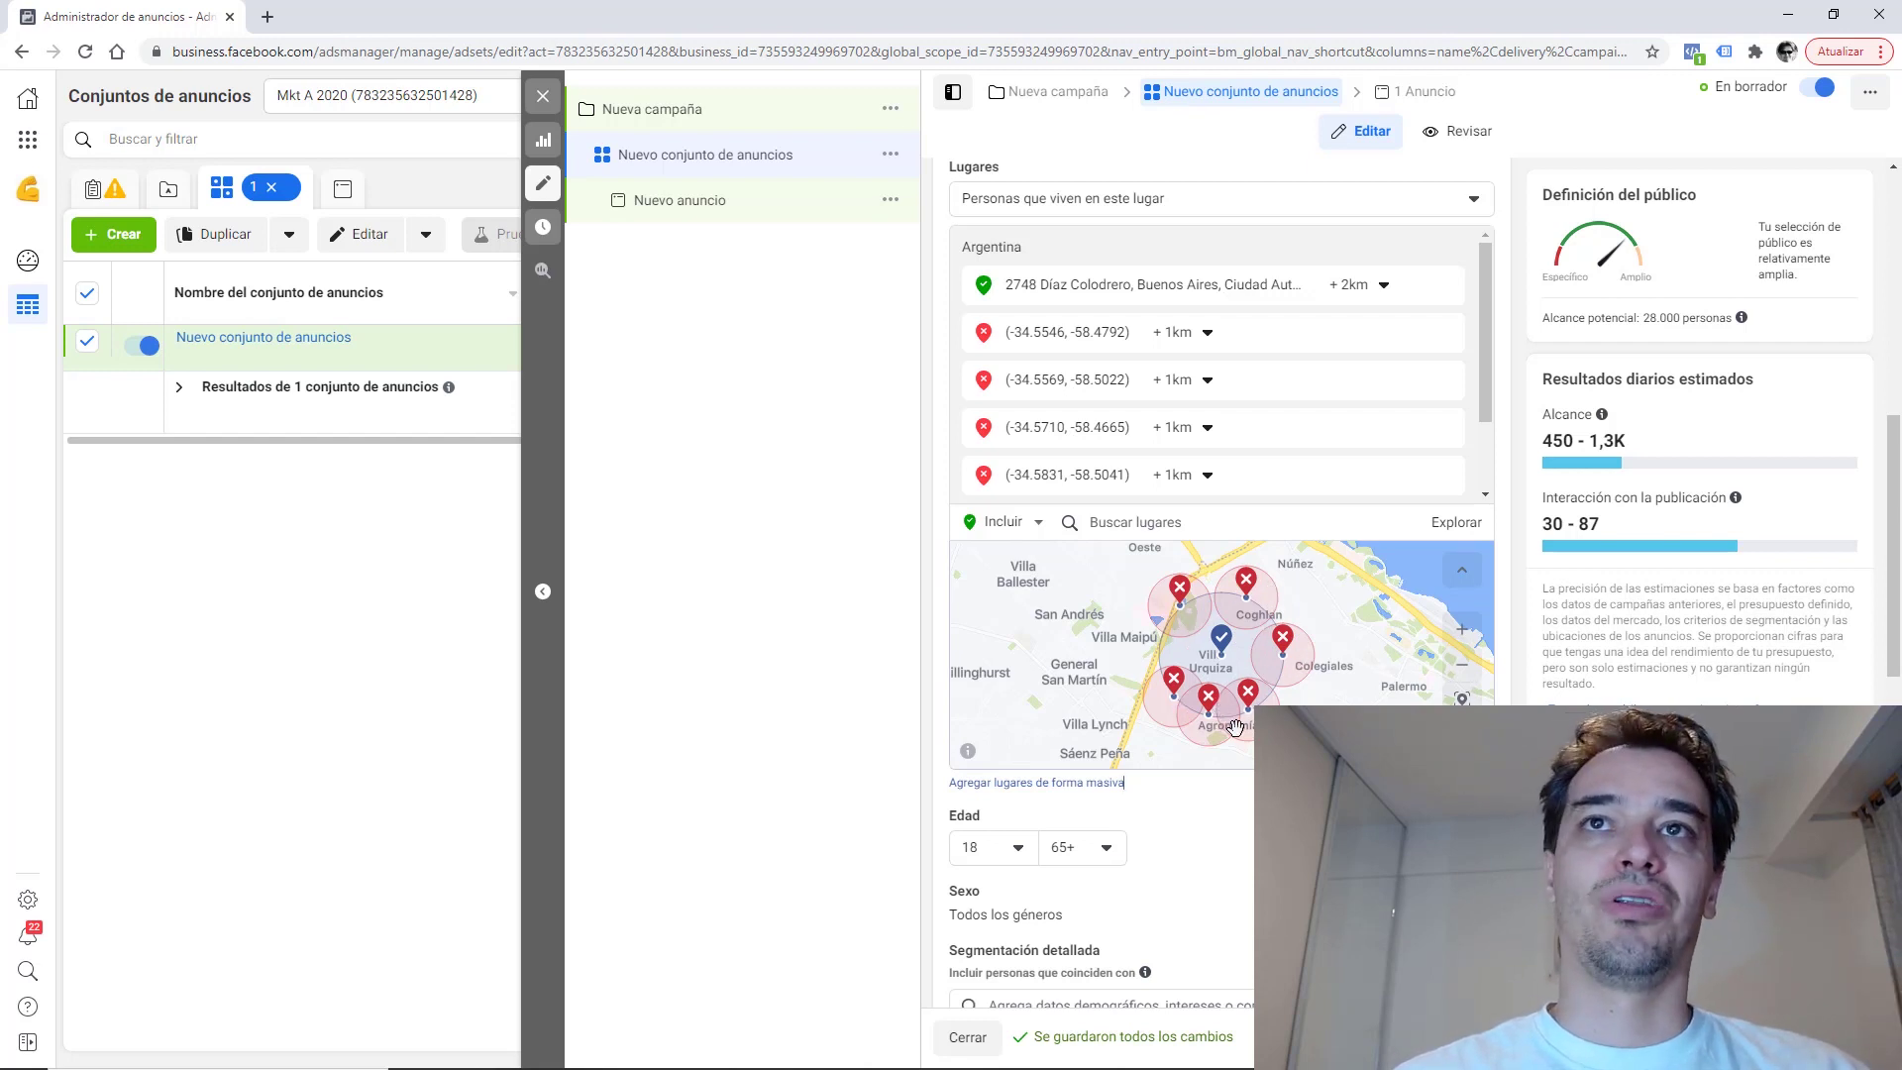
{"action": "left_click", "coordinate": [1363, 286]}
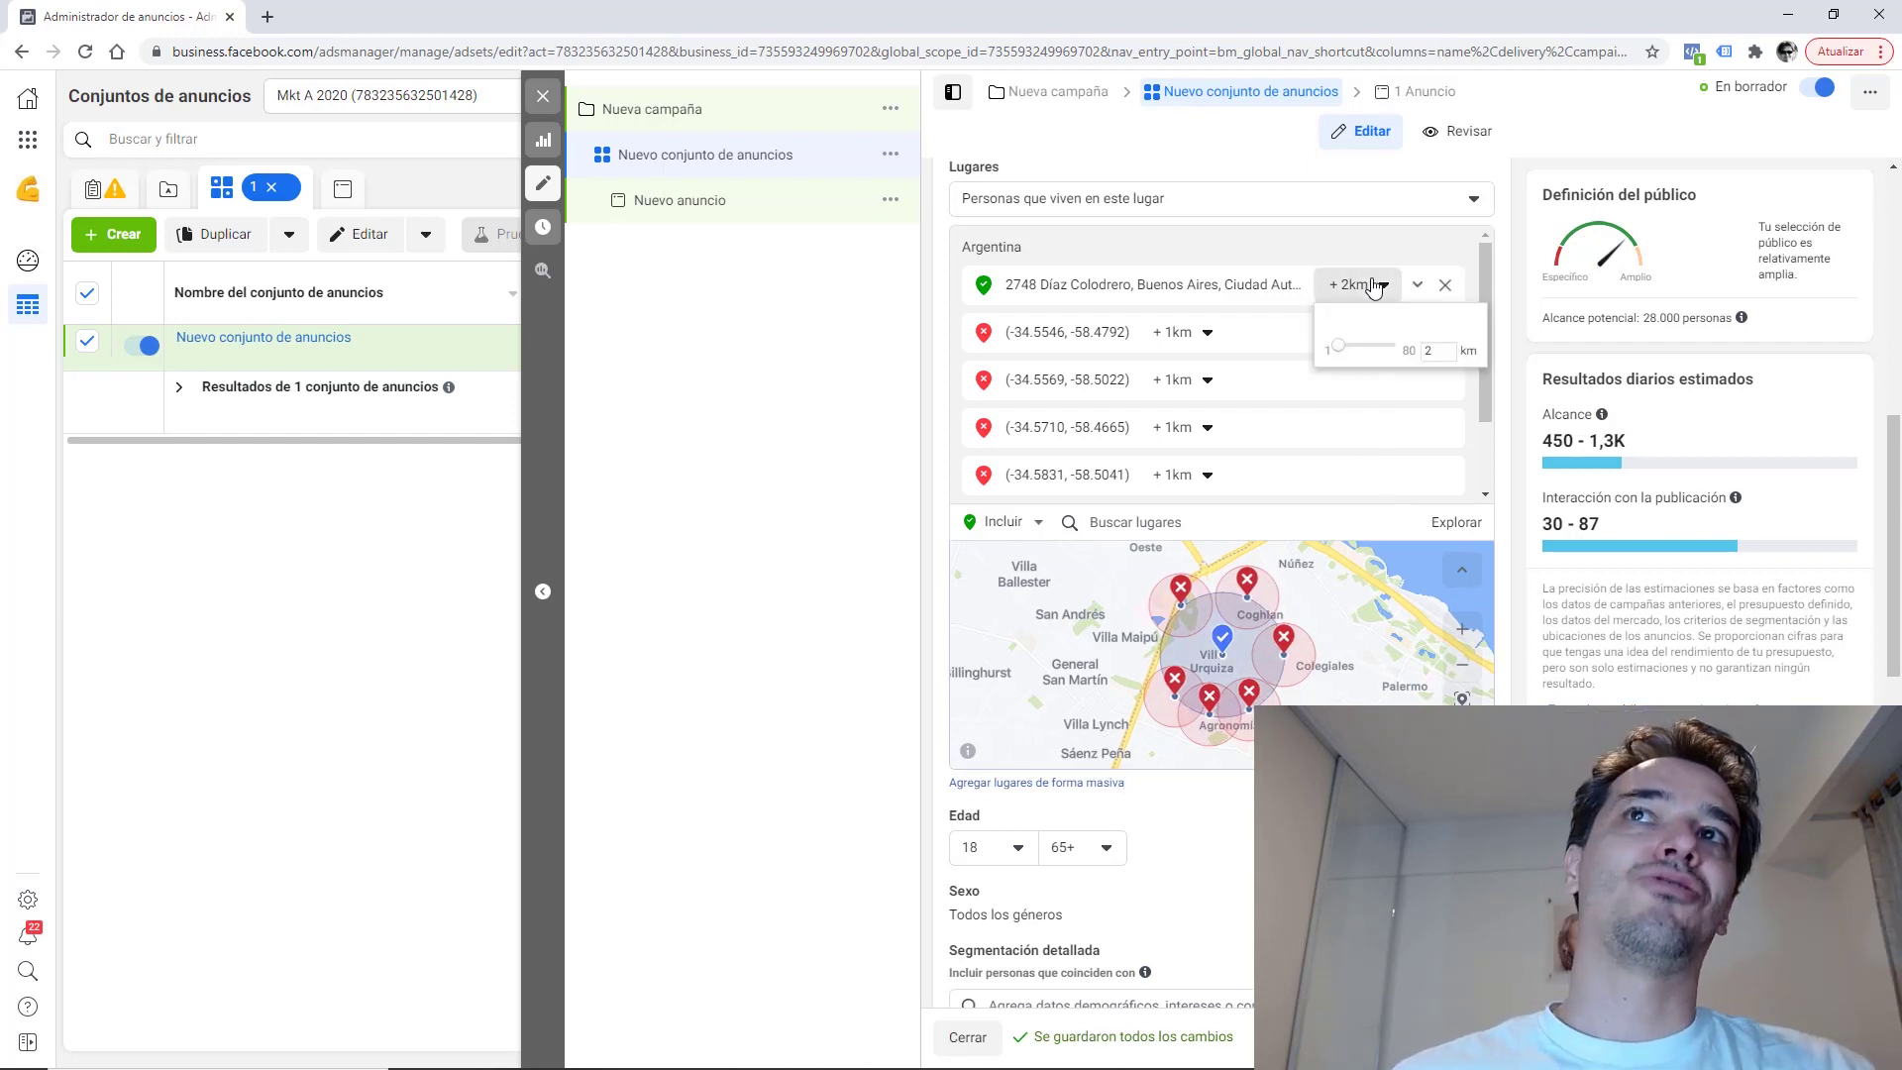
{"action": "left_click", "coordinate": [1445, 287]}
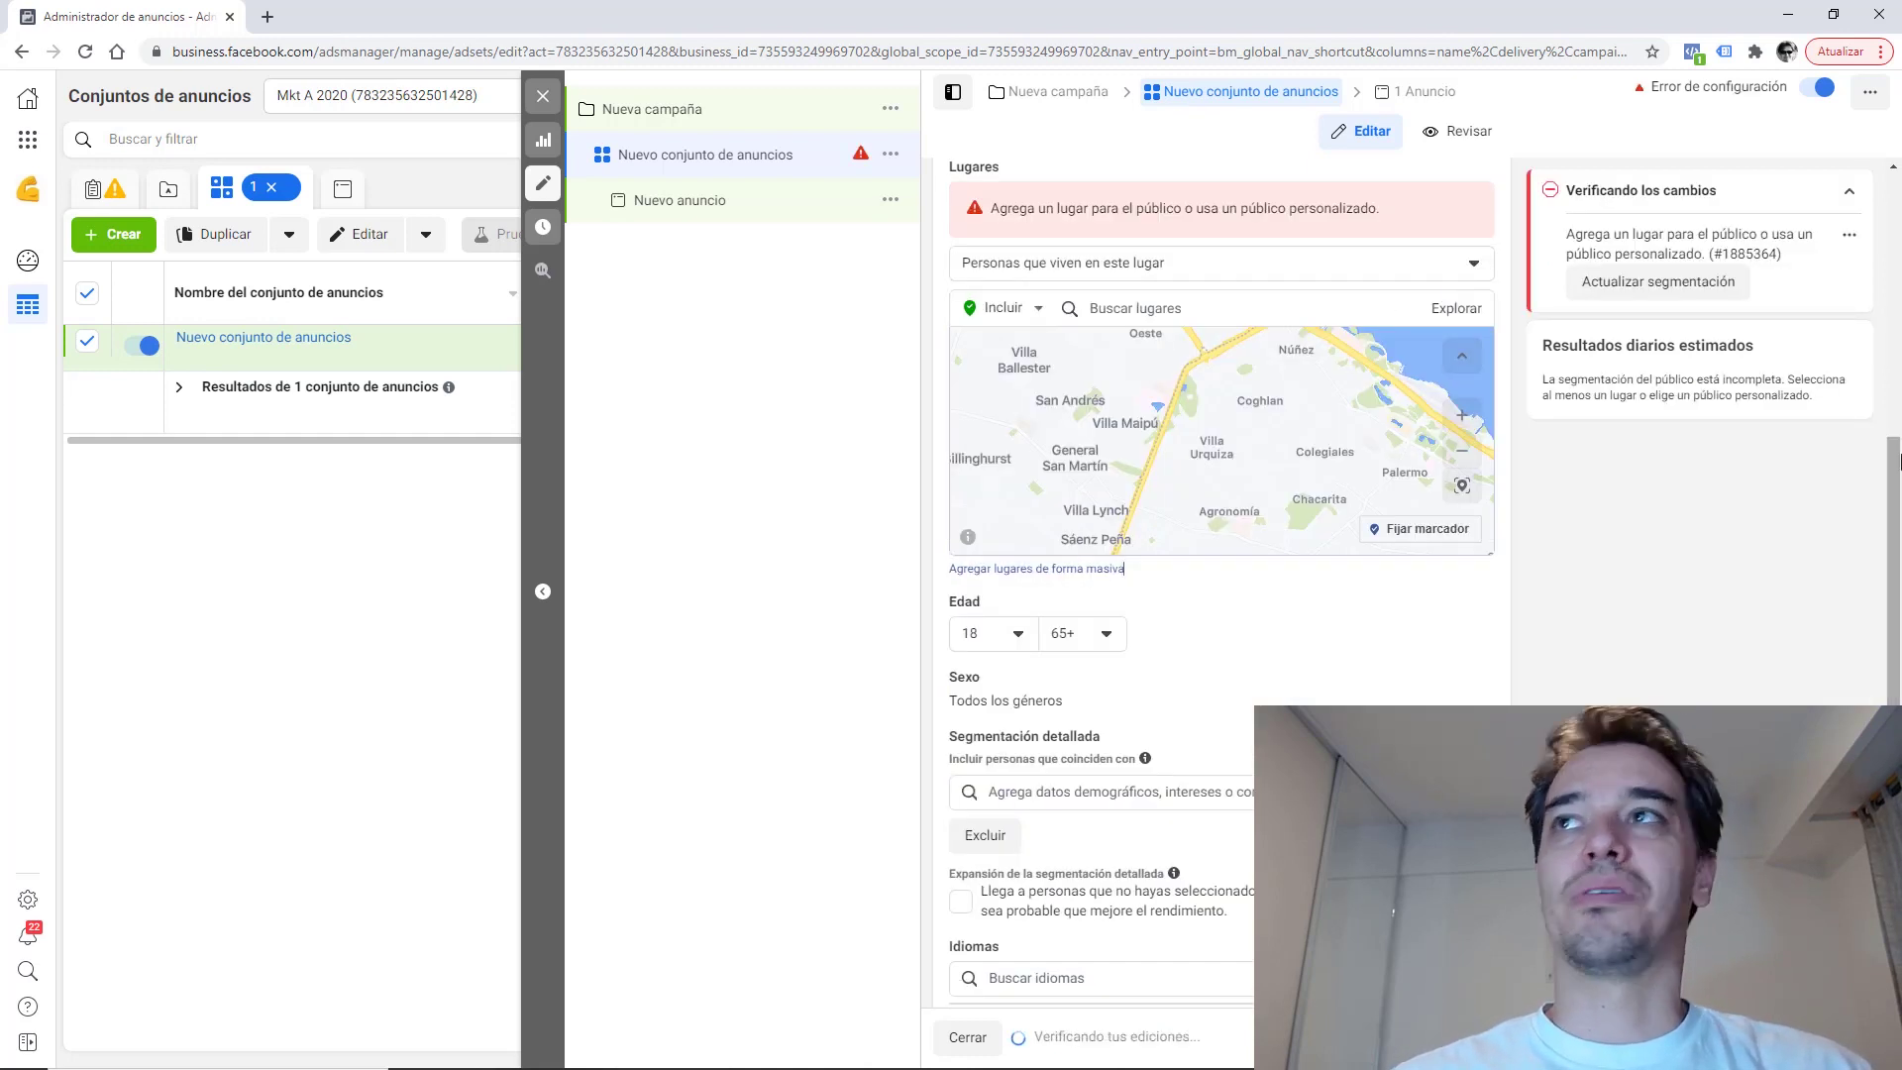
{"action": "scroll", "coordinate": [1894, 509], "scroll_direction": "up", "scroll_amount": 3}
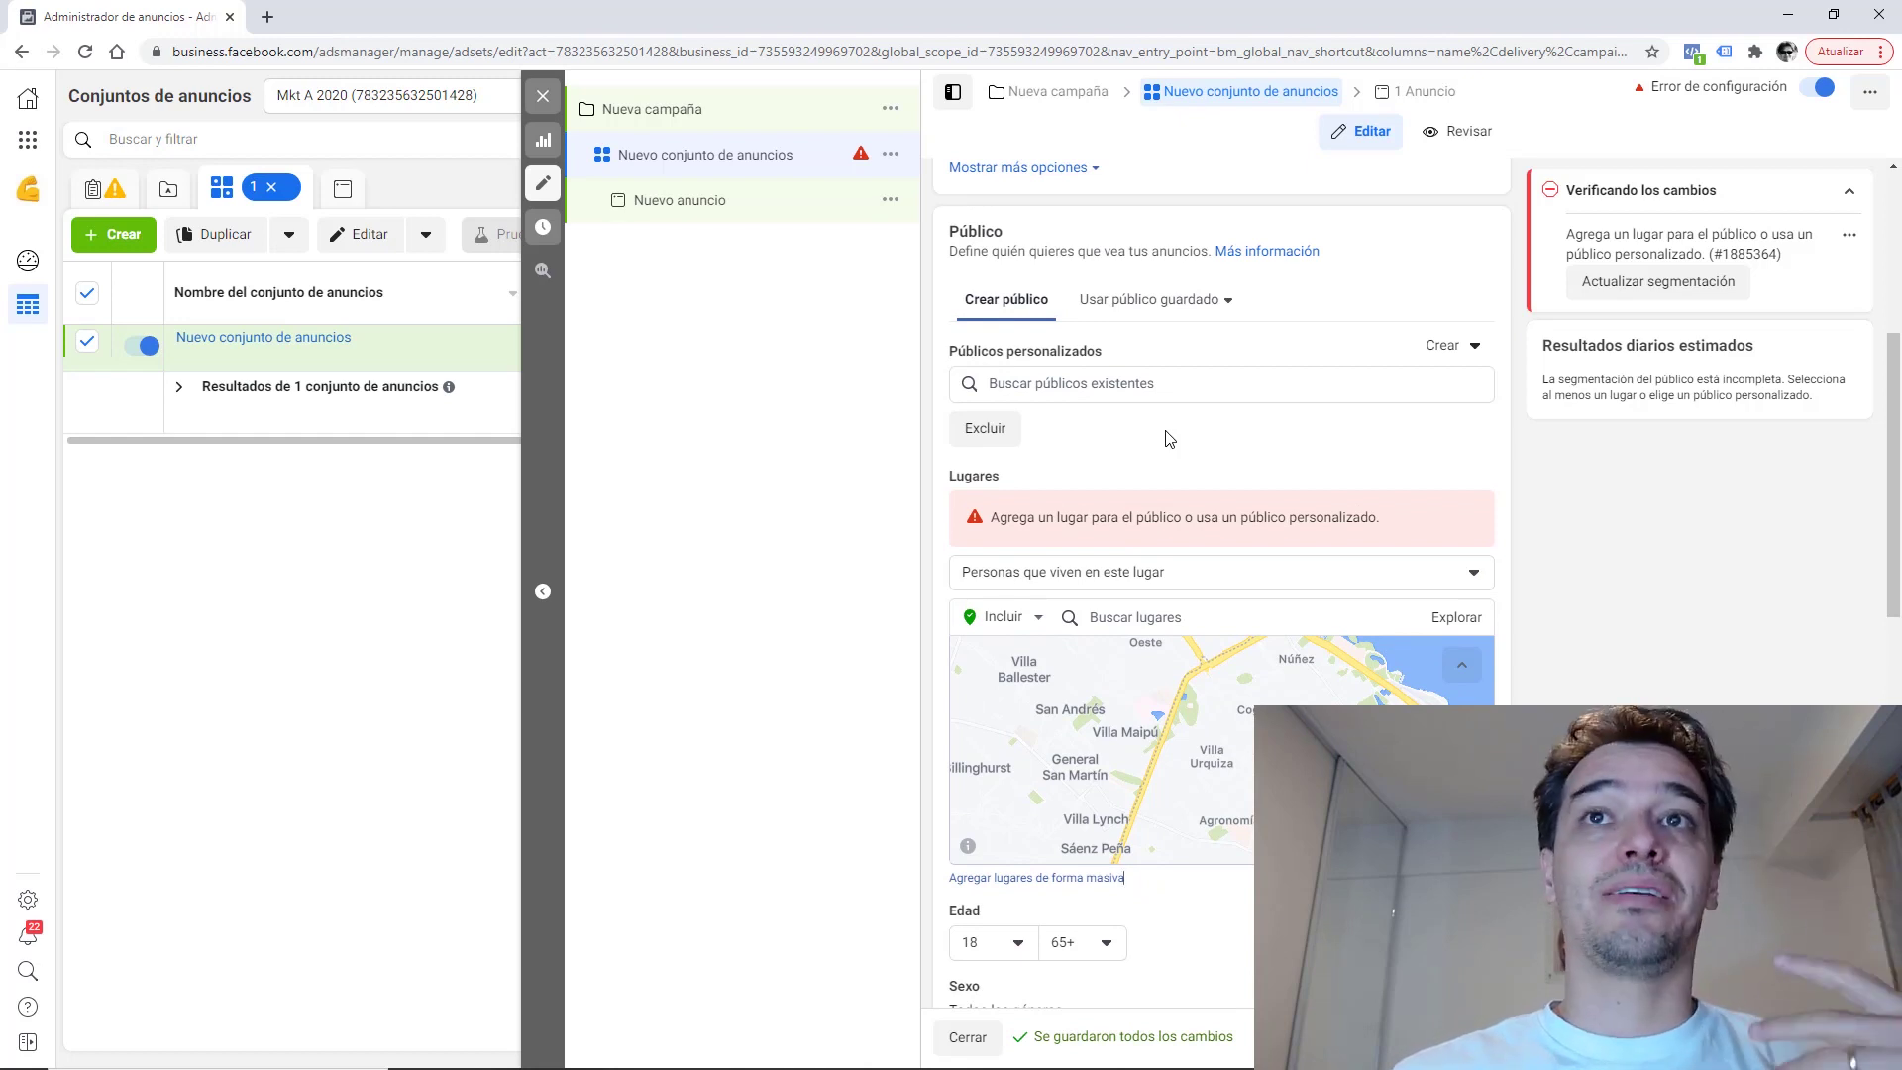
{"action": "left_click", "coordinate": [1049, 387]}
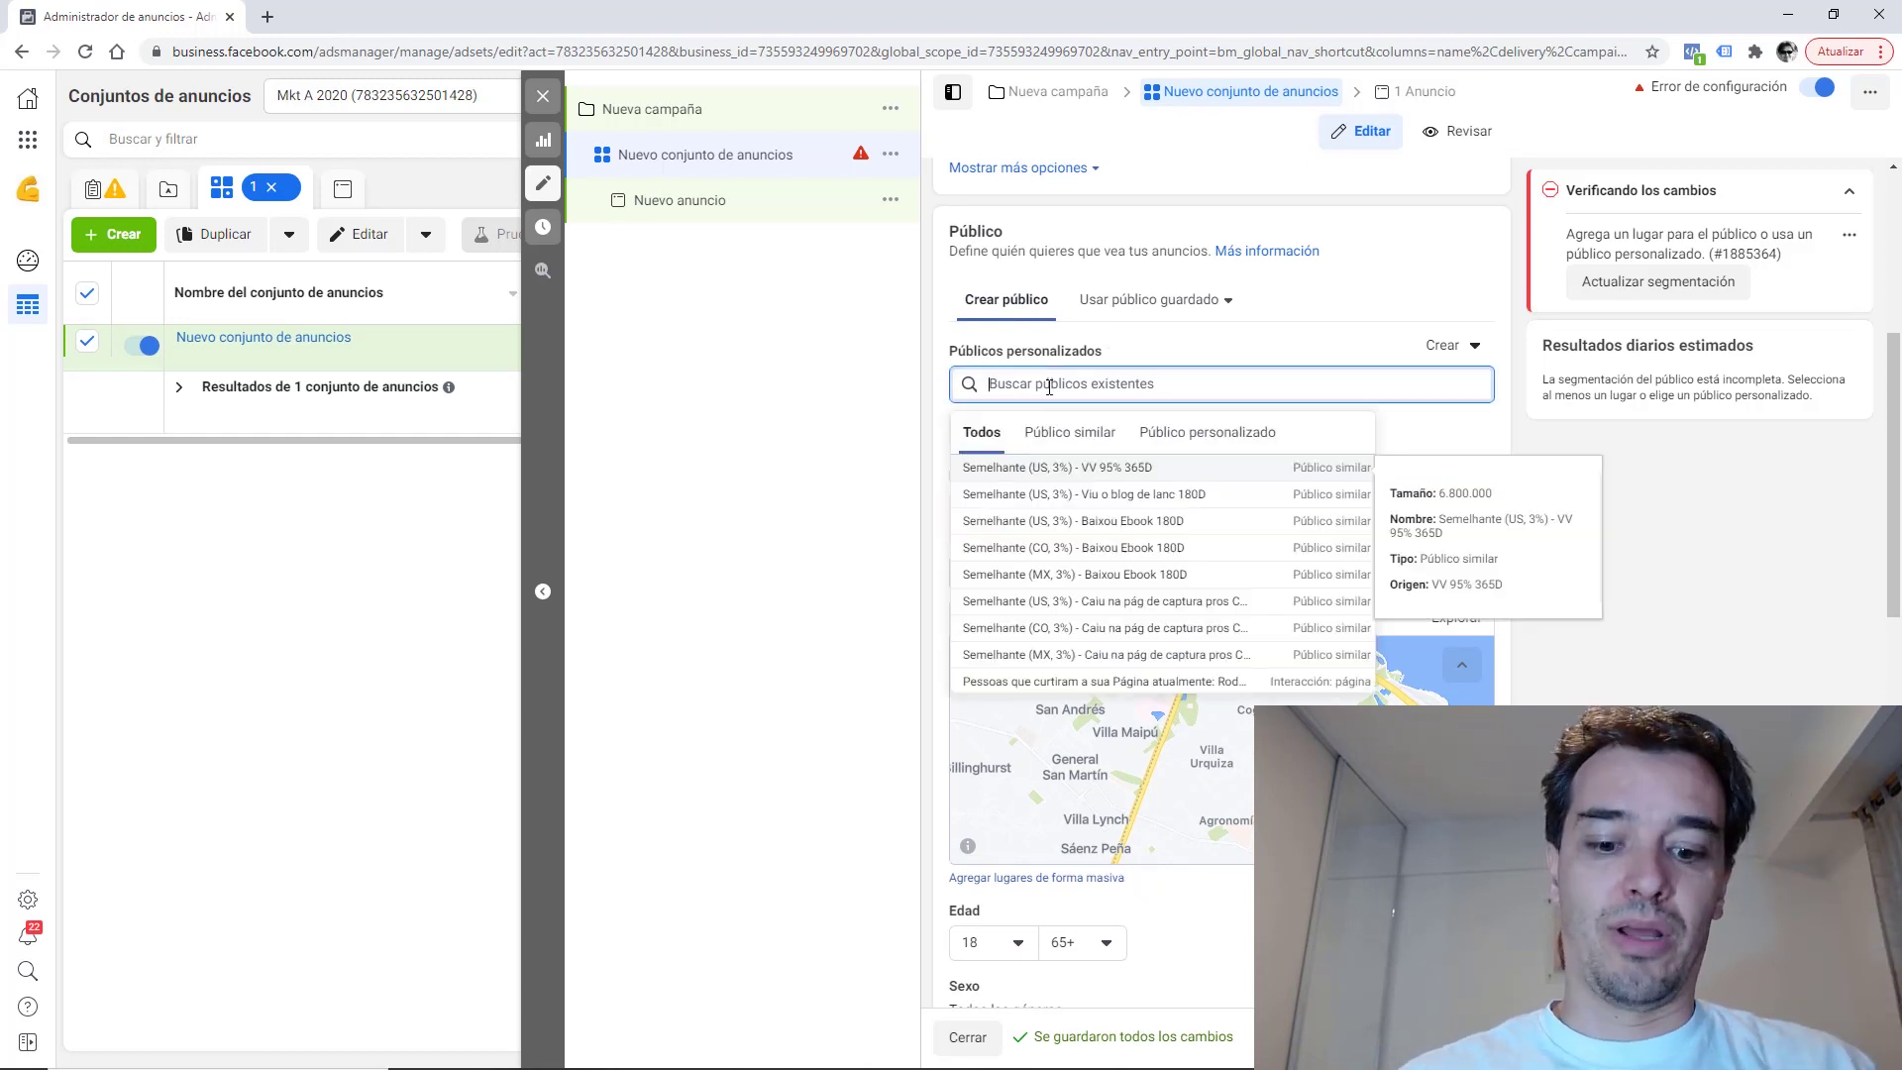
{"action": "type", "text": "bu"}
{"action": "key", "text": "BackSpace"}
{"action": "key", "text": "BackSpace"}
{"action": "key", "text": "BackSpace"}
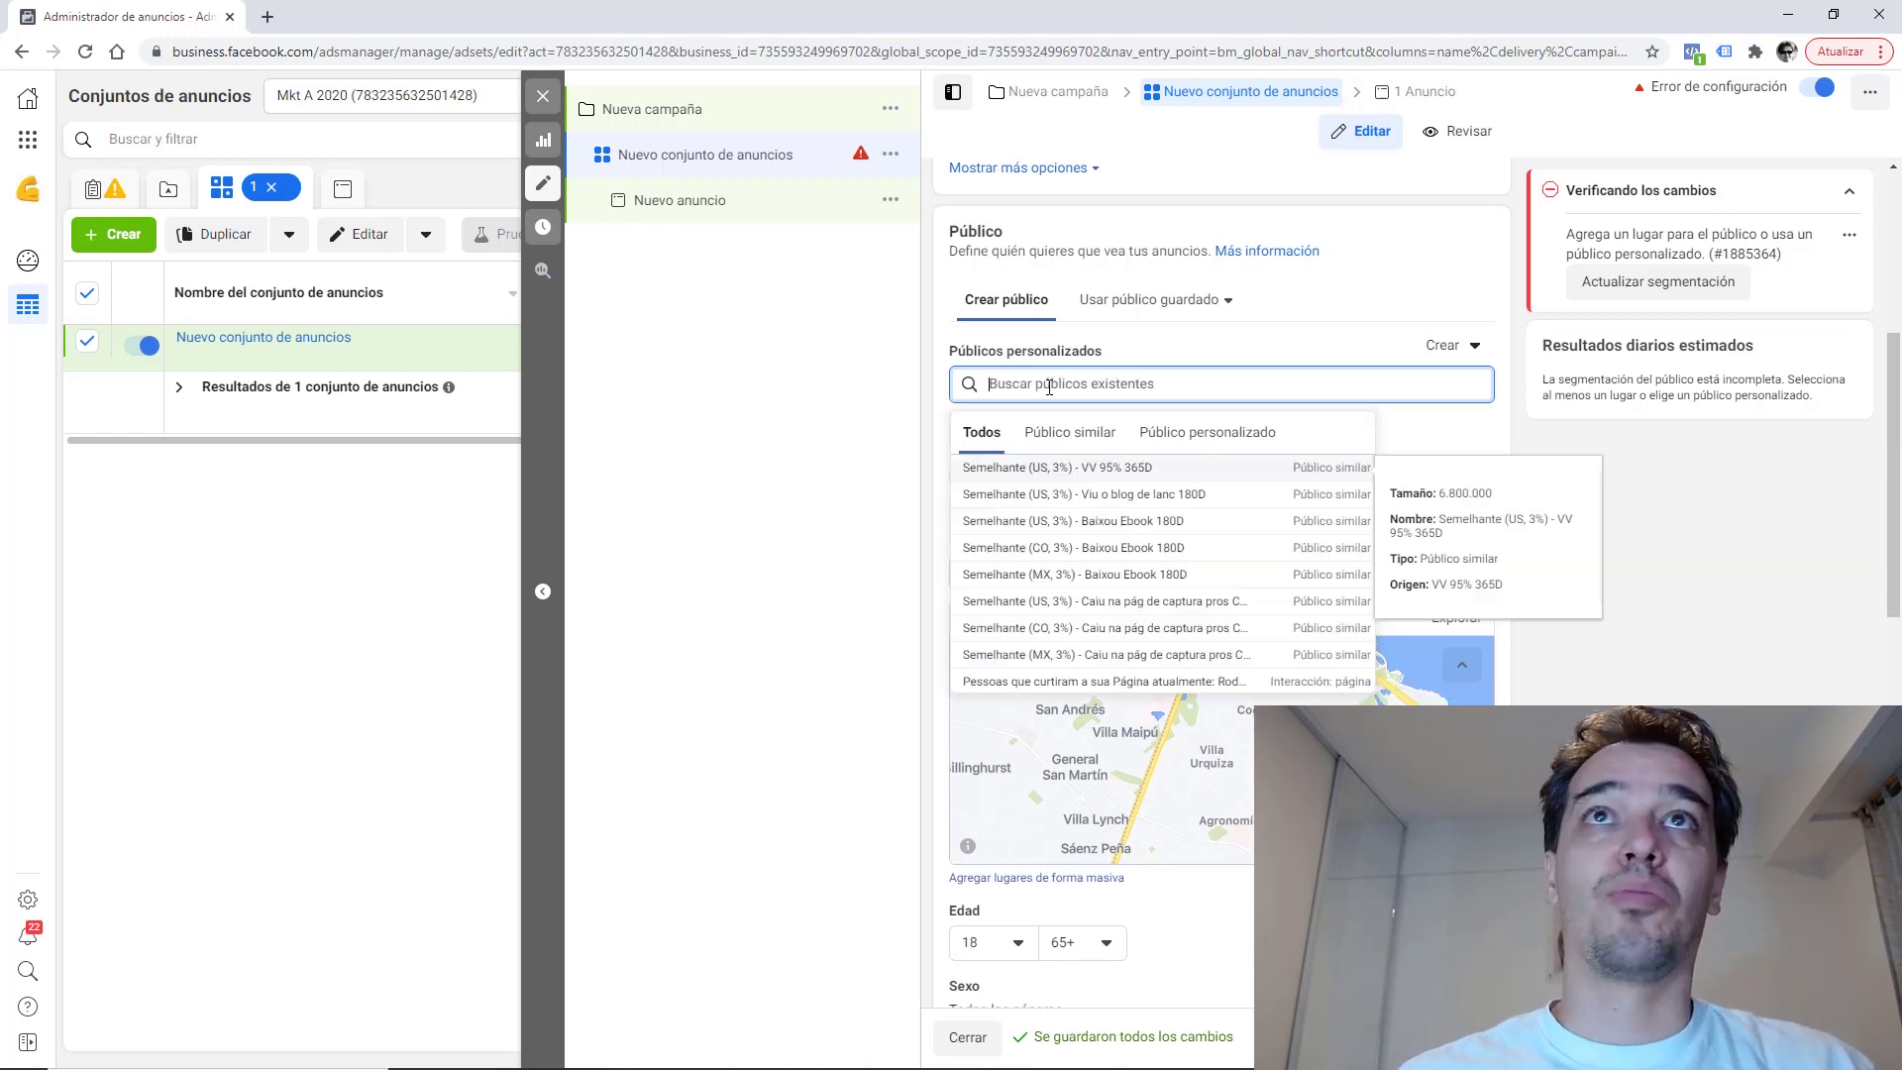
{"action": "left_click", "coordinate": [1770, 475]}
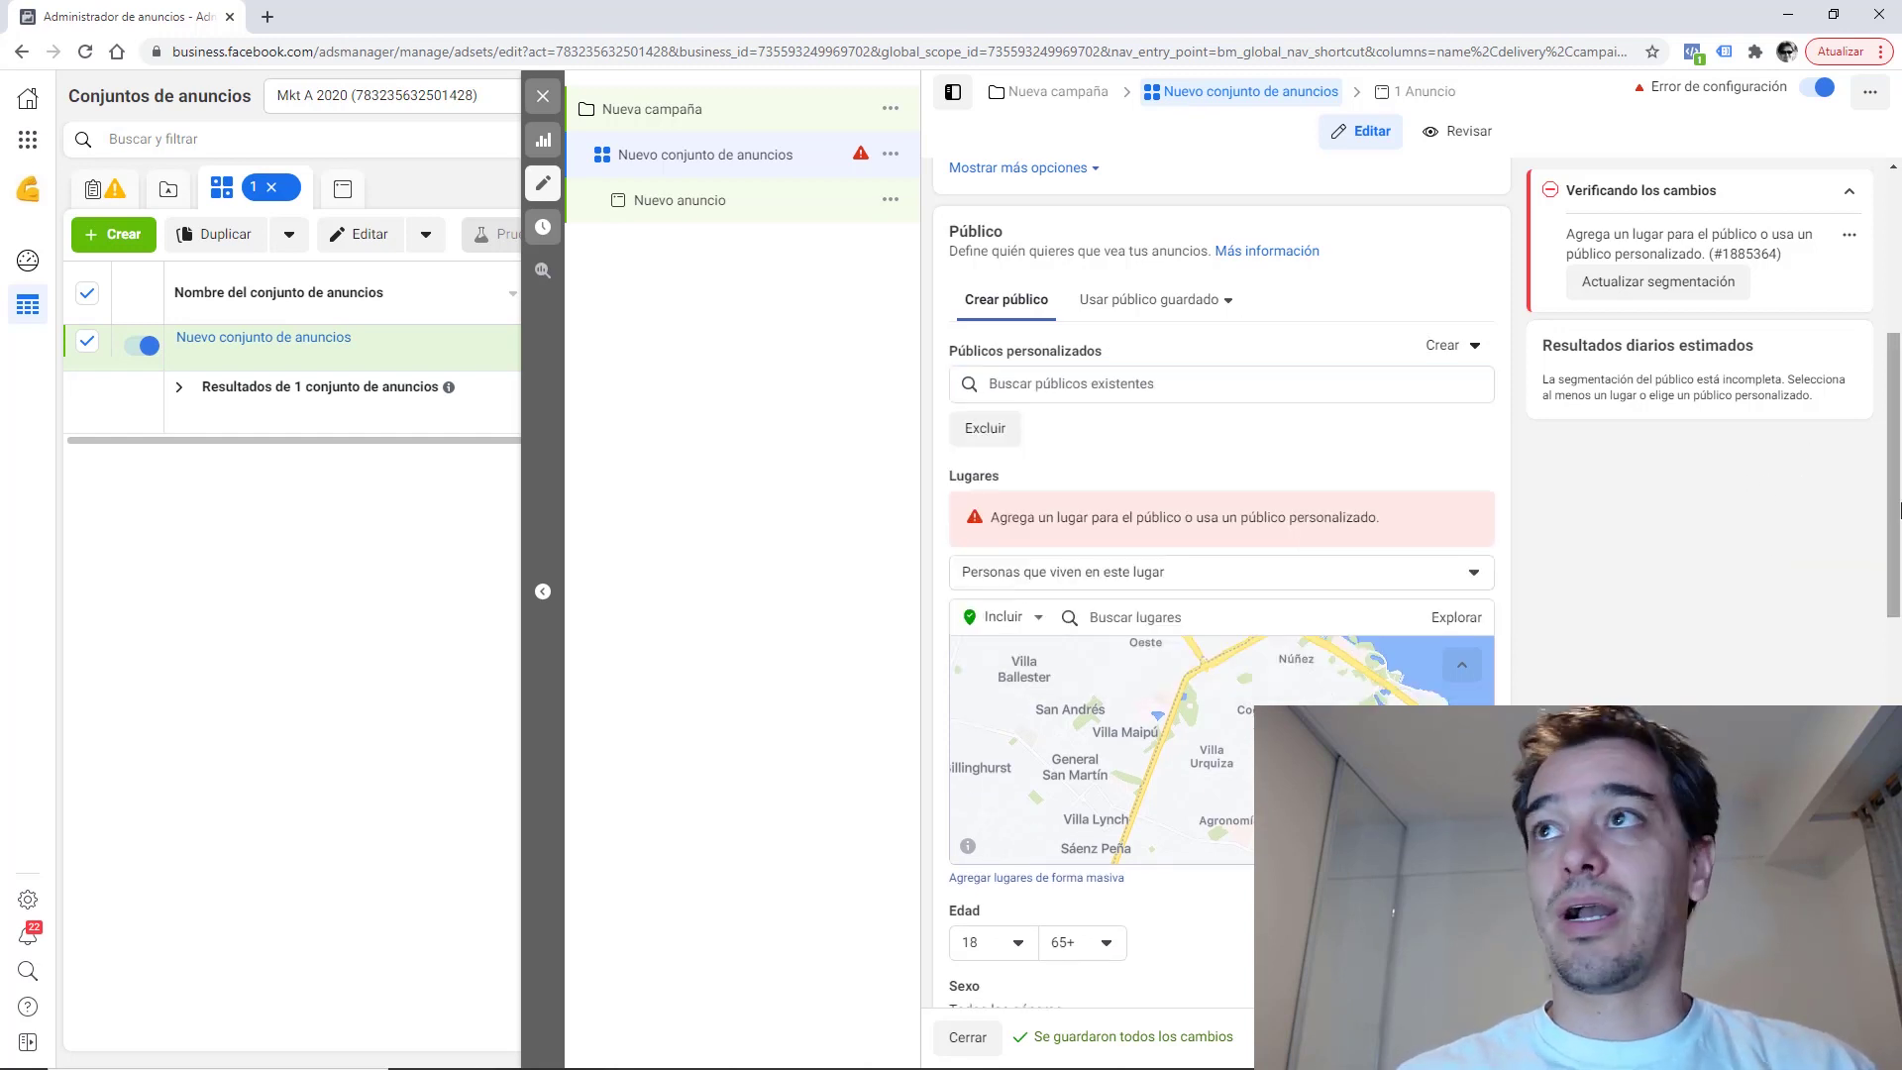
{"action": "scroll", "coordinate": [1890, 616], "scroll_direction": "down", "scroll_amount": 4}
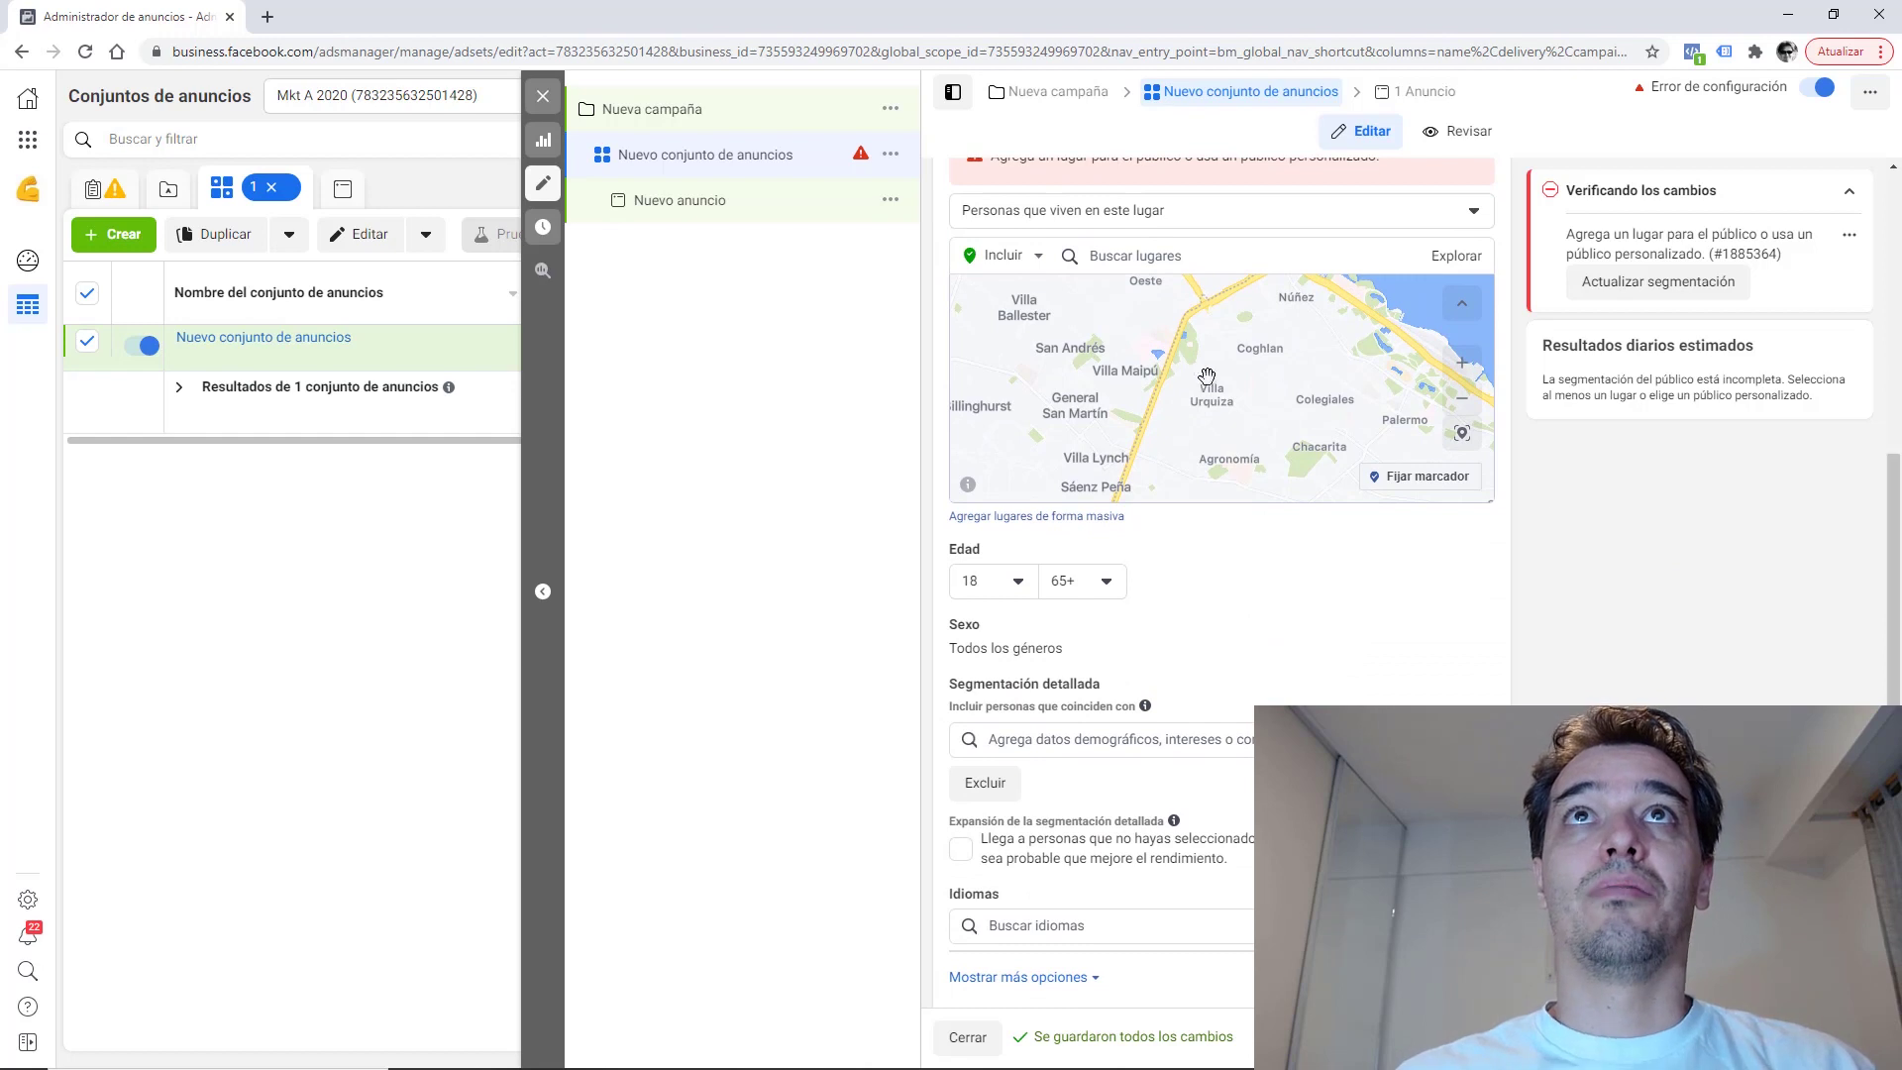
{"action": "left_click", "coordinate": [1152, 260]}
Add Buenos Aires (Ciudad Autónoma) with Solo ciudad actual, then begin a new place search.
{"action": "type", "text": "buenos aires"}
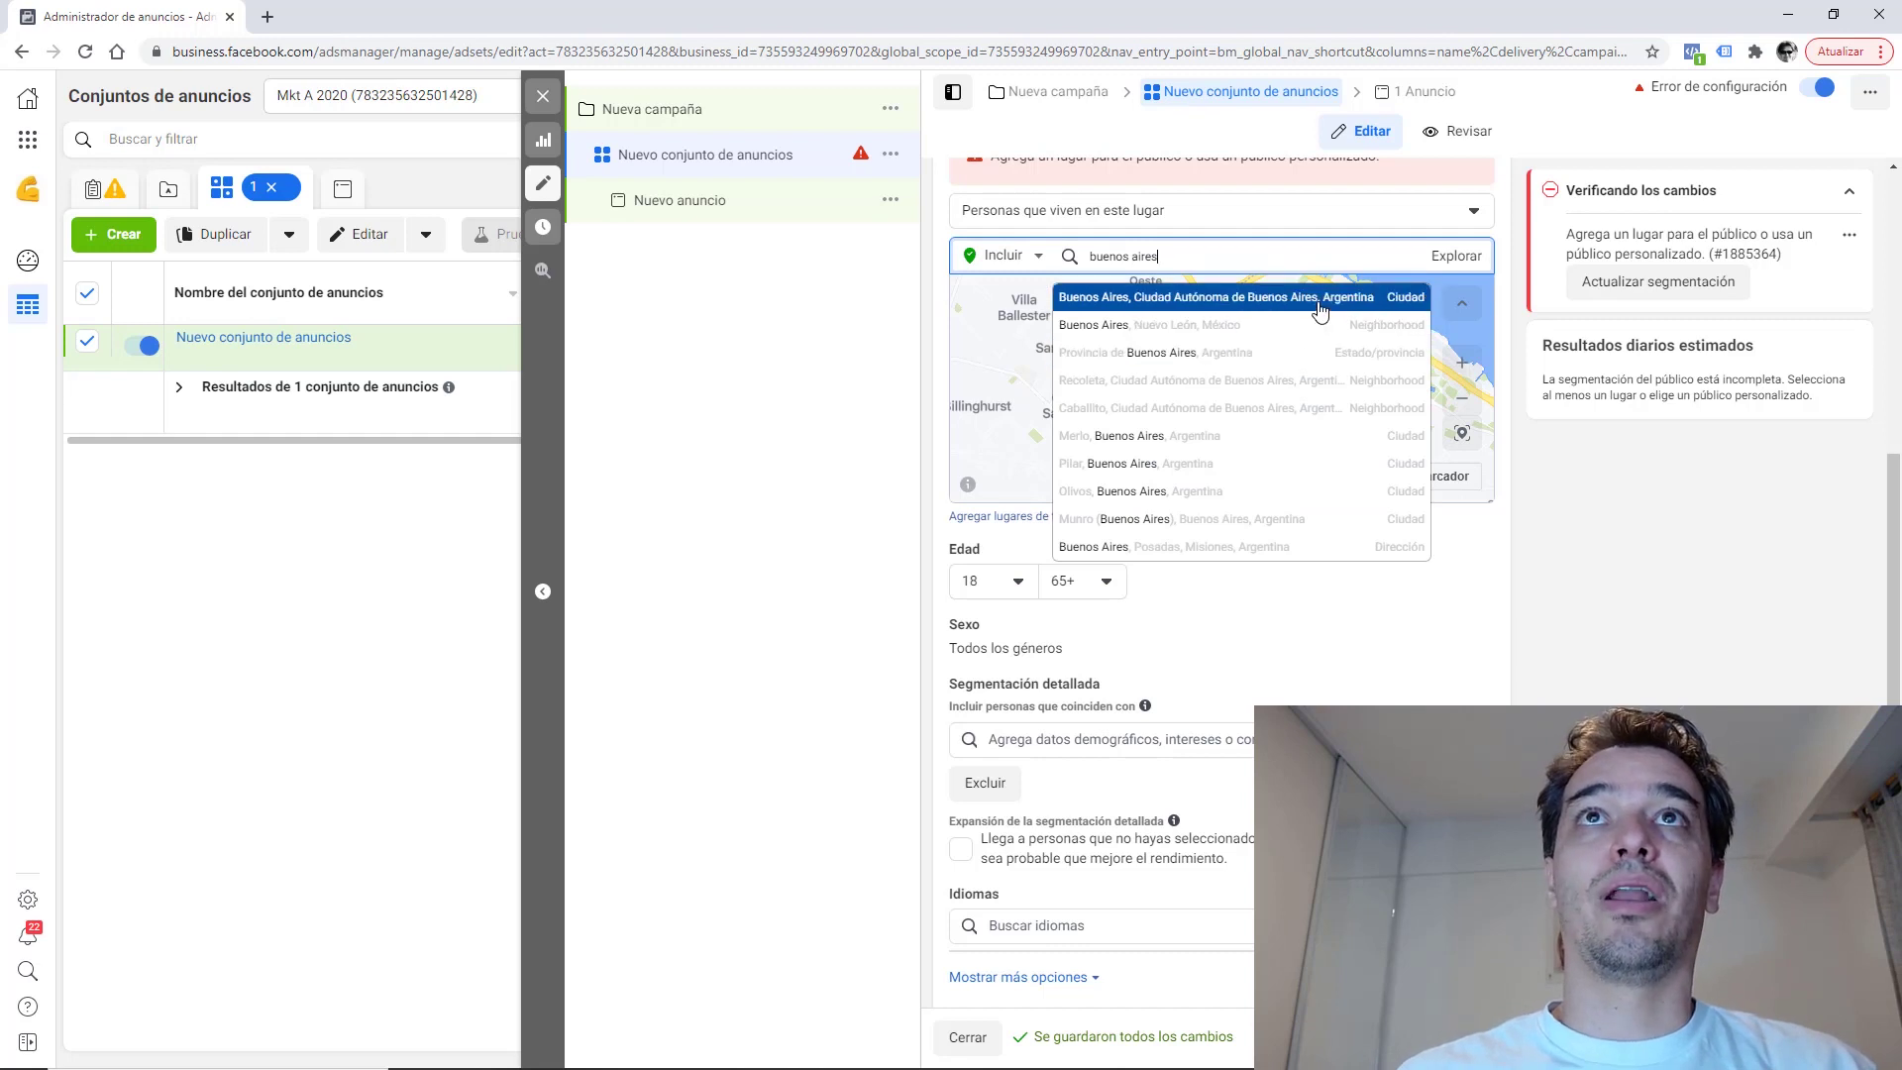
{"action": "left_click", "coordinate": [1320, 310]}
{"action": "left_click", "coordinate": [1367, 233]}
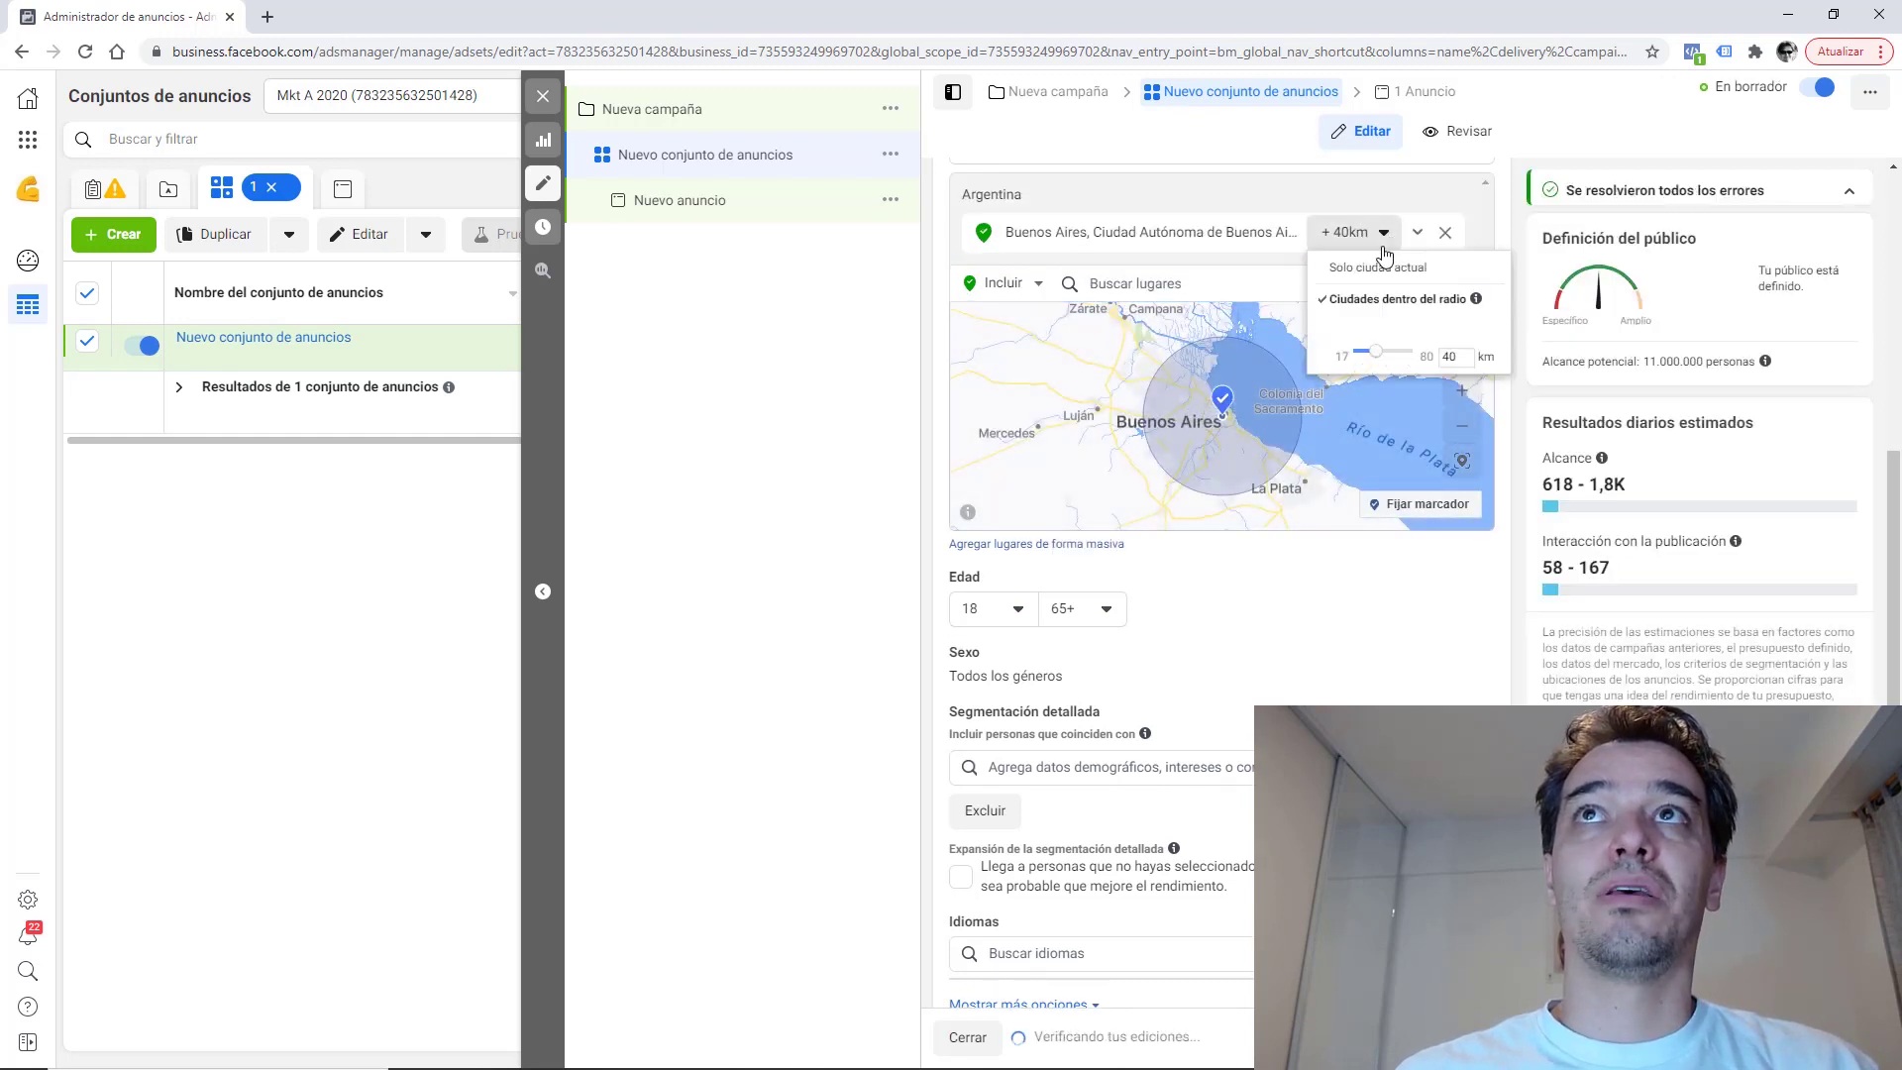
{"action": "left_click", "coordinate": [1359, 268]}
{"action": "left_click", "coordinate": [1178, 284]}
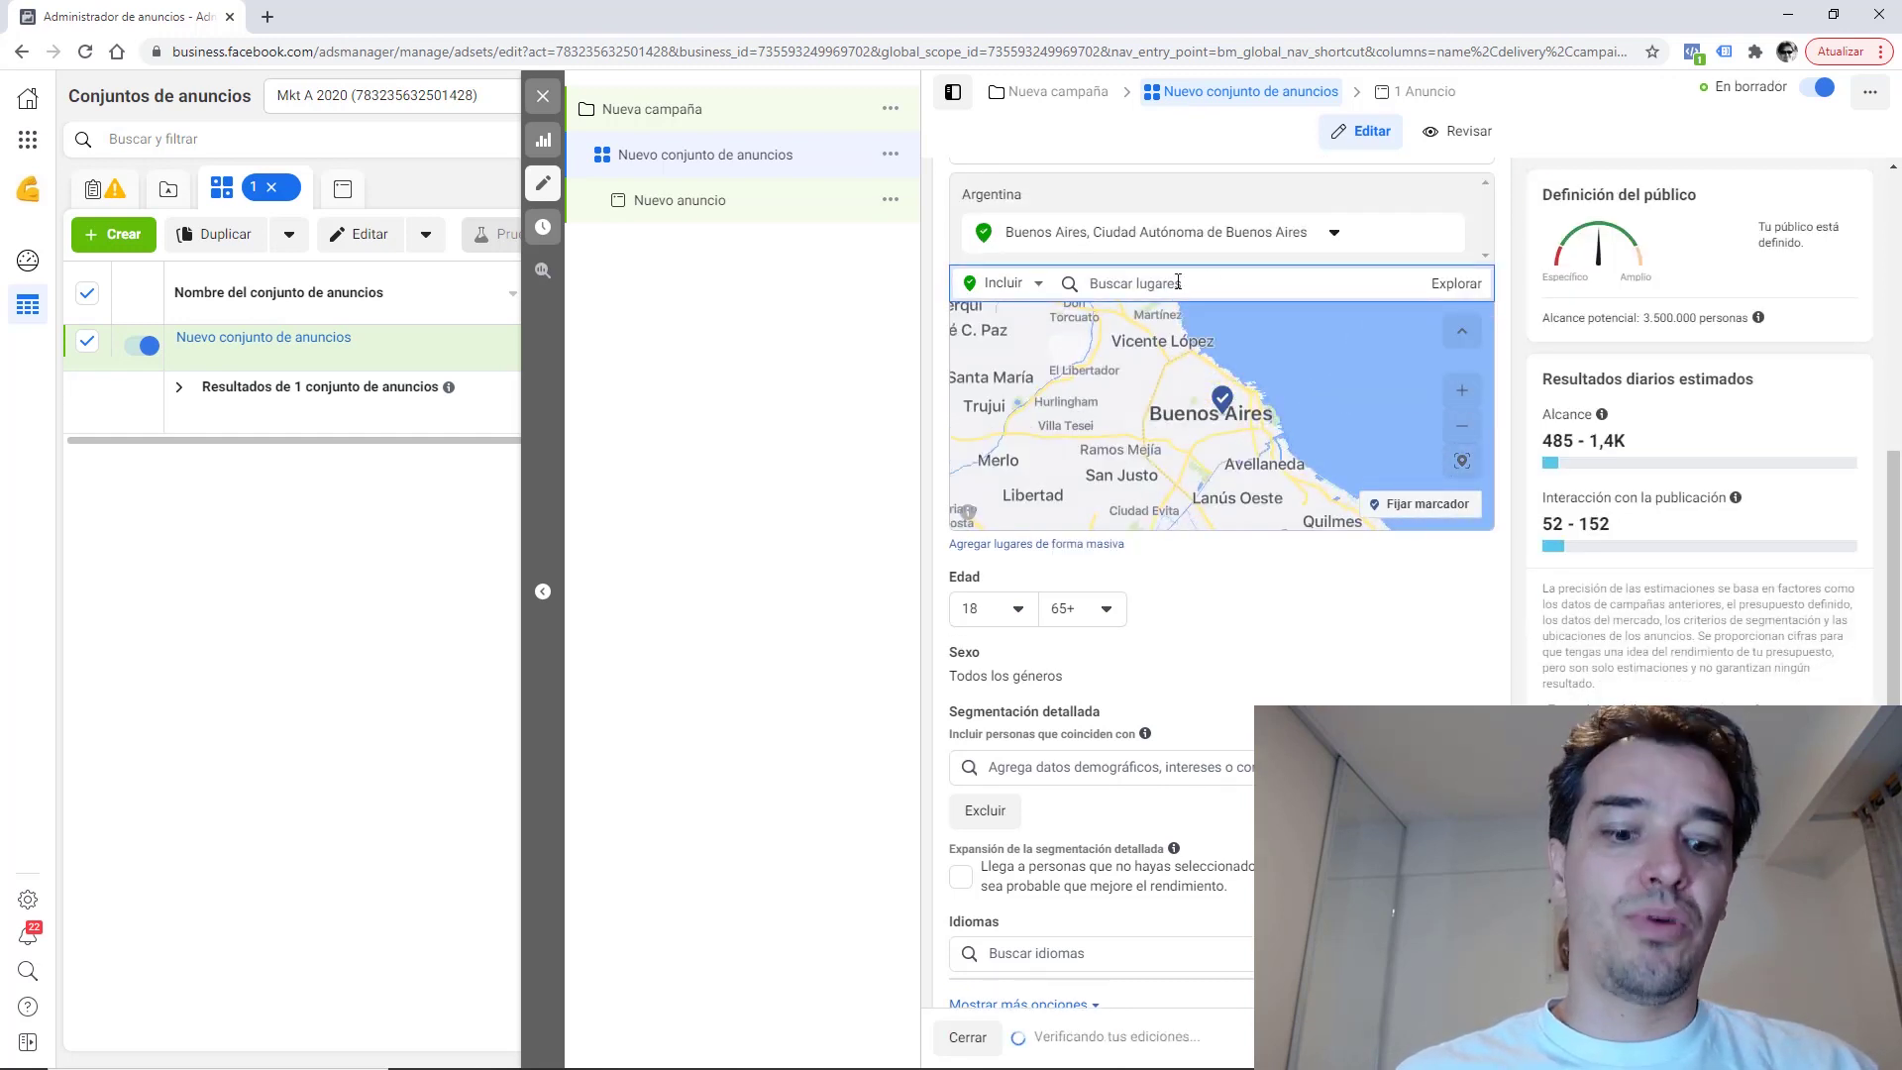
{"action": "type", "text": "d"}
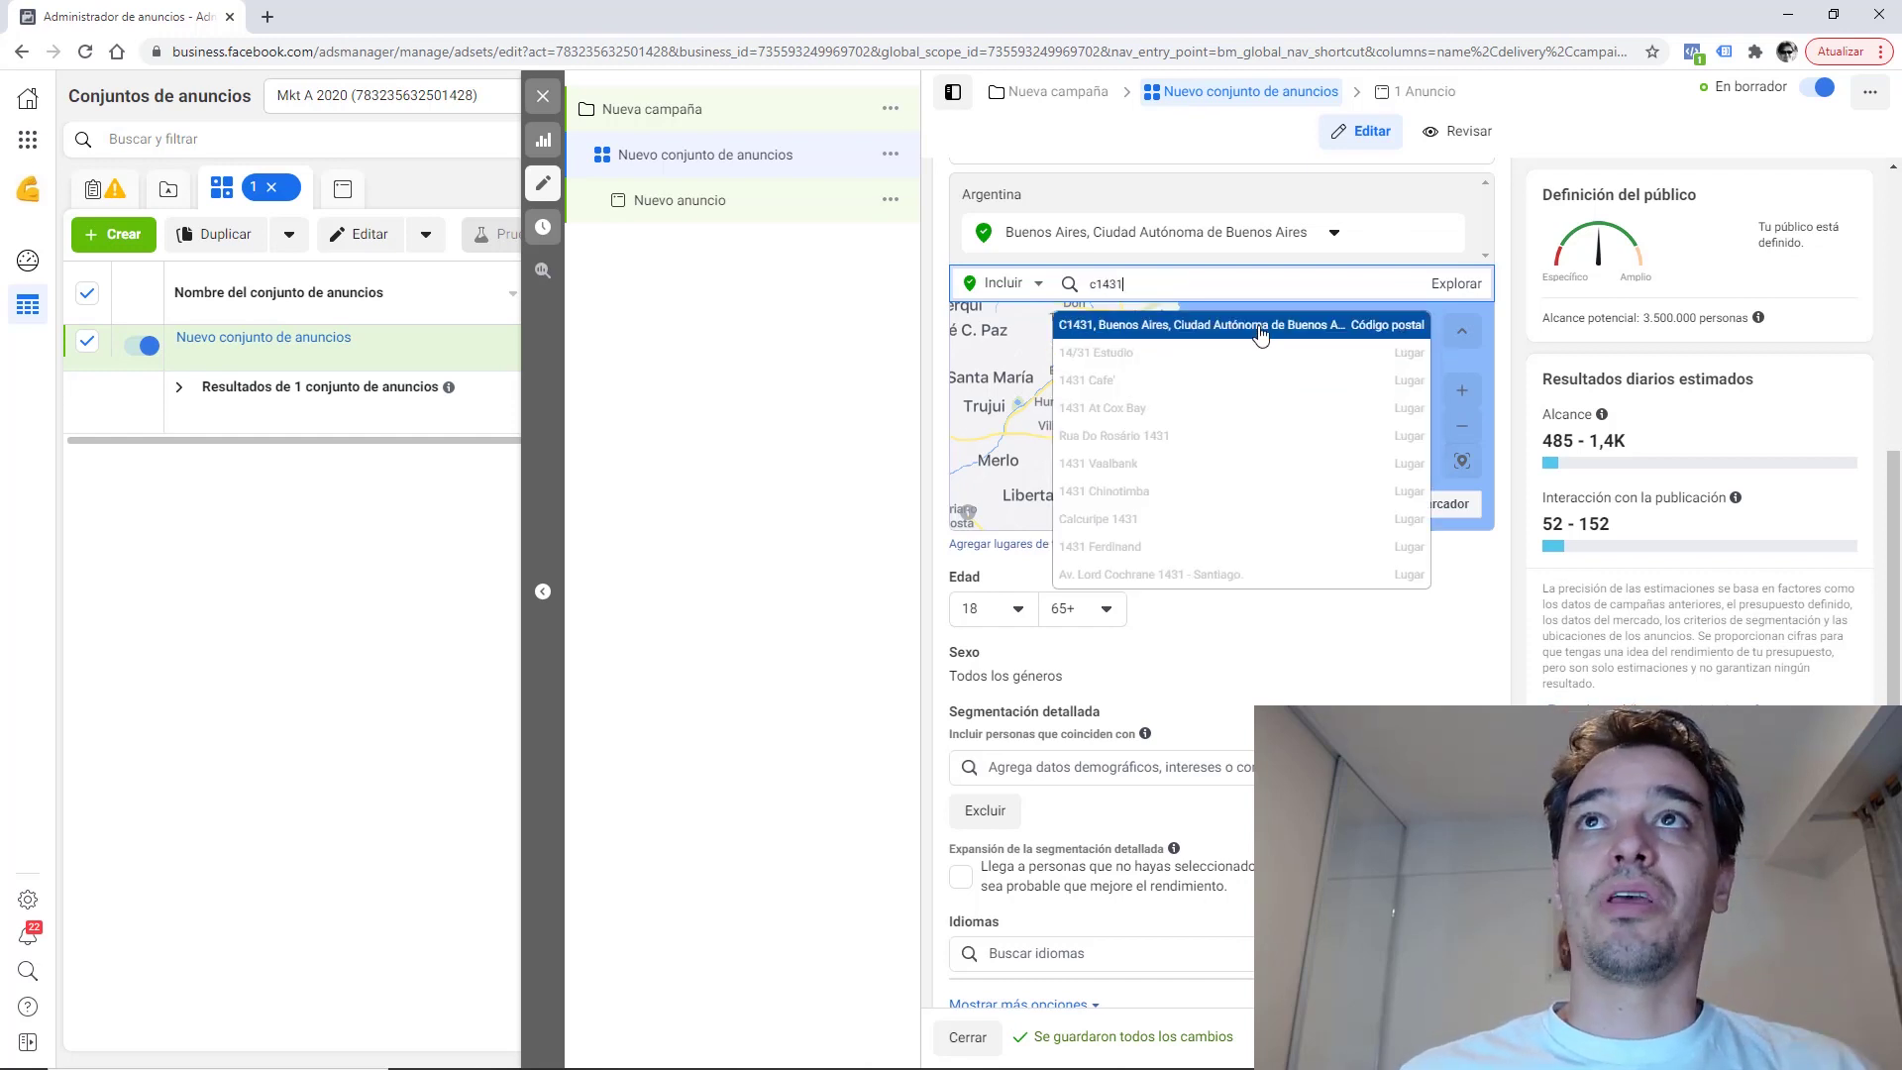
Replace Buenos Aires city with postal code C1431 as the location and zoom the map in on it.
{"action": "left_click", "coordinate": [1204, 337]}
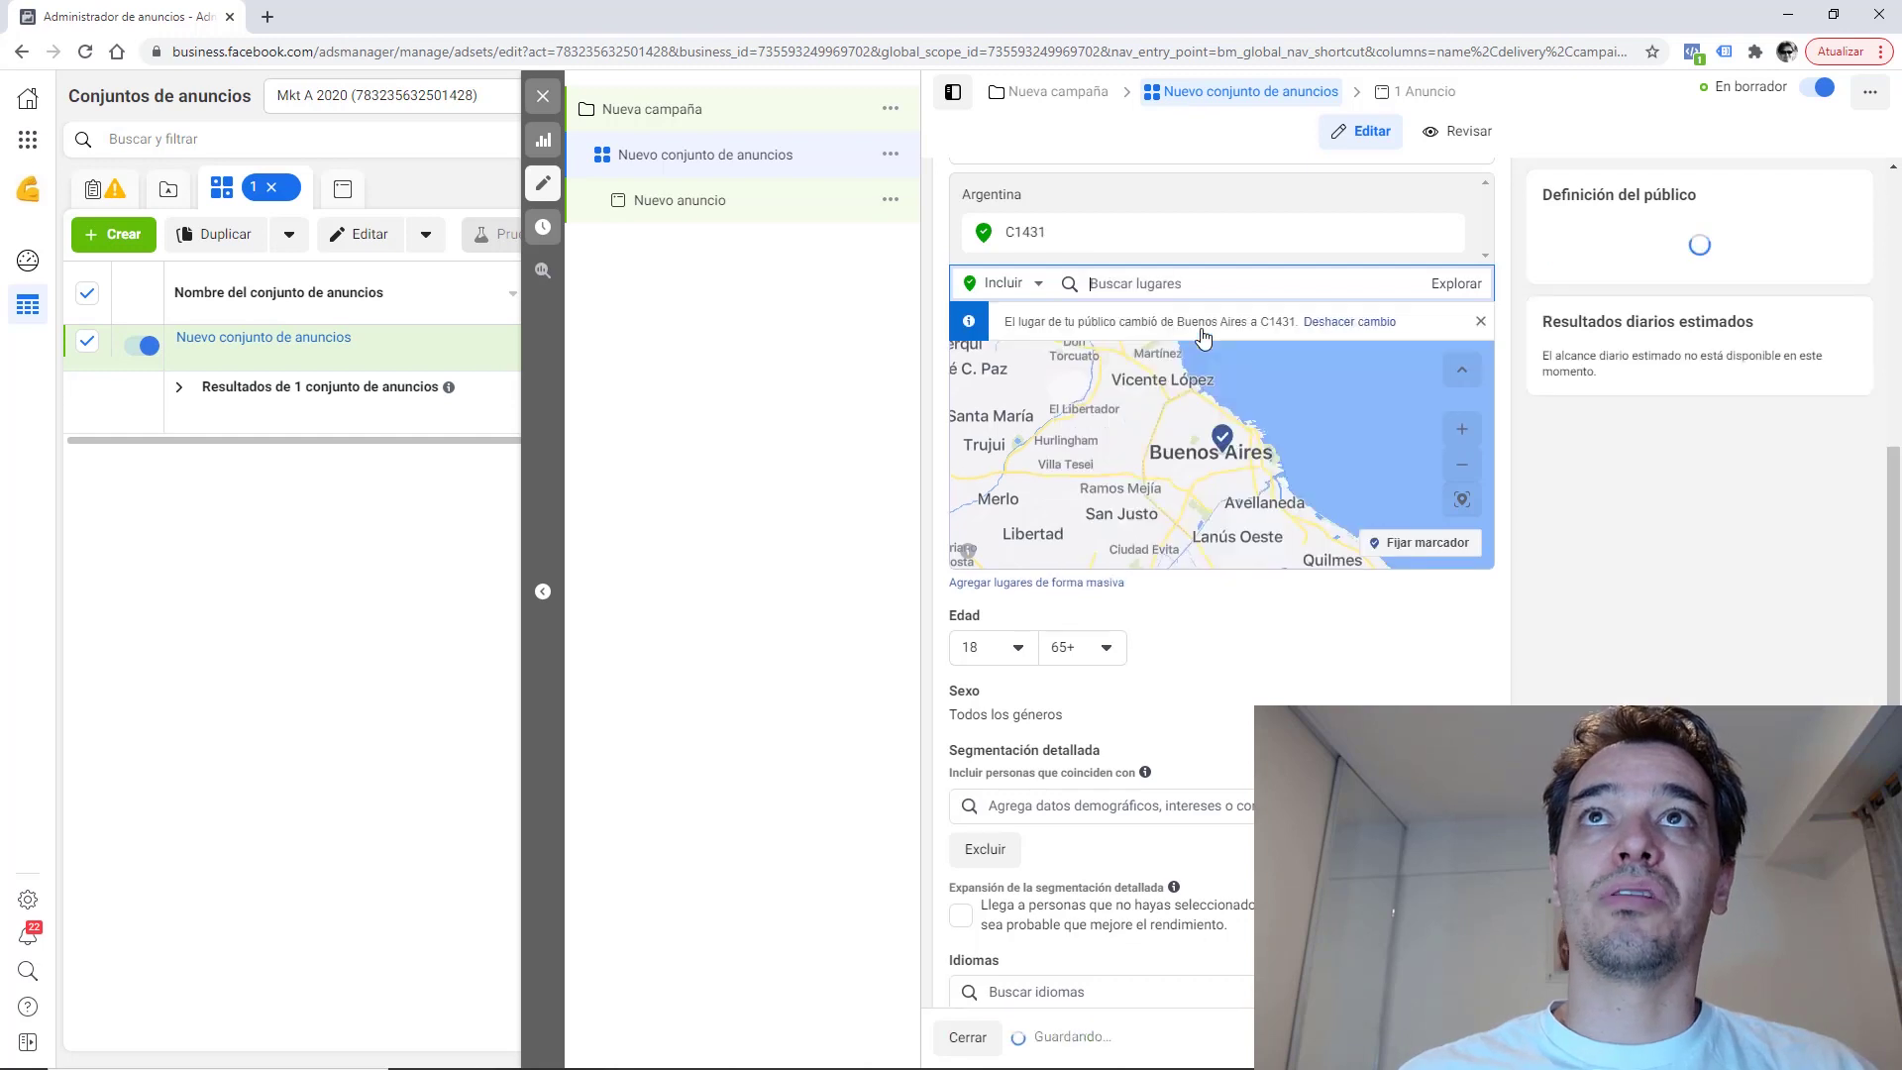
{"action": "left_click", "coordinate": [1452, 436]}
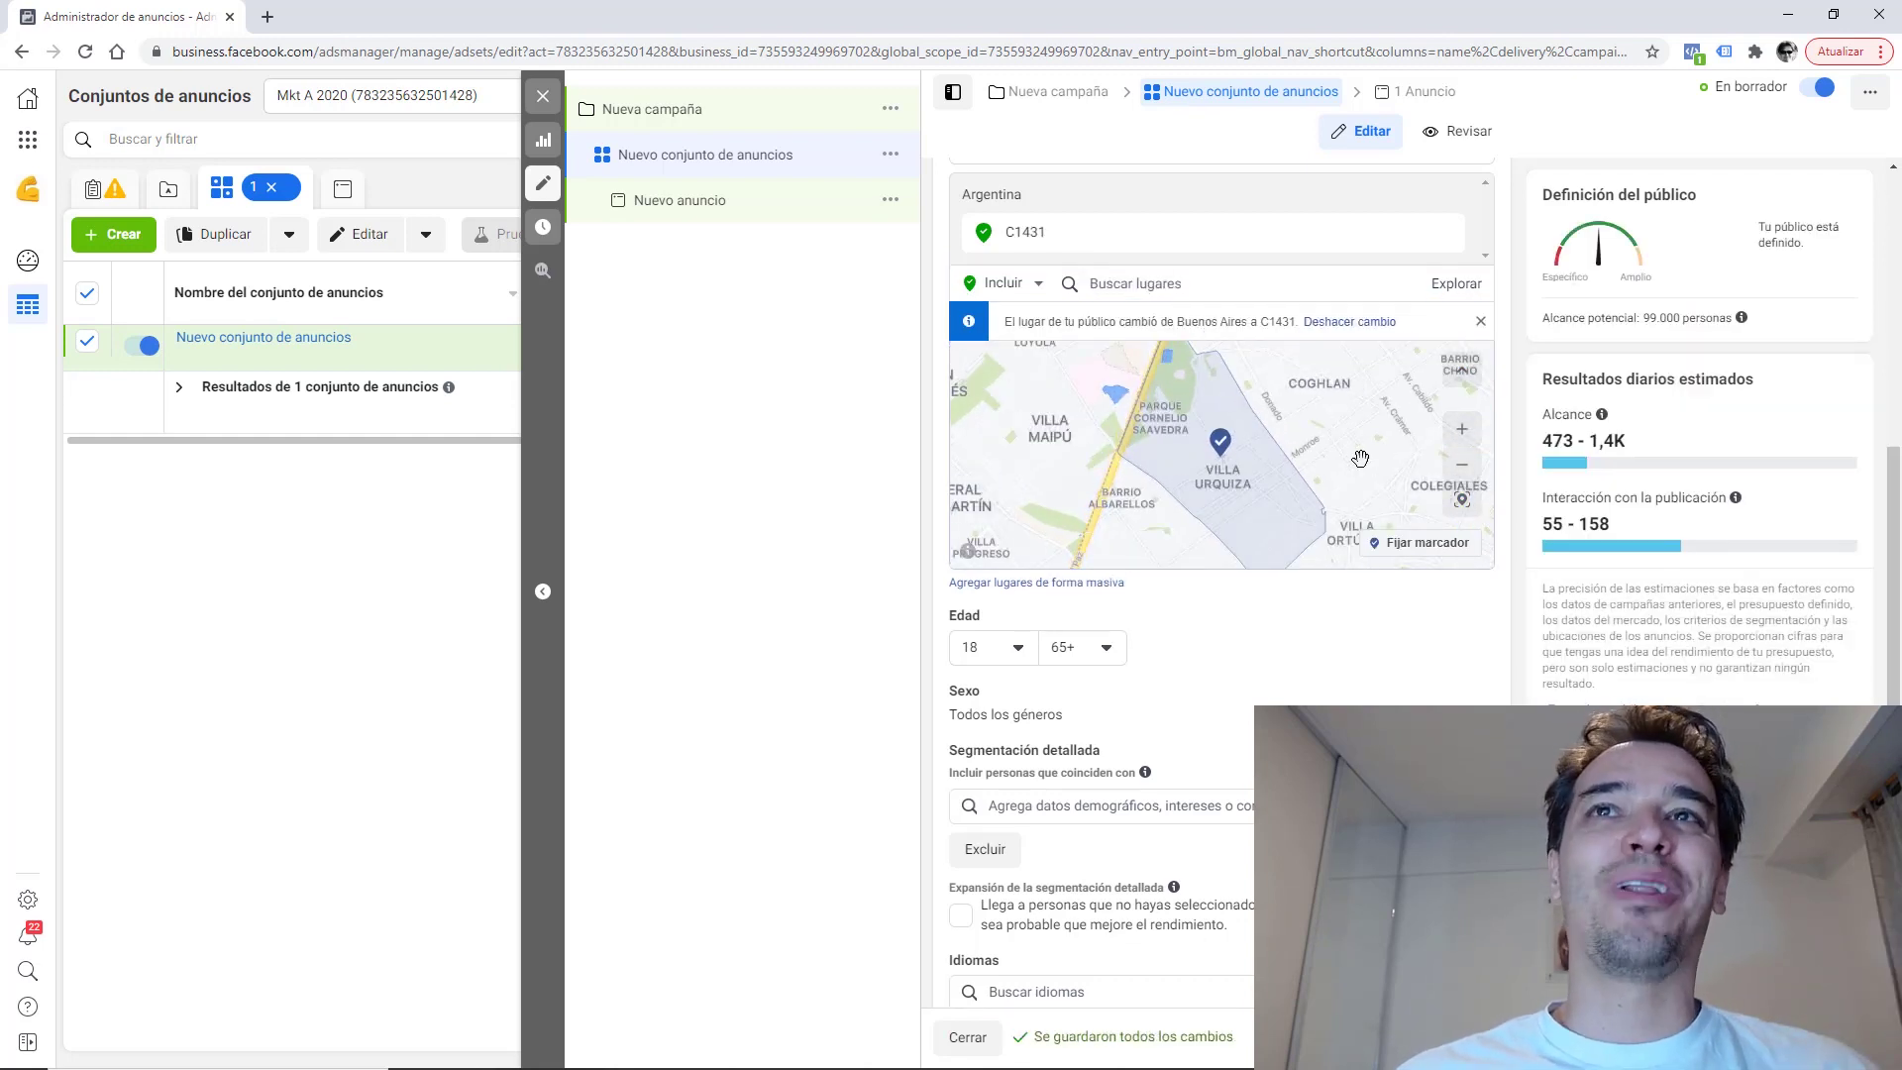